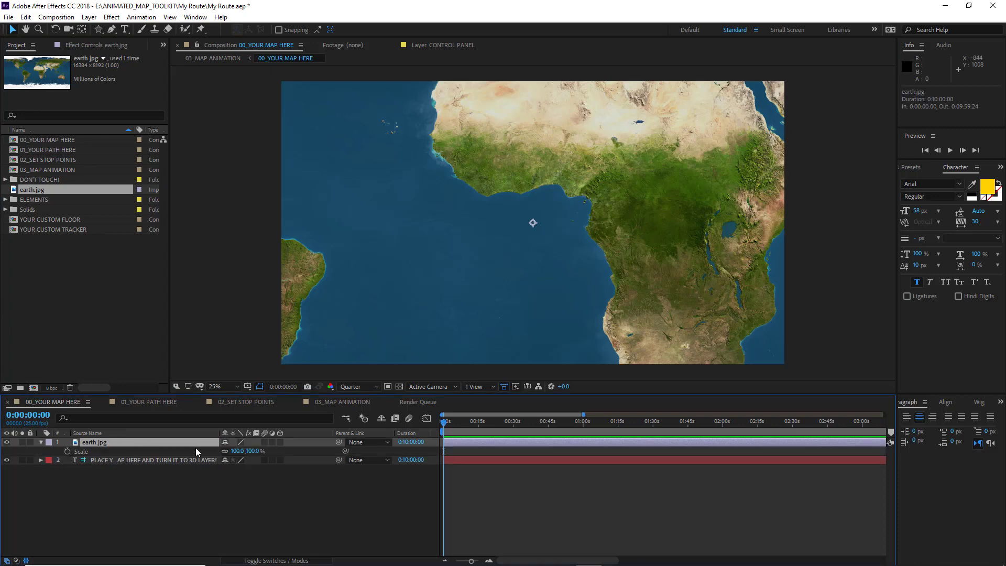
Scale the earth.jpg layer down to 27% so the world map fits the composition
left_click_drag(238, 454, 202, 452)
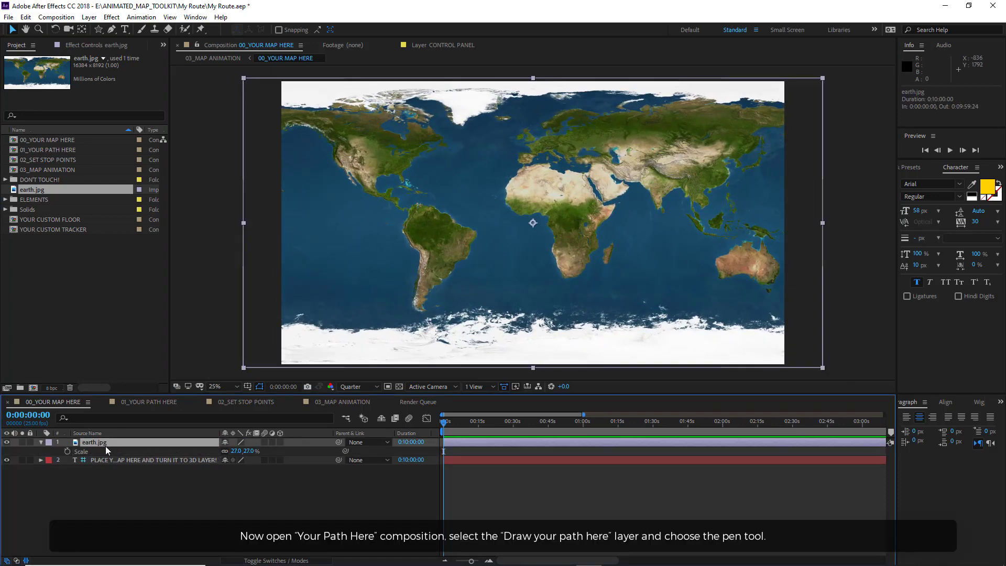
Open the 01_YOUR PATH HERE composition and draw a curved four-point mask on DRAW YOUR PATH HERE, from South America via Africa and western Asia to North America
double_click(46, 150)
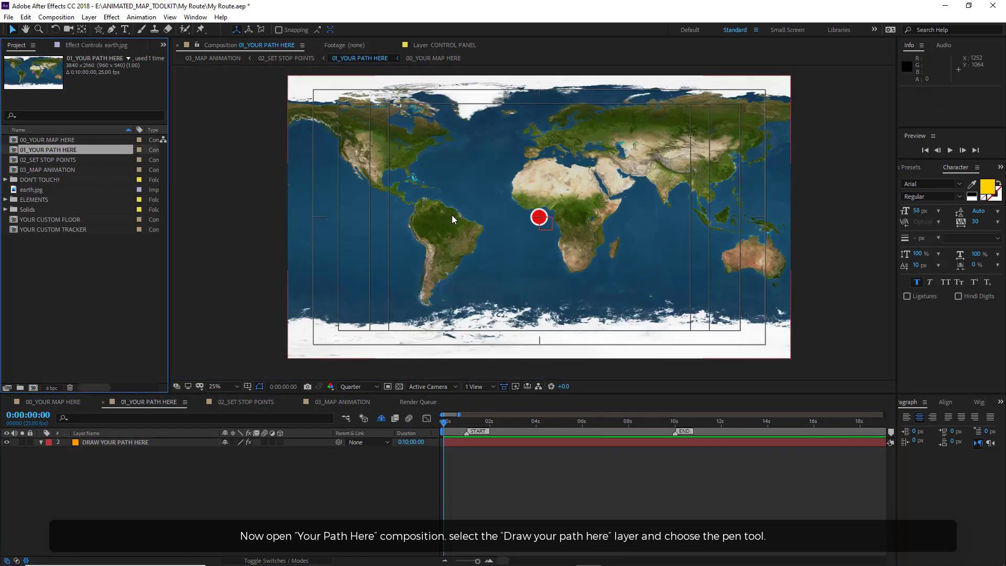
left_click(113, 443)
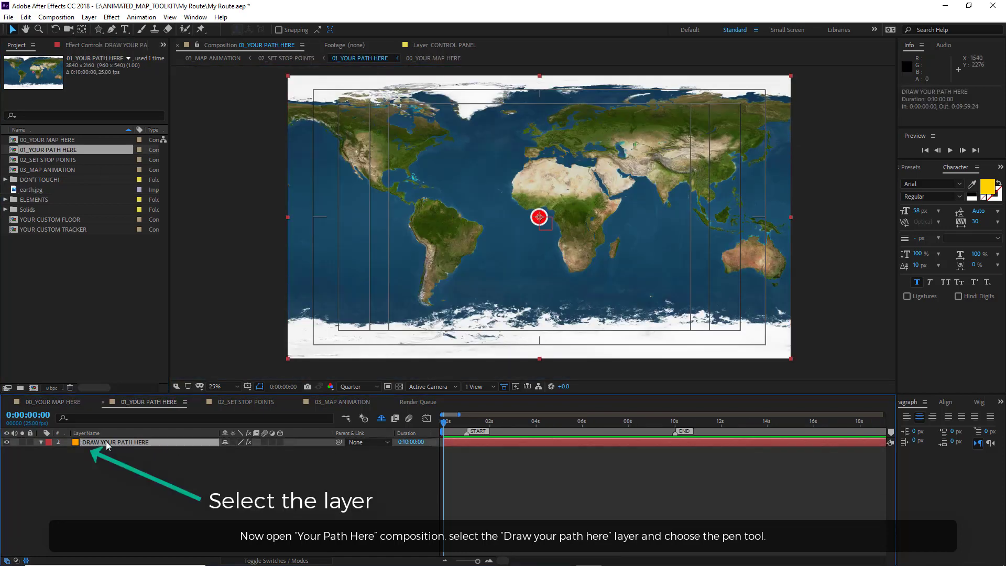
left_click(111, 30)
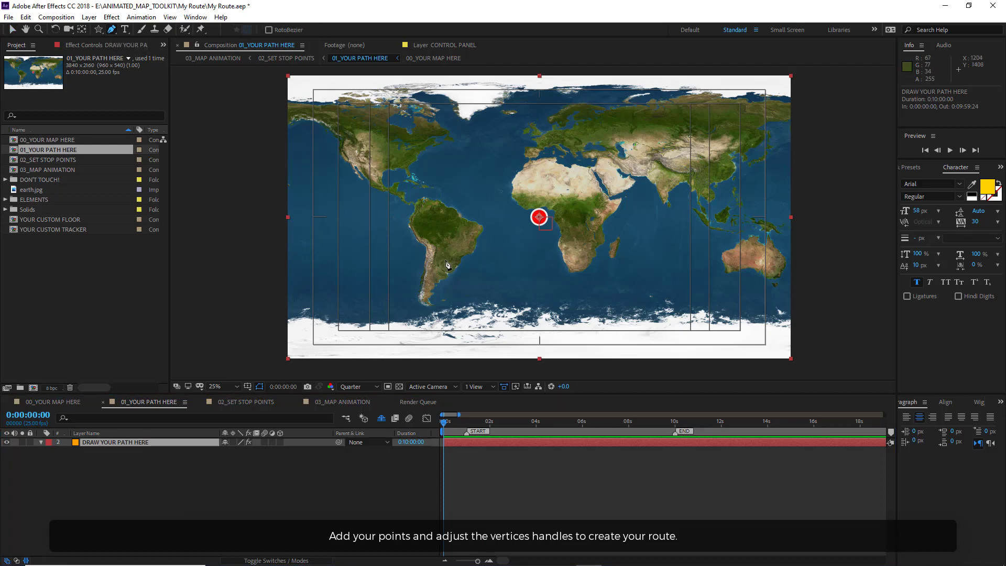
left_click_drag(445, 259, 456, 249)
left_click_drag(580, 218, 632, 220)
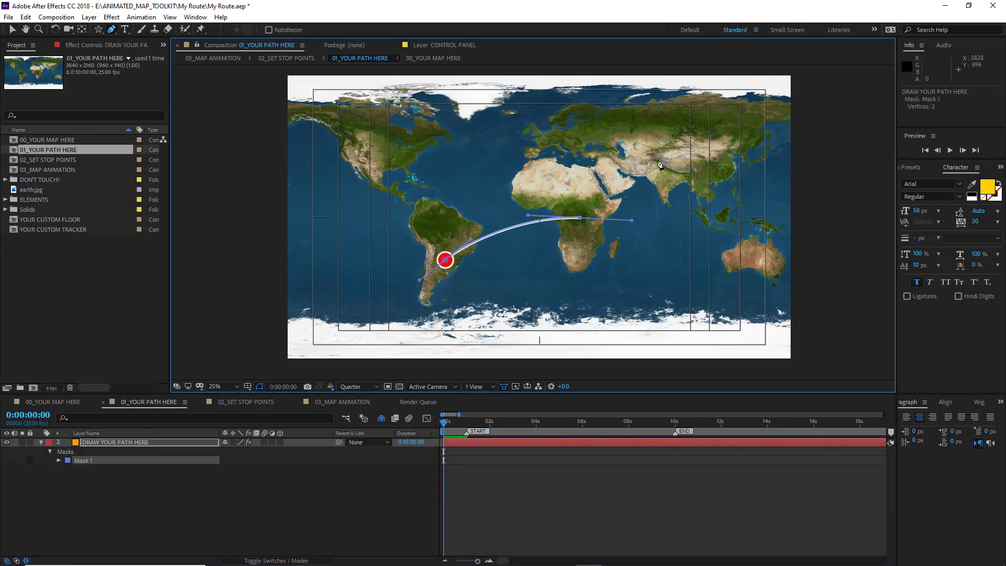
left_click_drag(605, 141, 557, 120)
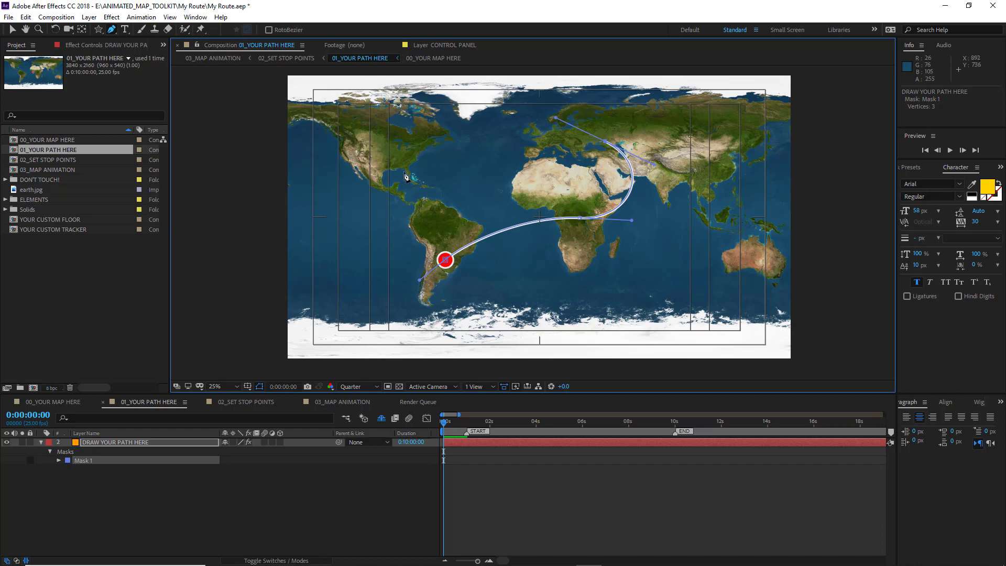
left_click_drag(393, 161, 346, 151)
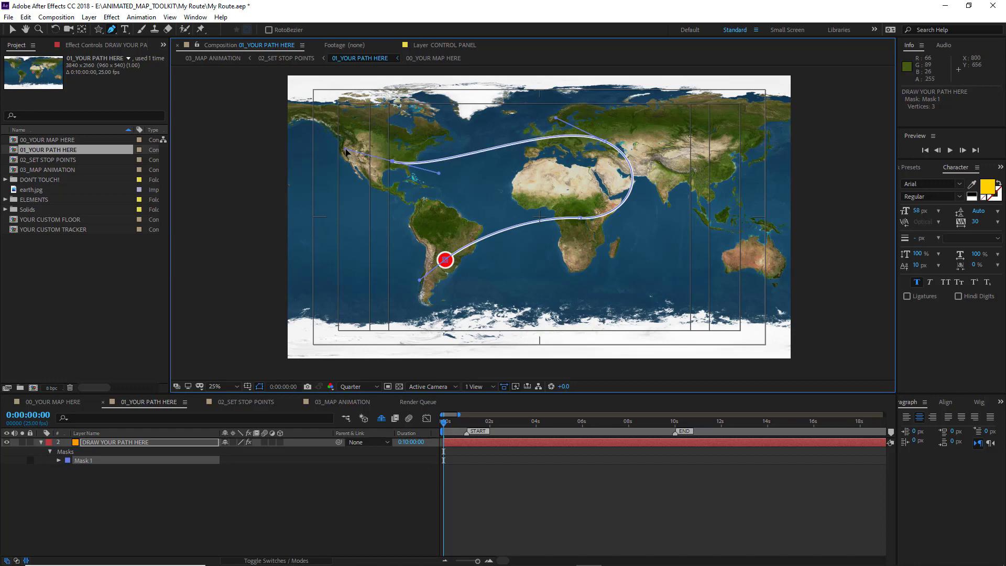
left_click(312, 489)
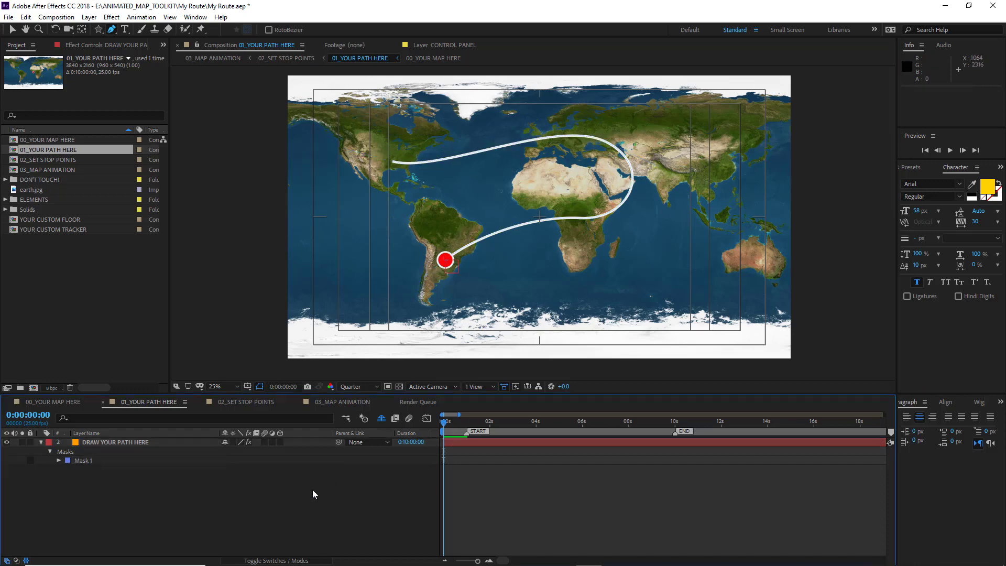
Fine-tune the route curve by adjusting the Bezier handles of Mask 1's central African and western Asian points
left_click(68, 459)
key("v")
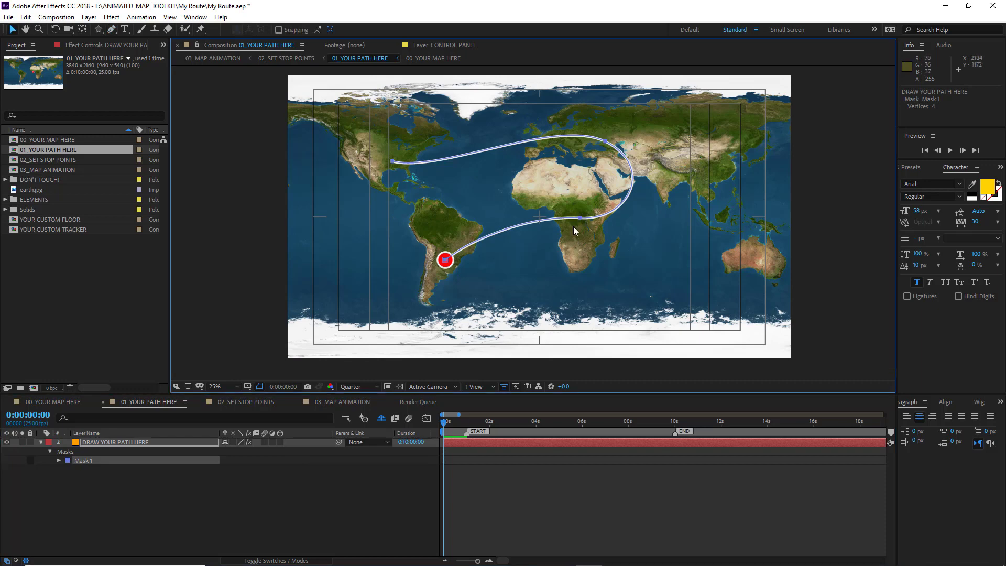
left_click(579, 217)
left_click_drag(527, 216, 528, 212)
left_click(605, 141)
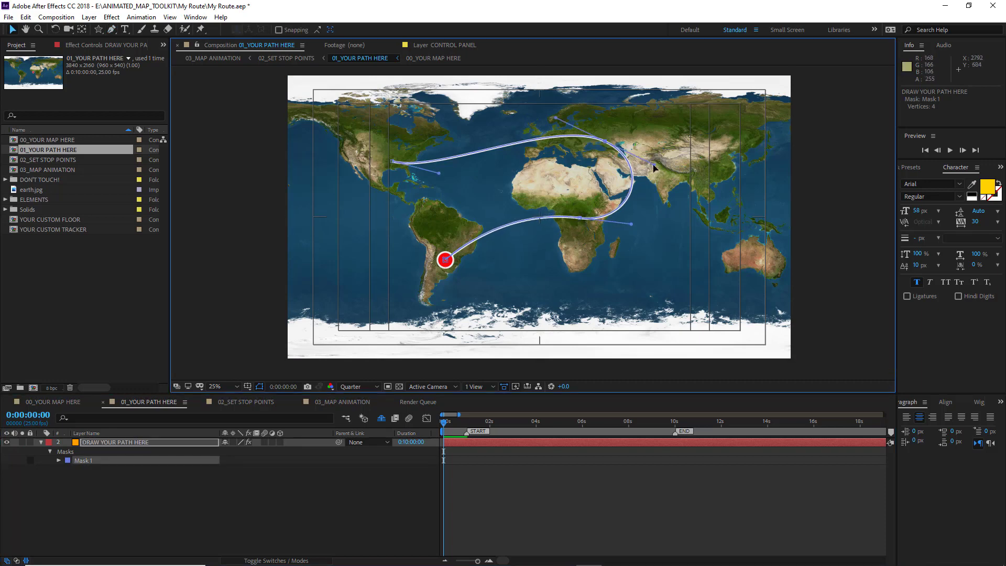
left_click_drag(654, 165, 653, 169)
Try a second curved mask from South America to North Africa on the same layer, and delete it
left_click(101, 442)
key("g")
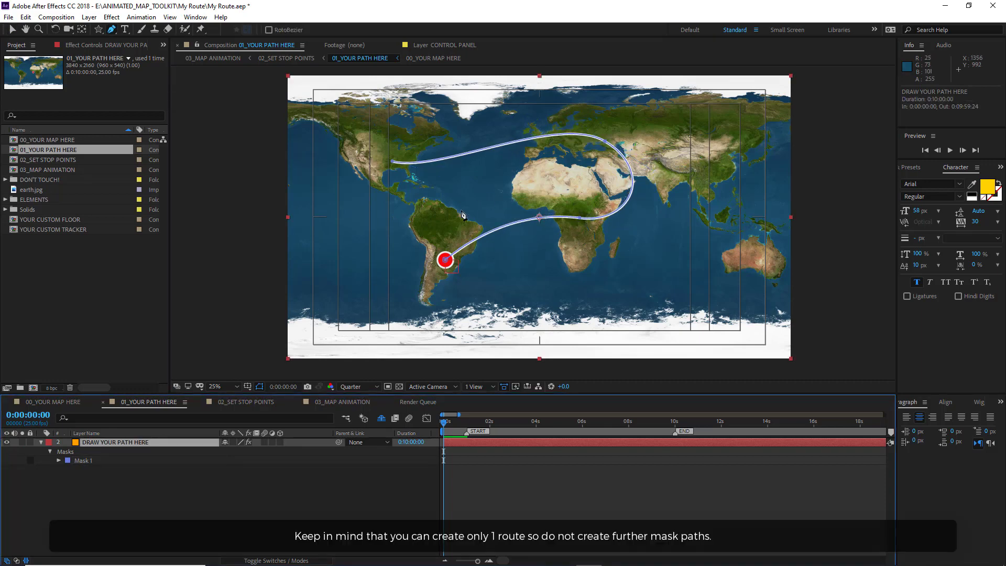
left_click_drag(440, 219, 459, 201)
left_click_drag(545, 176, 583, 180)
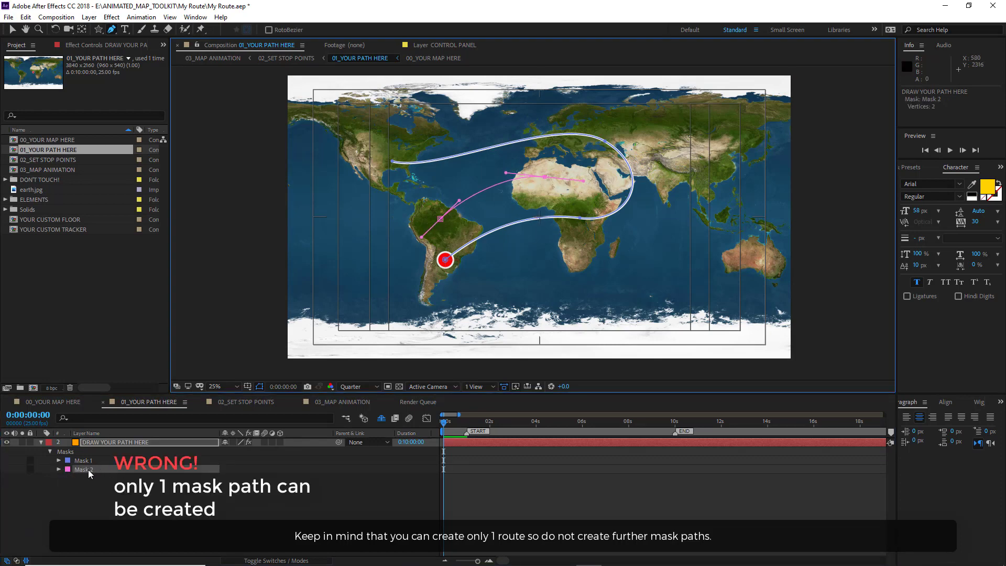
key("Delete")
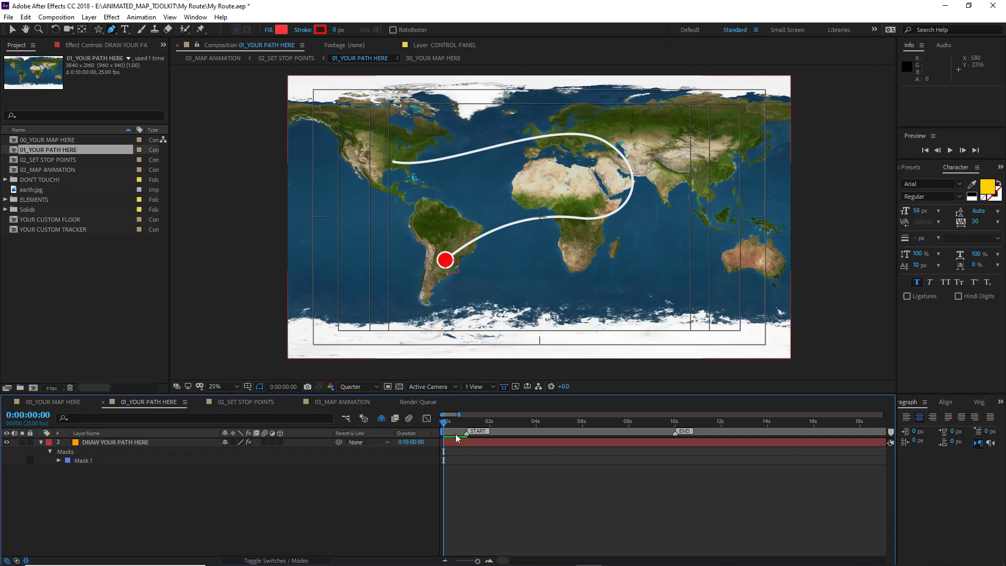
Retime the tracker's travel by placing the START marker at about 1 second and the END marker at 0:00:09:03, scrubbing to check the movement
left_click_drag(445, 422, 678, 435)
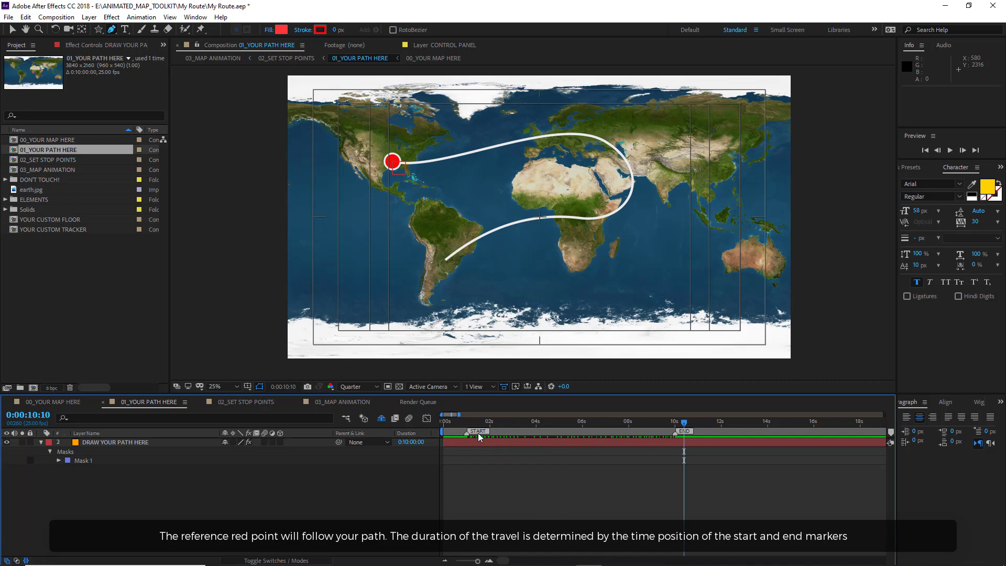
left_click_drag(683, 432, 624, 431)
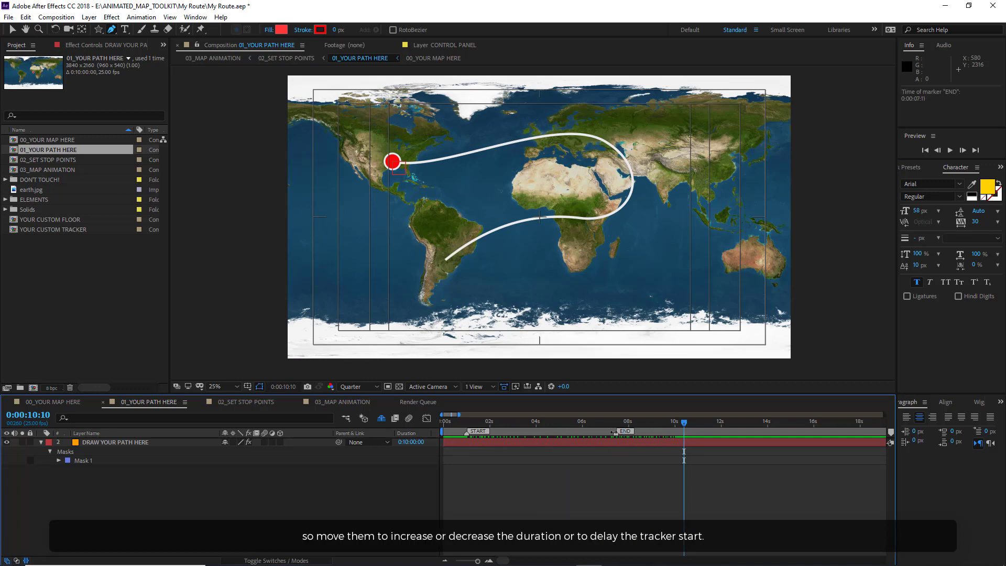
mouse_move(470, 438)
left_mouse_down()
mouse_move(445, 433)
mouse_move(445, 424)
mouse_move(627, 427)
left_mouse_up()
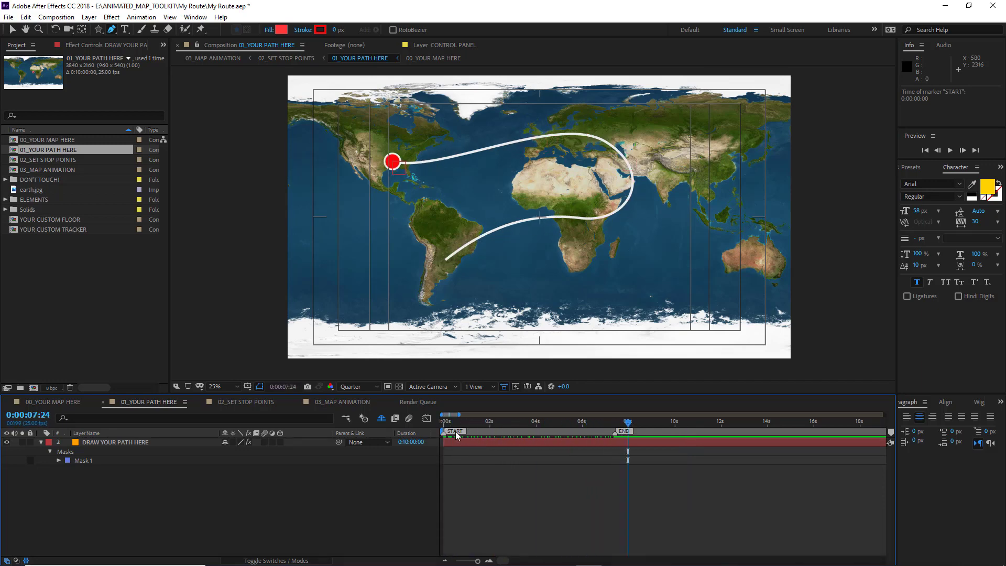
mouse_move(452, 432)
left_mouse_down()
mouse_move(474, 434)
mouse_move(459, 435)
left_mouse_up()
left_click_drag(616, 433, 656, 433)
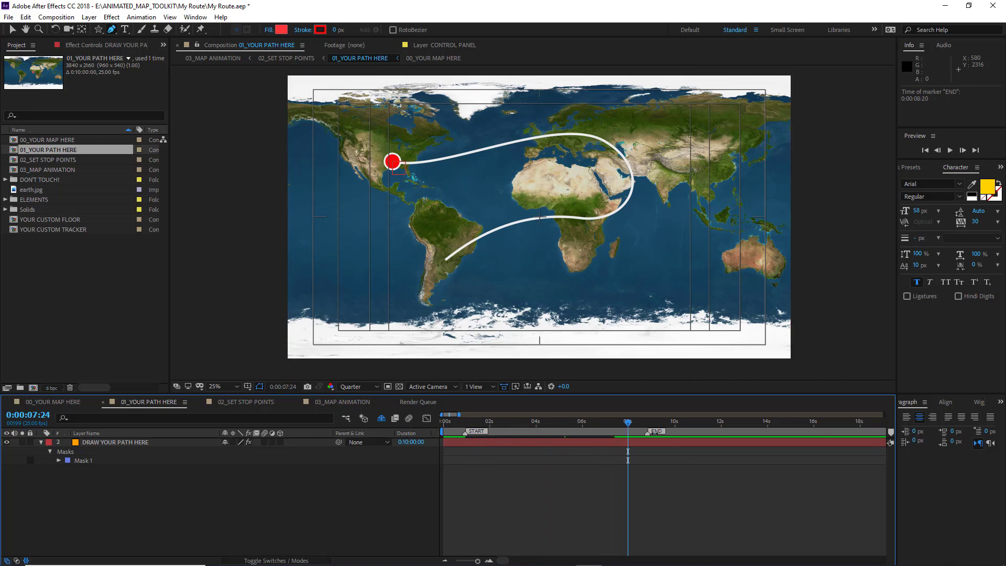
left_click_drag(446, 426, 668, 438)
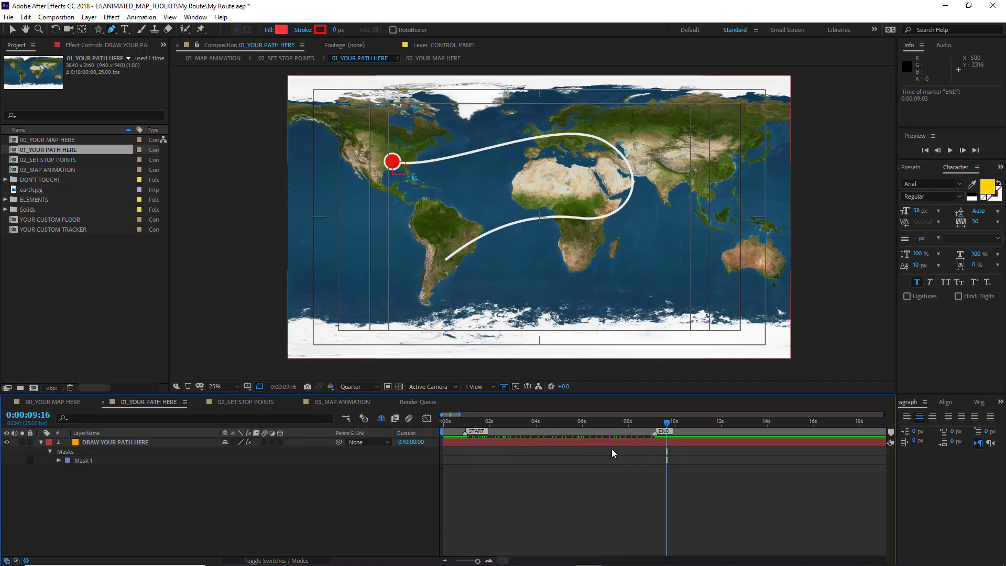
Open the 02_SET STOP POINTS composition and add composition markers at about 3 and 6 seconds as tracker stops
left_click(30, 151)
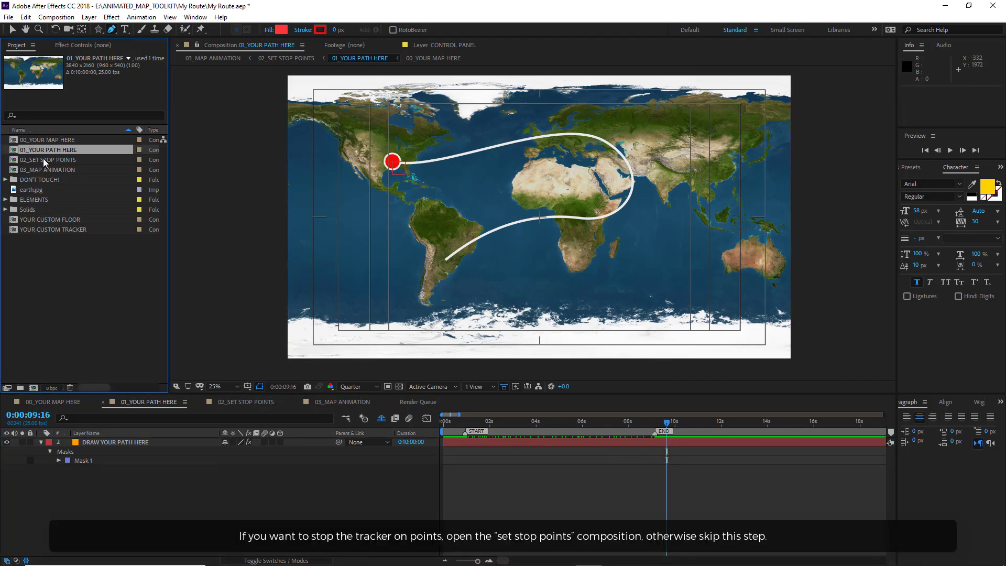
double_click(43, 158)
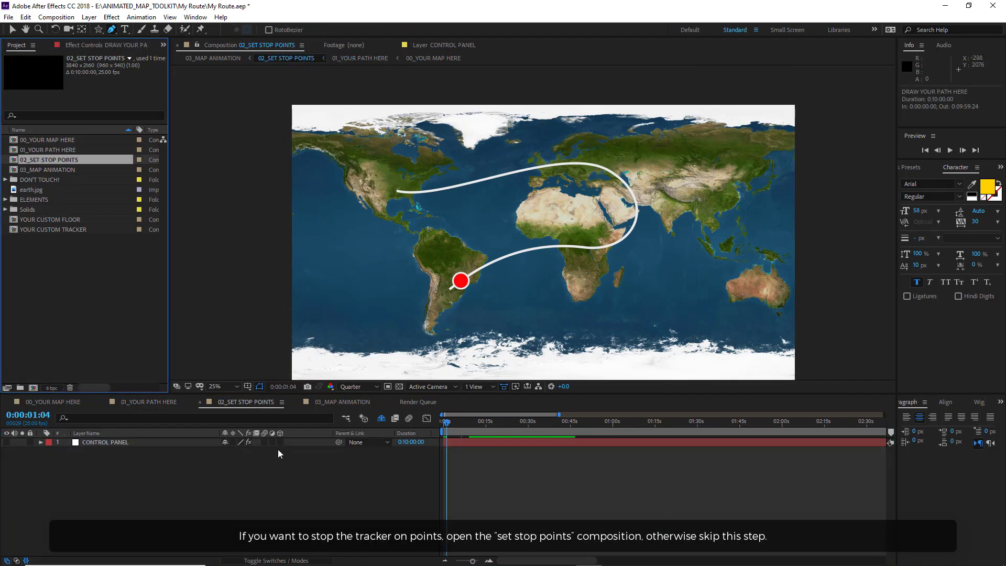
left_click(297, 532)
mouse_move(450, 424)
left_mouse_down()
mouse_move(473, 423)
mouse_move(461, 427)
left_mouse_up()
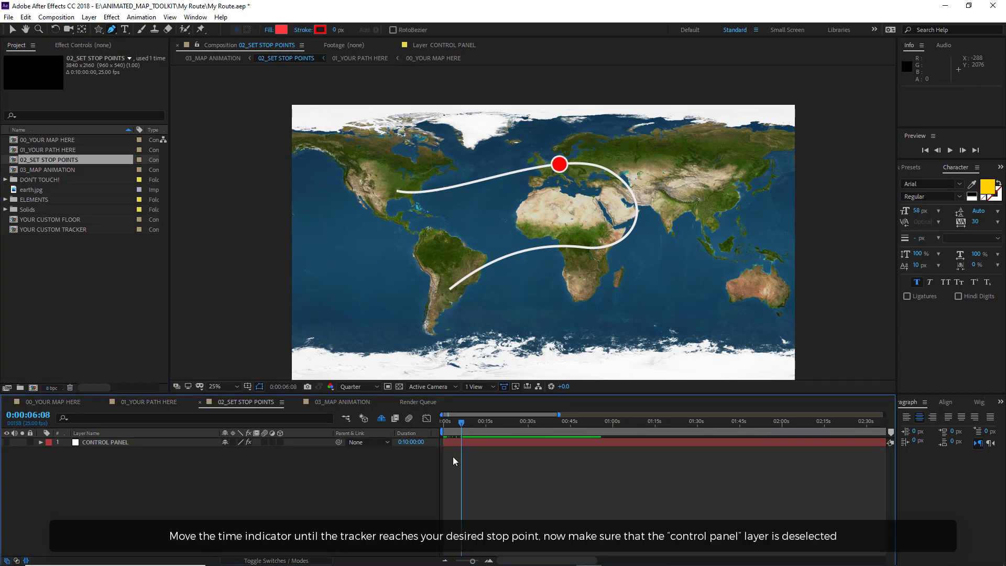
scroll(460, 478, "down", 1)
scroll(461, 476, "up", 2)
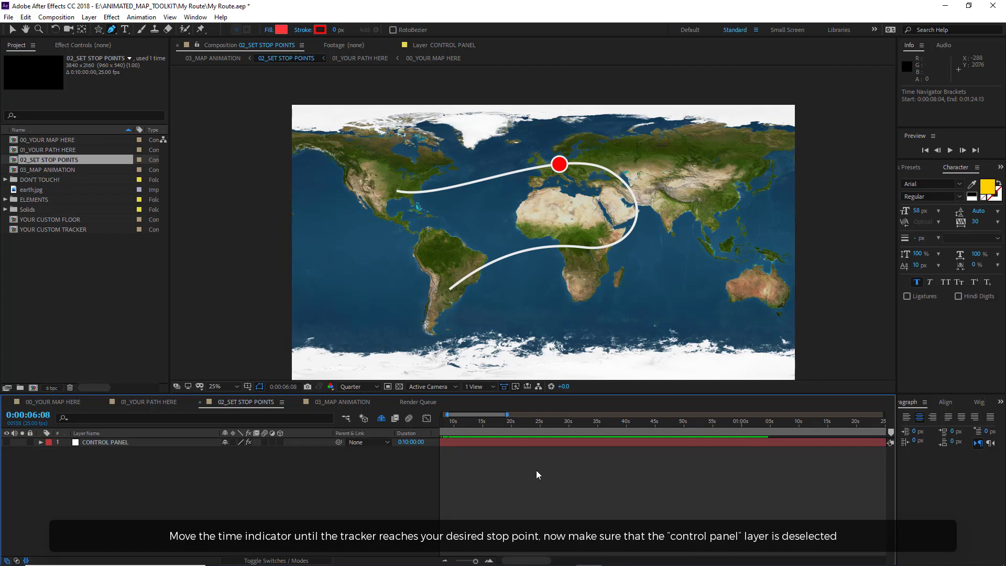
left_click_drag(521, 560, 479, 560)
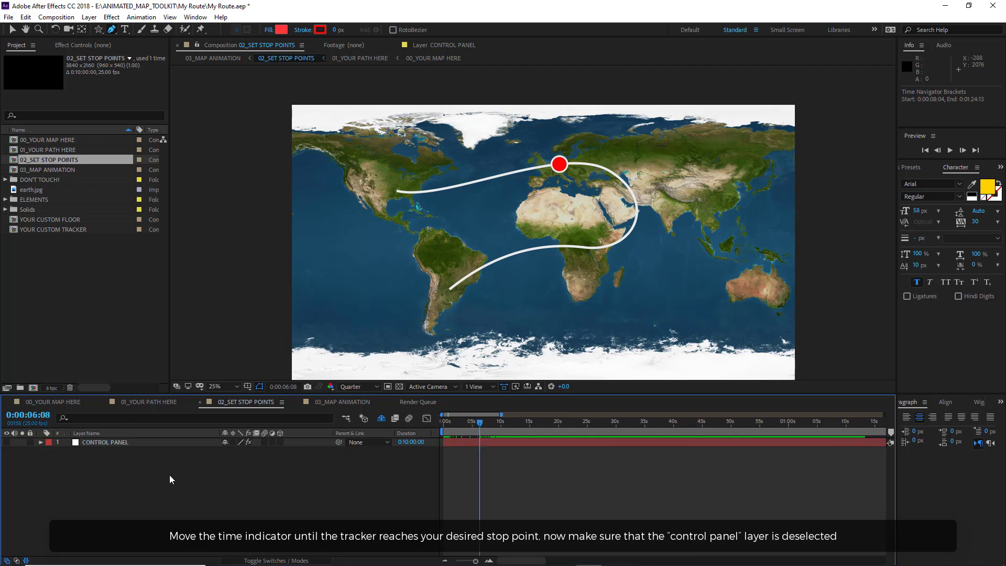
mouse_move(453, 423)
left_mouse_down()
mouse_move(443, 424)
mouse_move(498, 423)
left_mouse_up()
key("KP_Multiply")
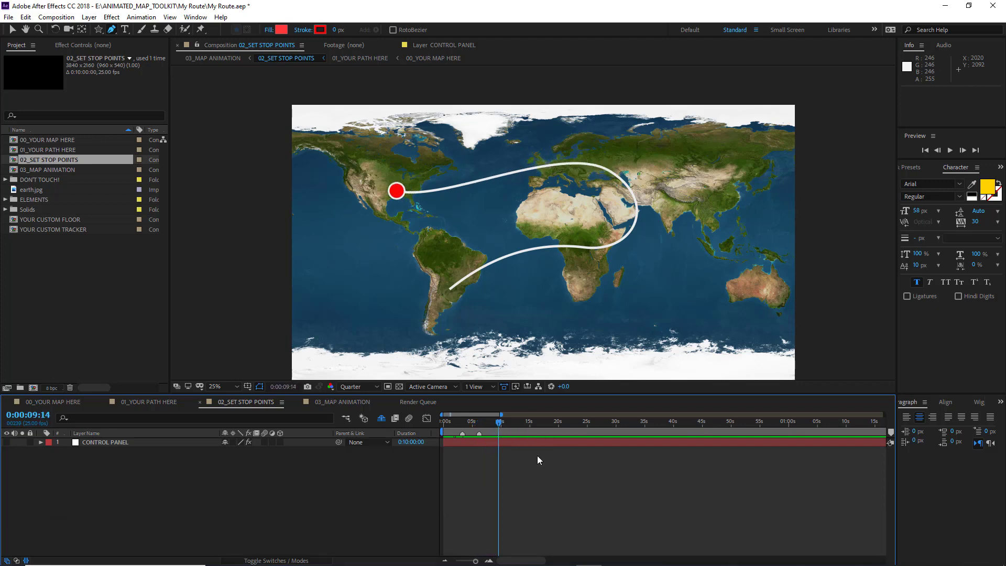
Set the Stop Duration slider of the CONTROL PANEL layer to 3 seconds
left_click(104, 443)
left_click(110, 45)
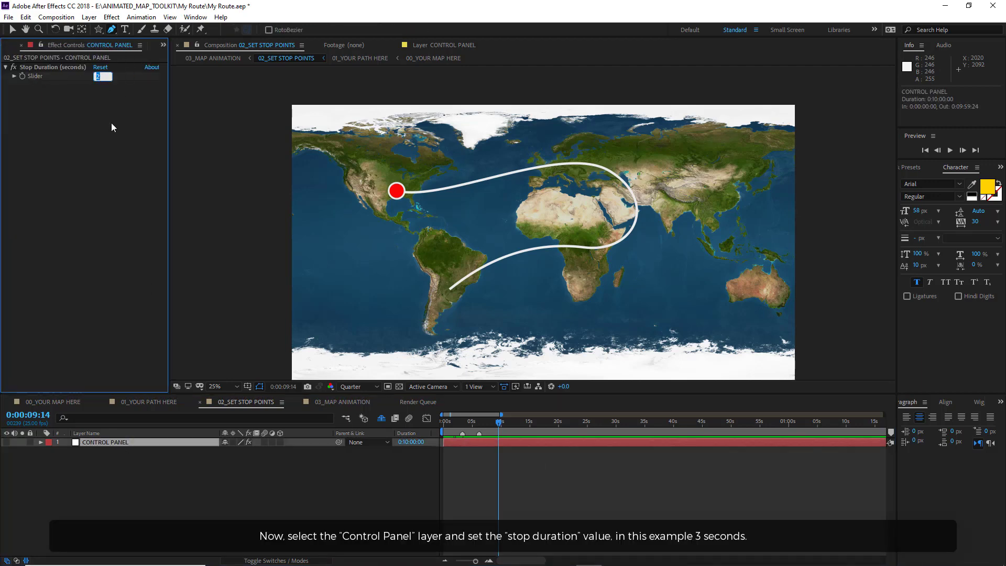
type("3")
key("Return")
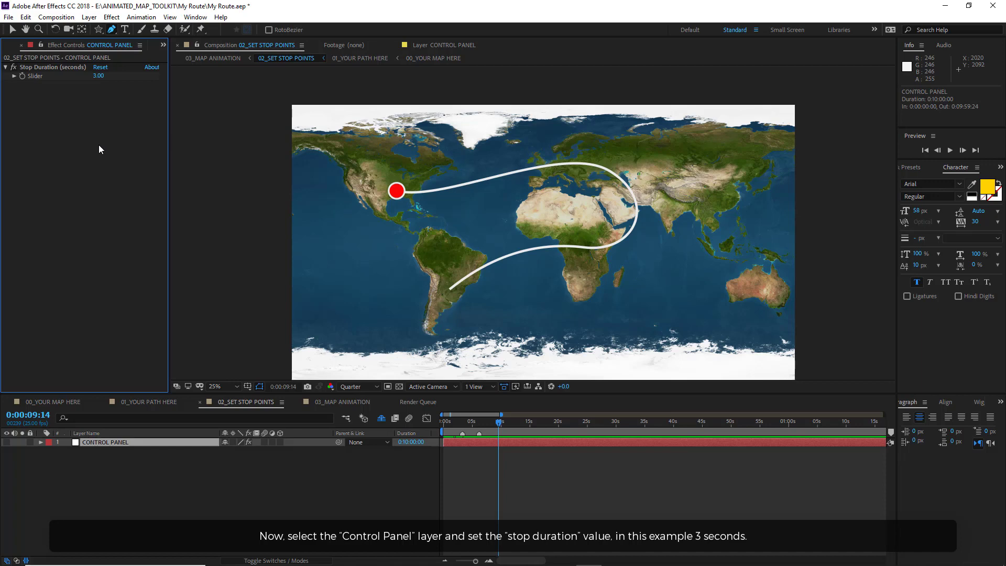
left_click(250, 488)
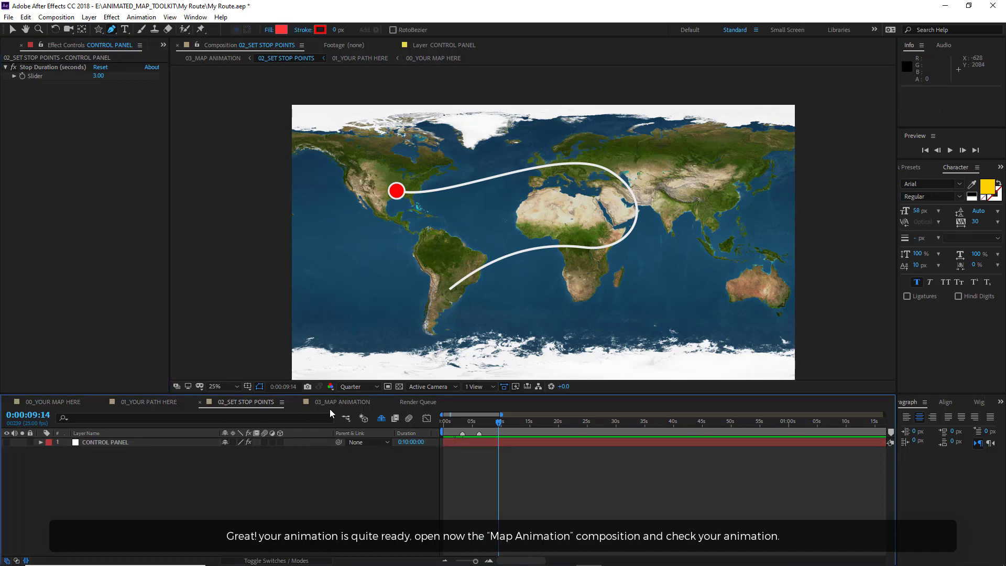
Open the 03_MAP ANIMATION composition and preview the animation from its start
left_click(344, 402)
left_click(449, 426)
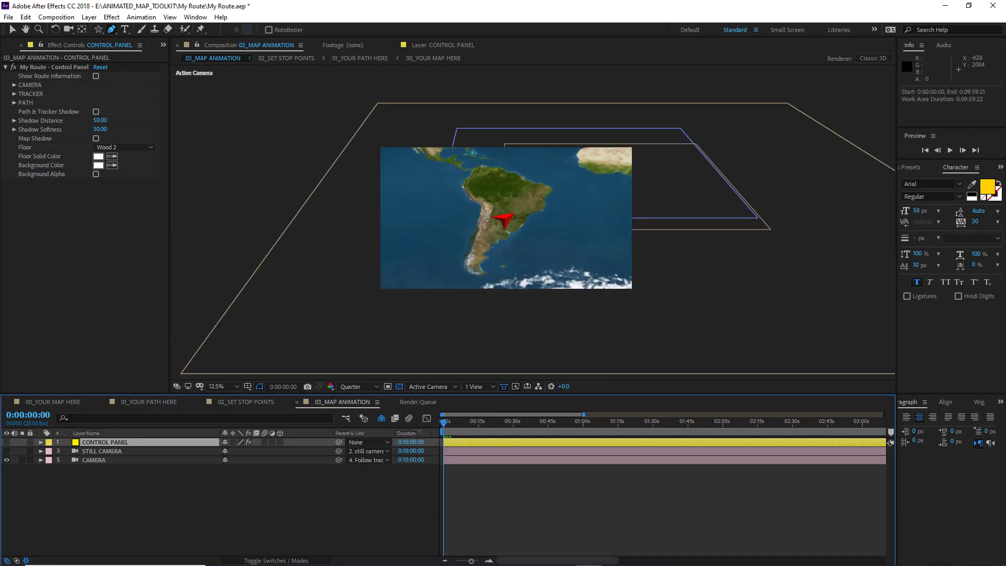
key("space")
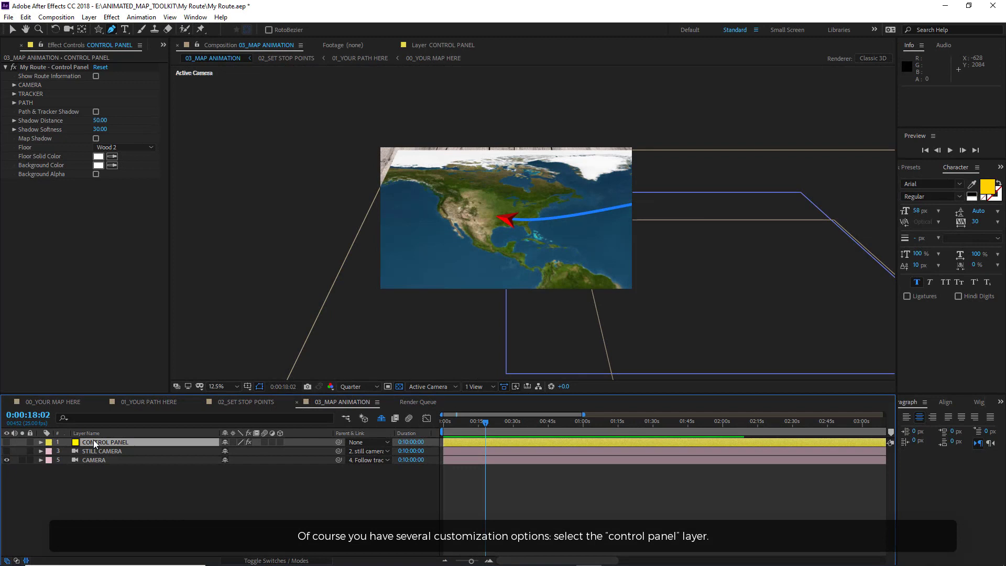
Turn on Show Route Information for the CONTROL PANEL layer, examine the route details in the preview, and turn it off again
left_click(95, 443)
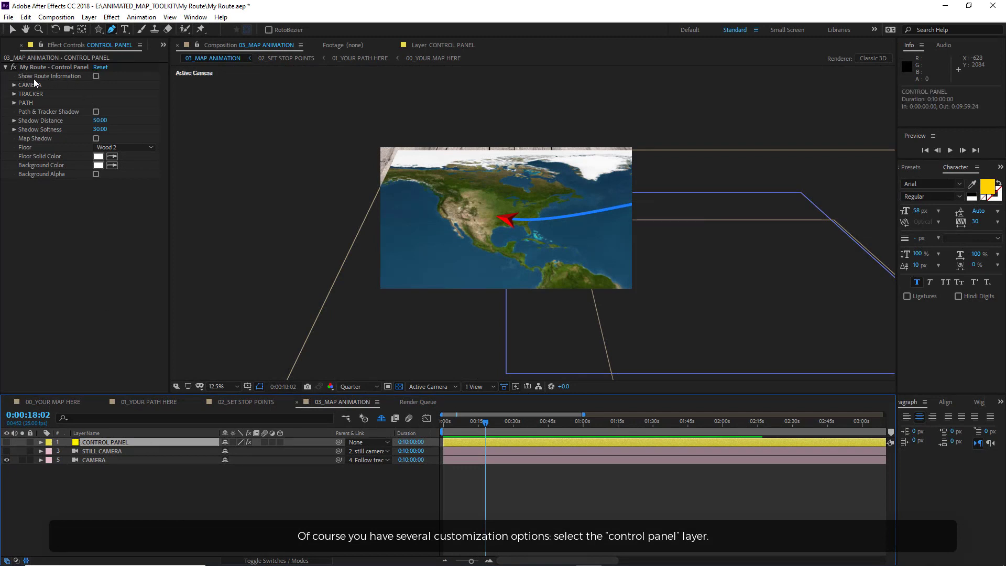
left_click(96, 77)
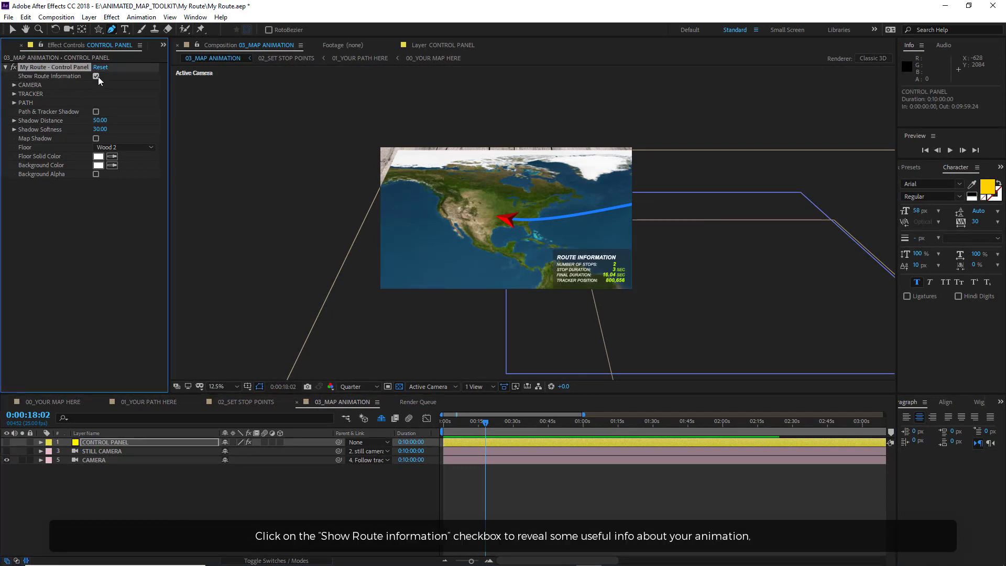
key("period")
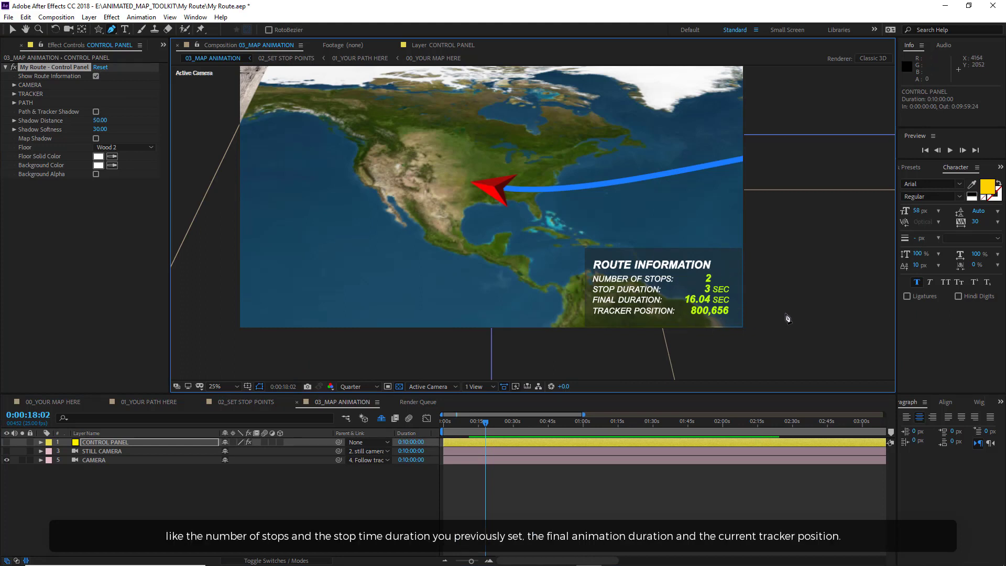
key("v")
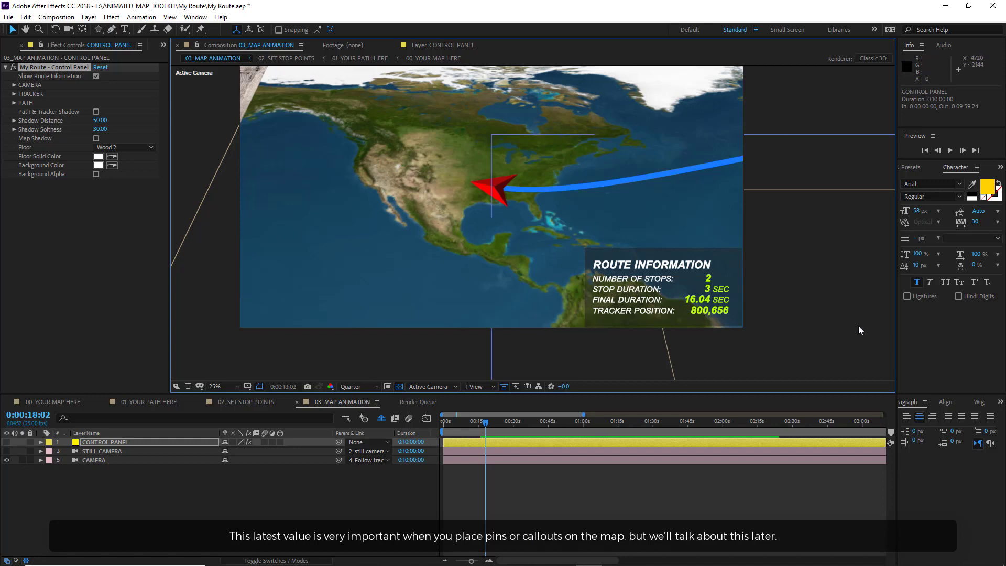
left_click(96, 77)
scroll(404, 220, "down", 1)
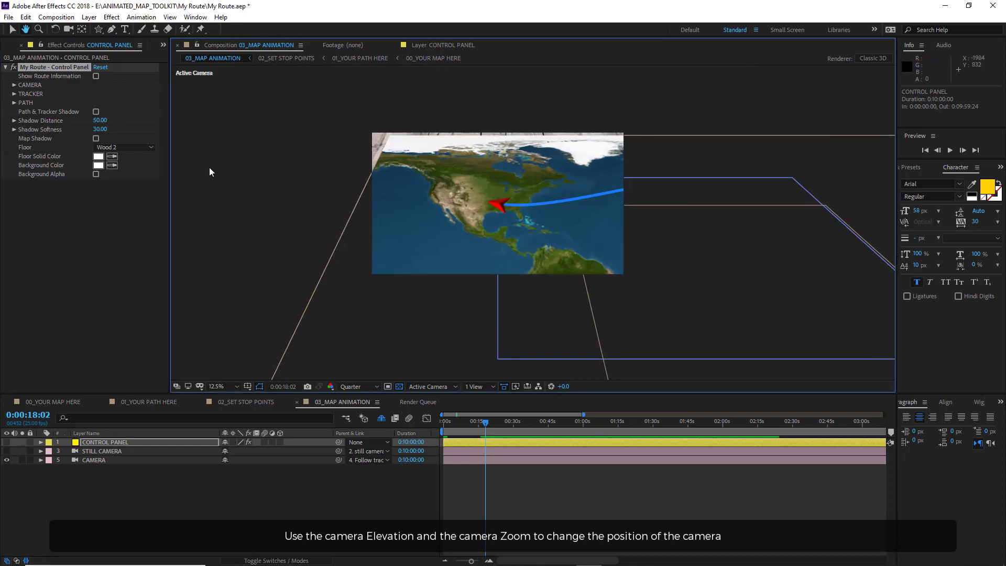
Expand the CAMERA settings of the CONTROL PANEL layer and keyframe Camera Elevation at 55.60 and Camera Zoom at 76 at the start
key("v")
left_click(15, 85)
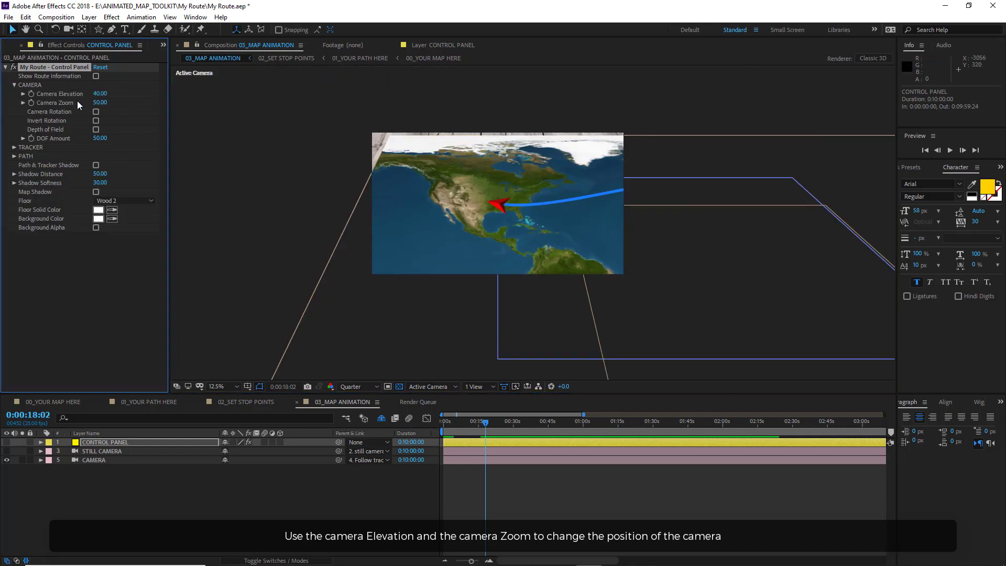
left_click_drag(100, 93, 109, 34)
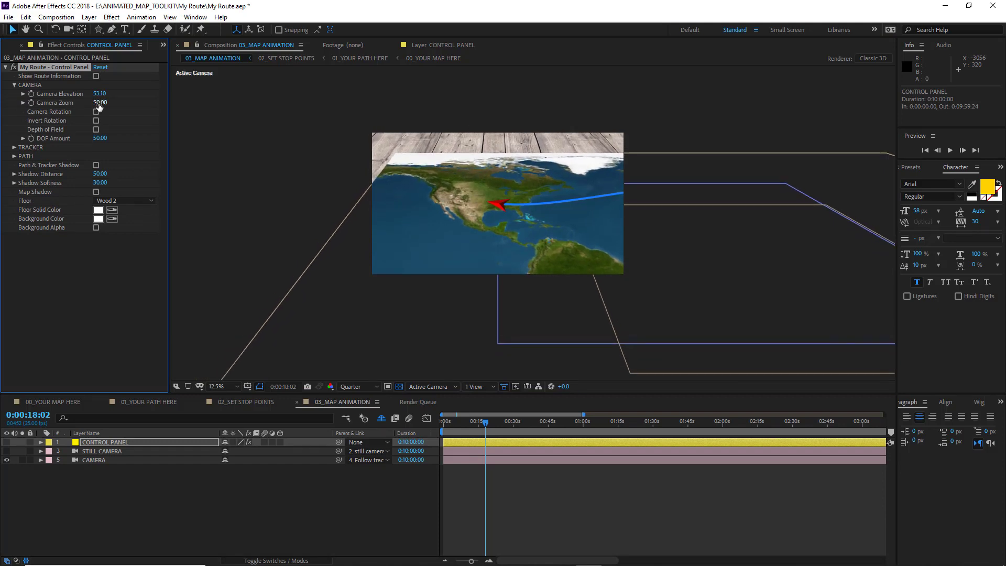
mouse_move(99, 103)
left_mouse_down()
mouse_move(111, 90)
mouse_move(90, 89)
left_mouse_up()
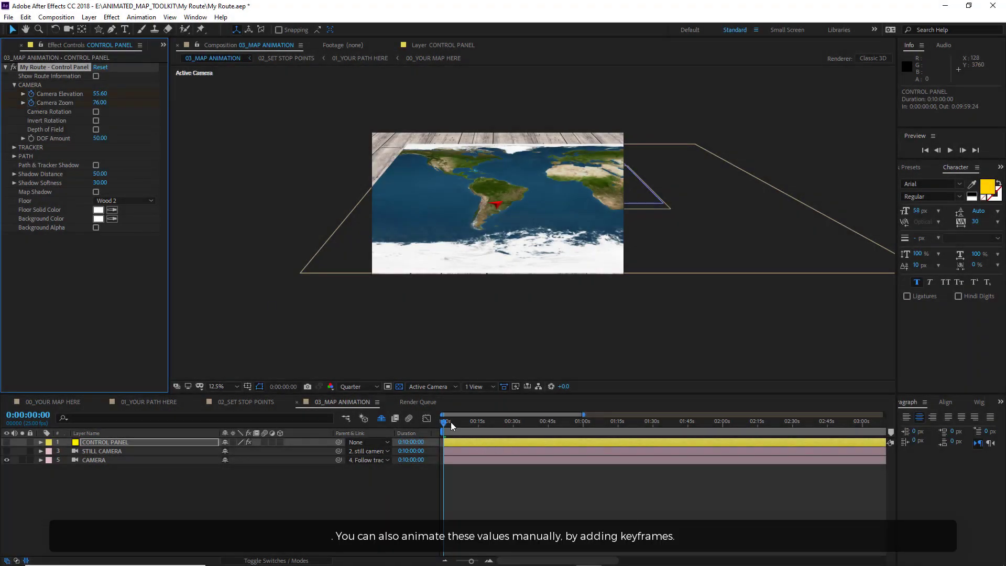
At 0:00:05:04, set Camera Elevation to 51.20 and Camera Zoom to 41, and reveal the CONTROL PANEL layer's keyframes in the timeline
left_click_drag(444, 424, 456, 423)
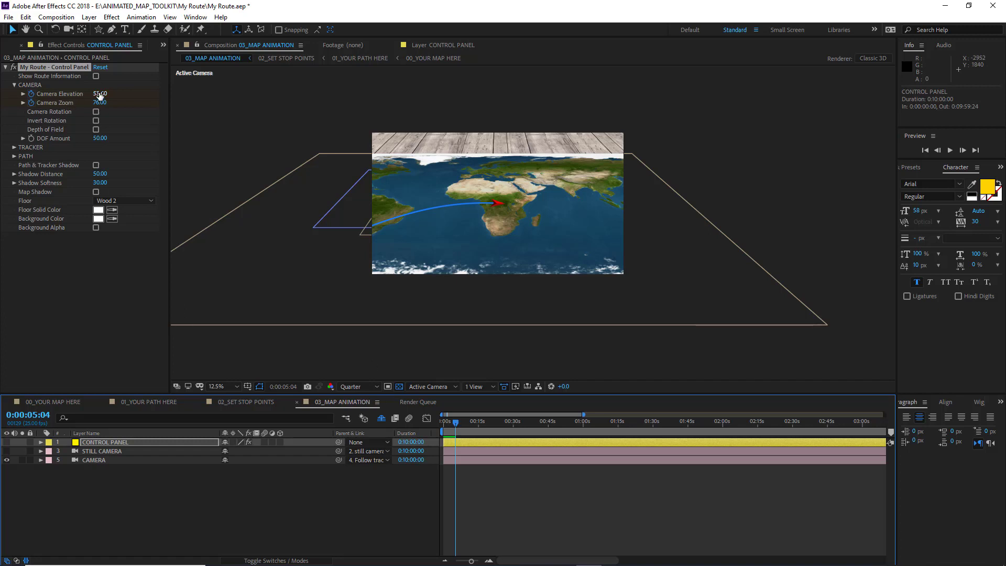
mouse_move(100, 96)
left_mouse_down()
mouse_move(106, 116)
mouse_move(105, 103)
mouse_move(83, 104)
left_mouse_up()
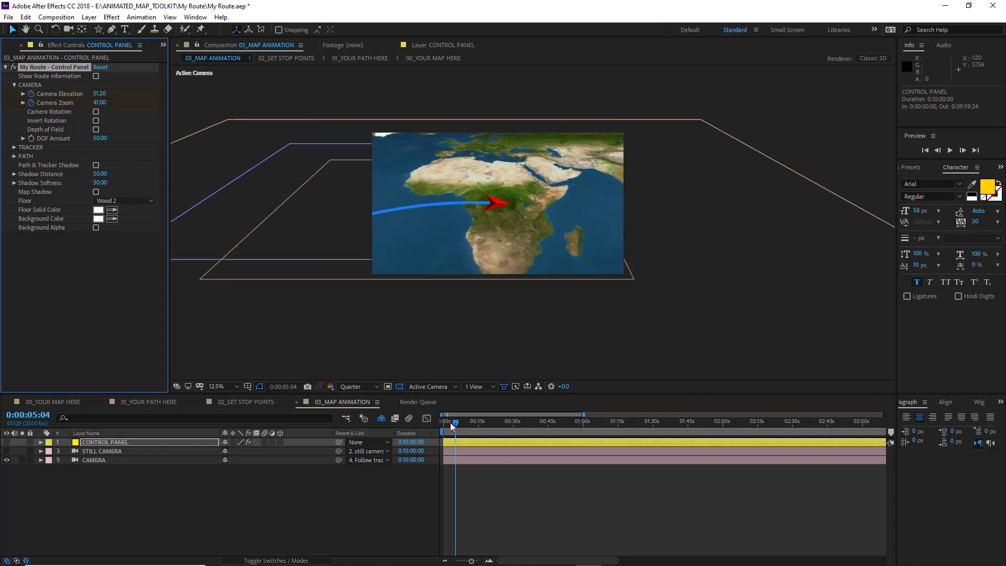
left_click(95, 442)
key("u")
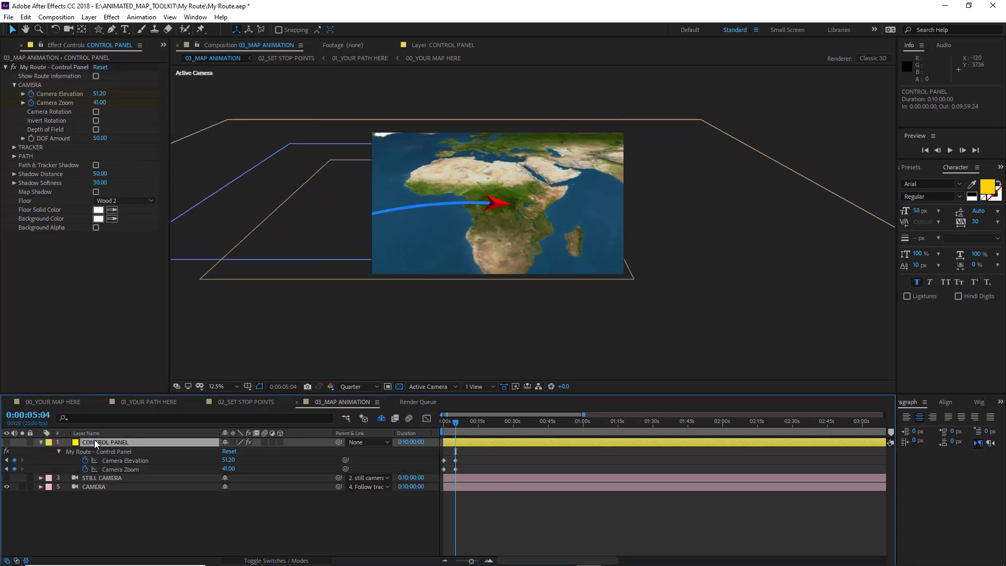
key("equal")
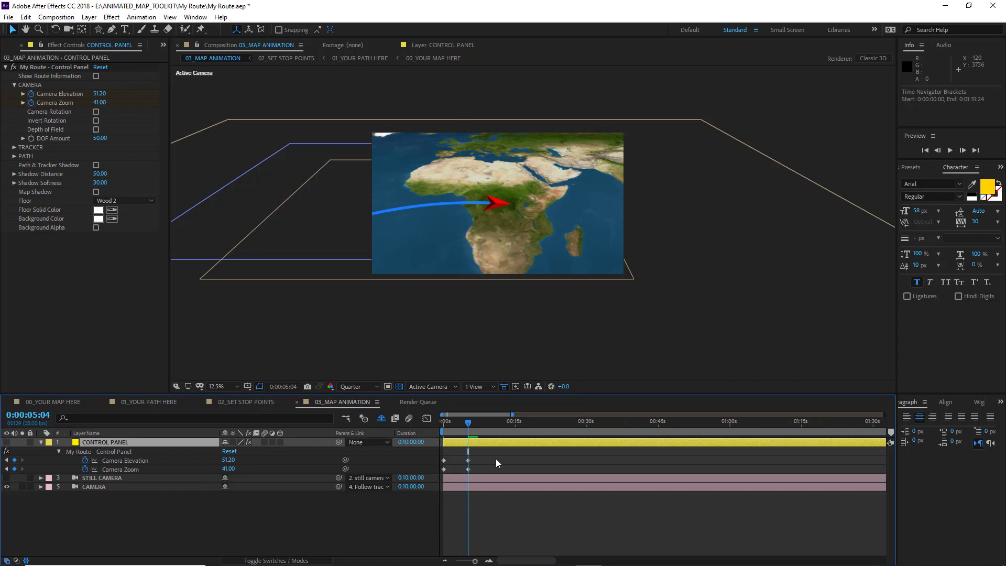
Add hold-value camera keyframes at about 8 seconds, and set Camera Zoom to 62 and Camera Elevation to 57.10 at 0:00:10:13
left_click_drag(472, 422, 493, 426)
left_click(14, 469)
left_click(14, 460)
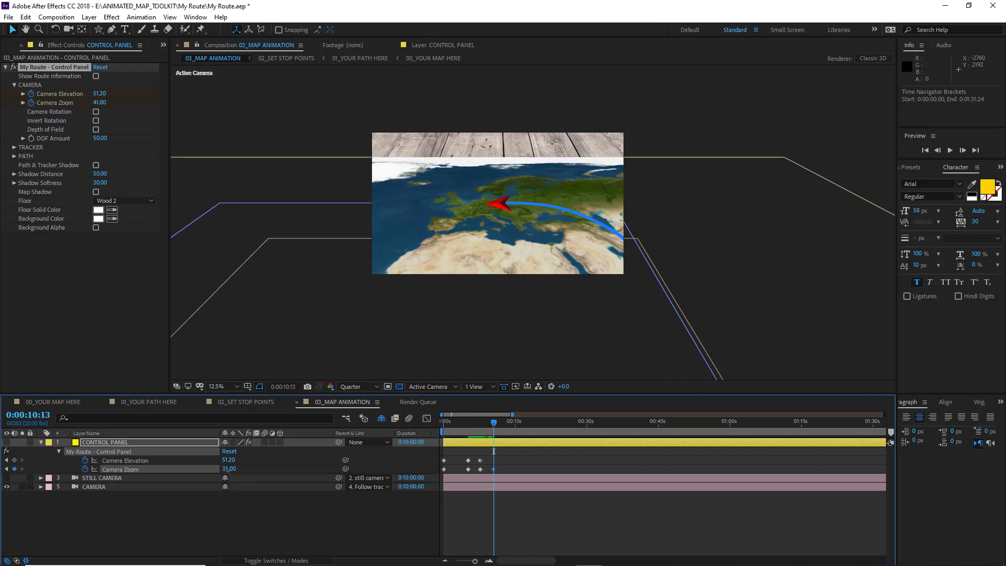
left_click_drag(227, 471, 260, 460)
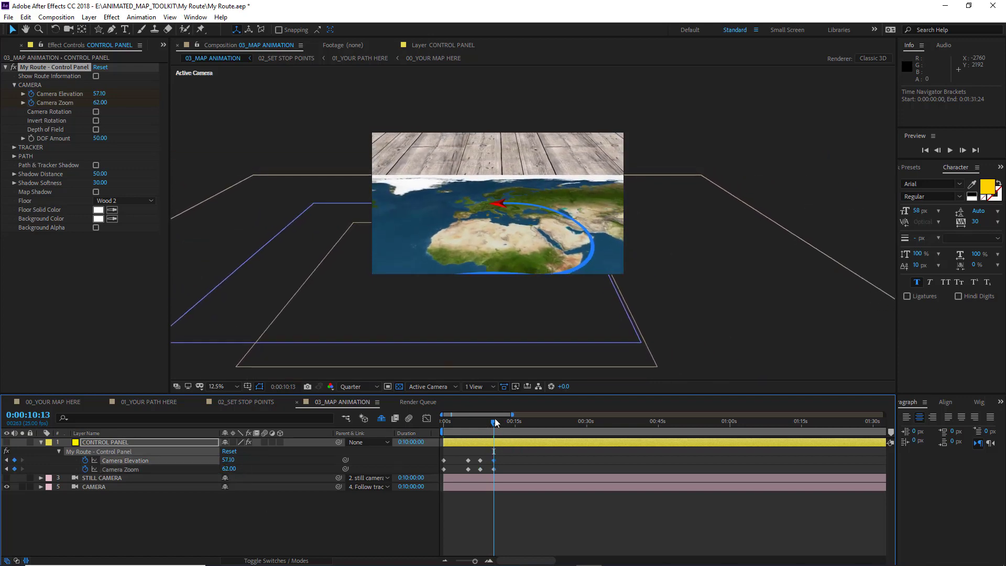
Add unchanged camera keyframes at about 13 seconds, and set Camera Zoom to 44 and Camera Elevation to 63 at 0:00:16:20
left_click_drag(495, 418, 525, 423)
left_click(14, 469)
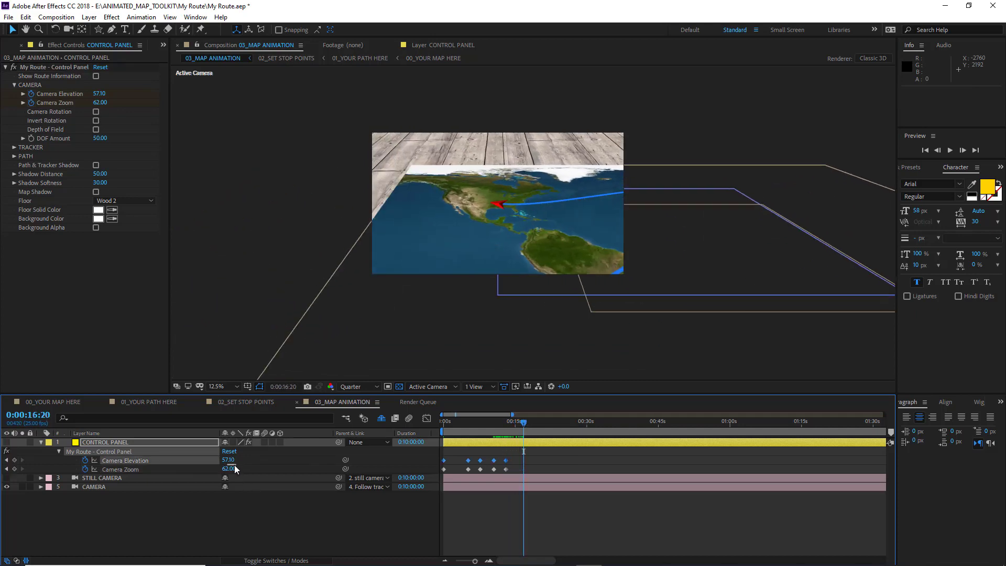
left_click_drag(235, 469, 261, 457)
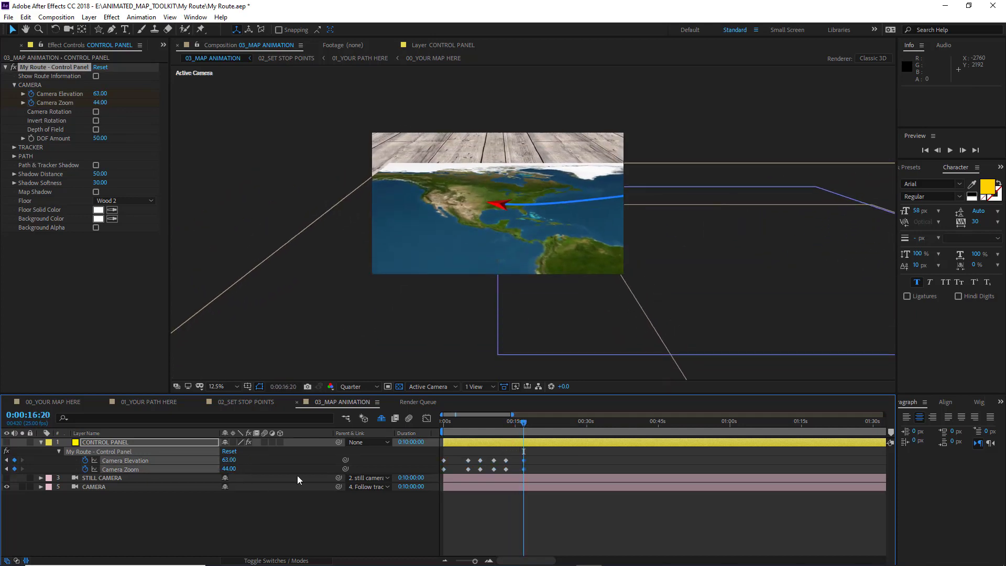
Apply Easy Ease to all Camera Elevation and Camera Zoom keyframes and preview the animation from the start
left_click_drag(541, 457, 441, 471)
right_click(469, 459)
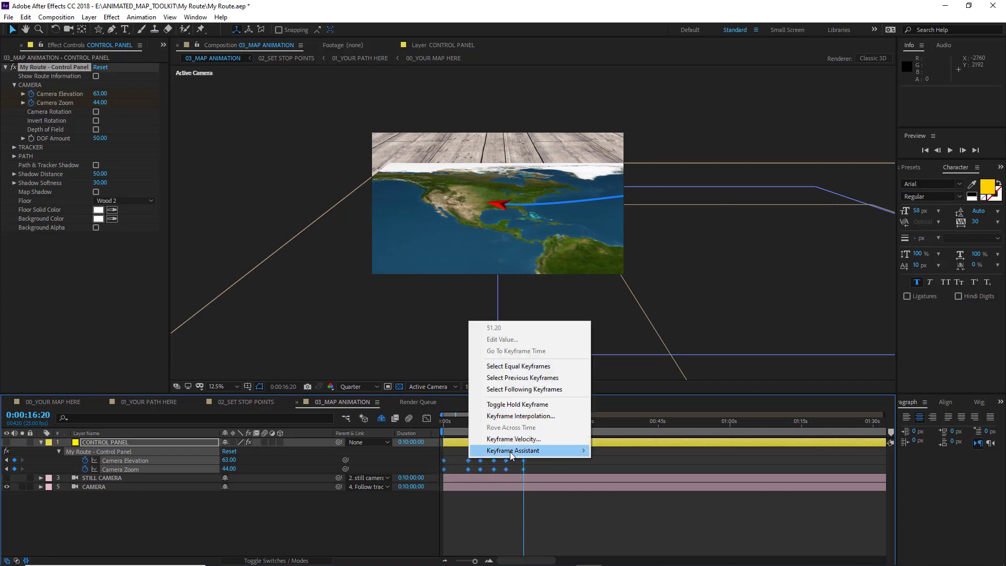
mouse_move(511, 454)
left_click(618, 489)
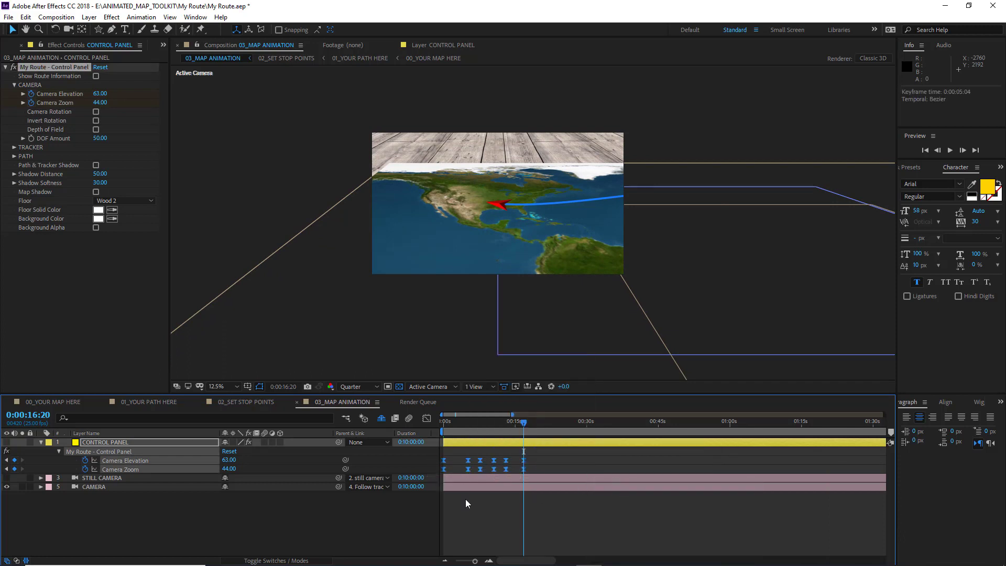
left_click(448, 428)
key("space")
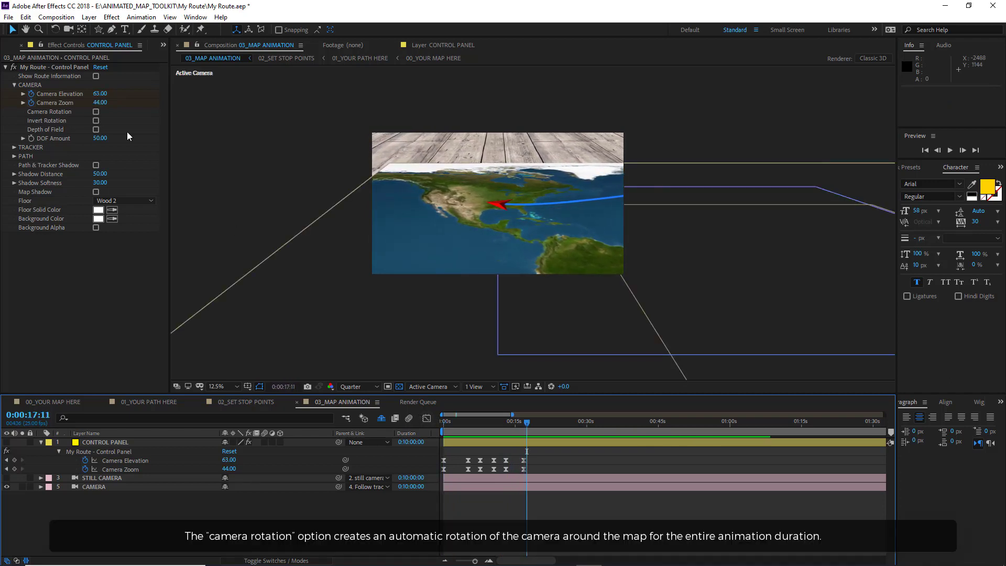
Turn on Camera Rotation for the CONTROL PANEL layer and preview the rotating camera from the start
left_click(95, 111)
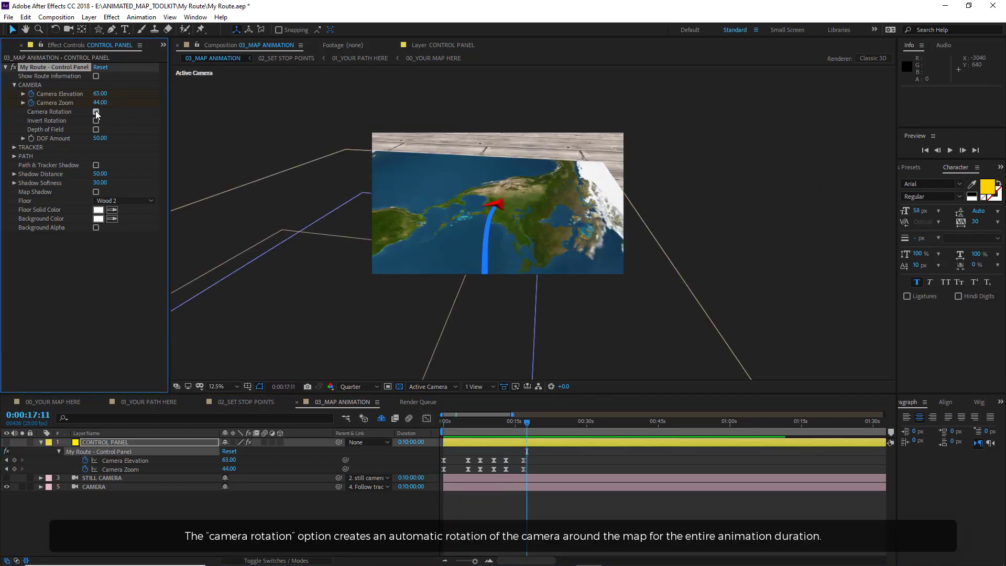
left_click_drag(448, 424, 439, 425)
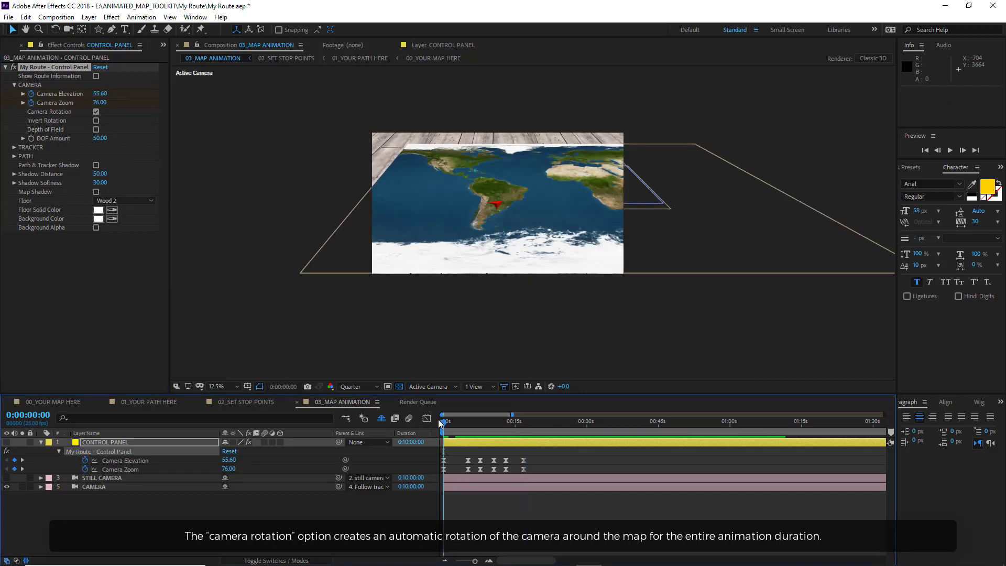
key("space")
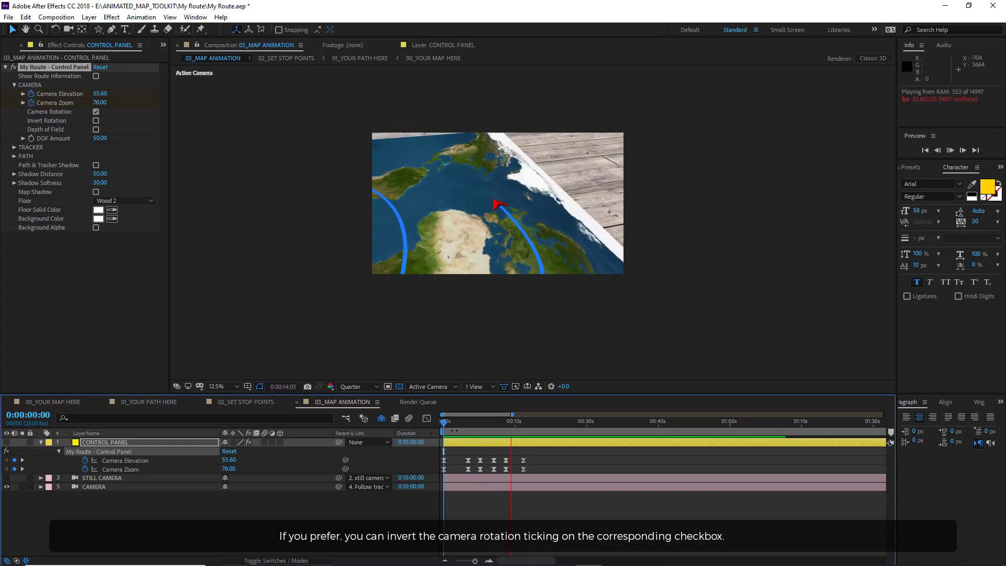
Turn on Invert Rotation, scrub through to about 17 seconds to check it, and turn both rotation options off again
left_click(449, 422)
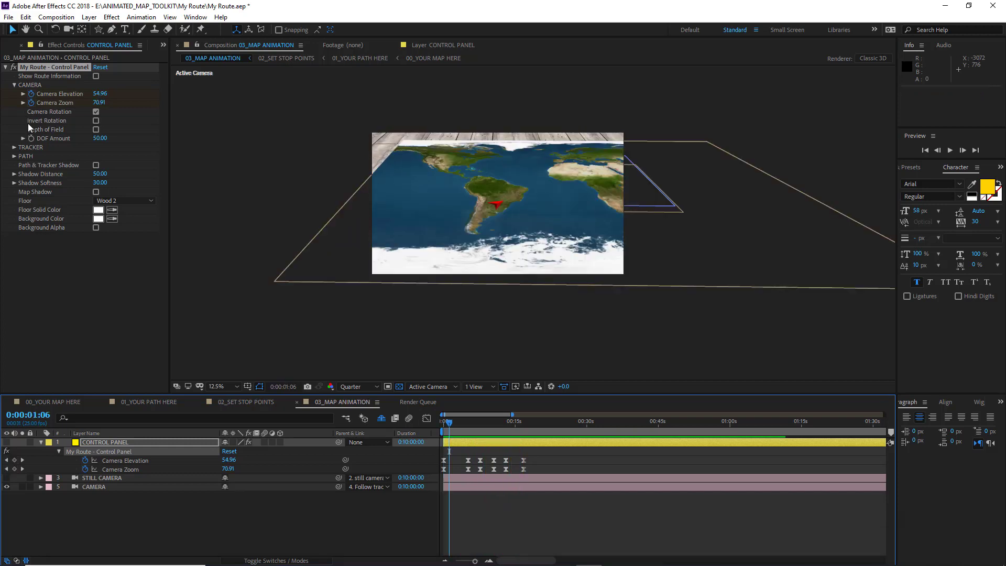
left_click(96, 121)
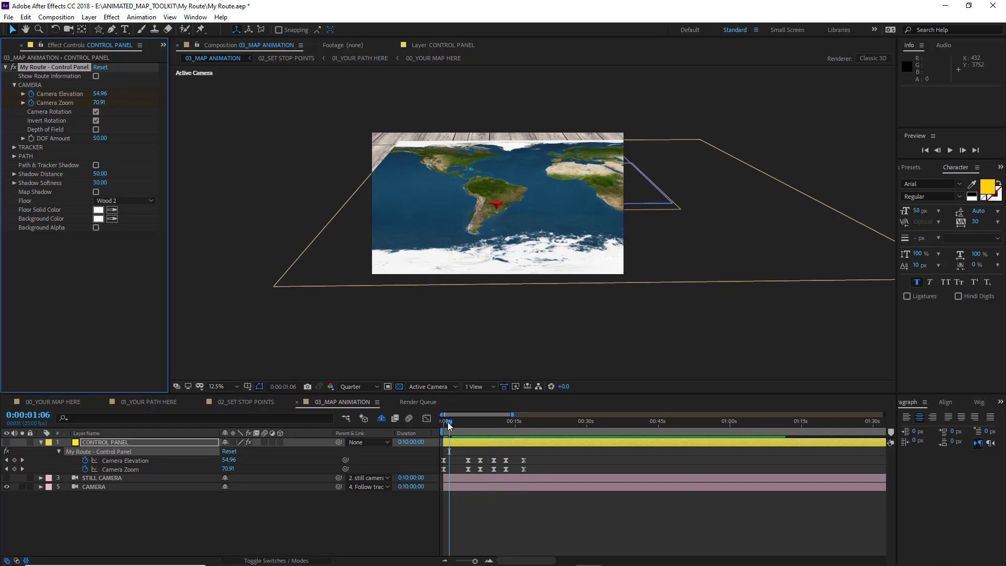
left_click_drag(447, 422, 525, 422)
left_click(96, 112)
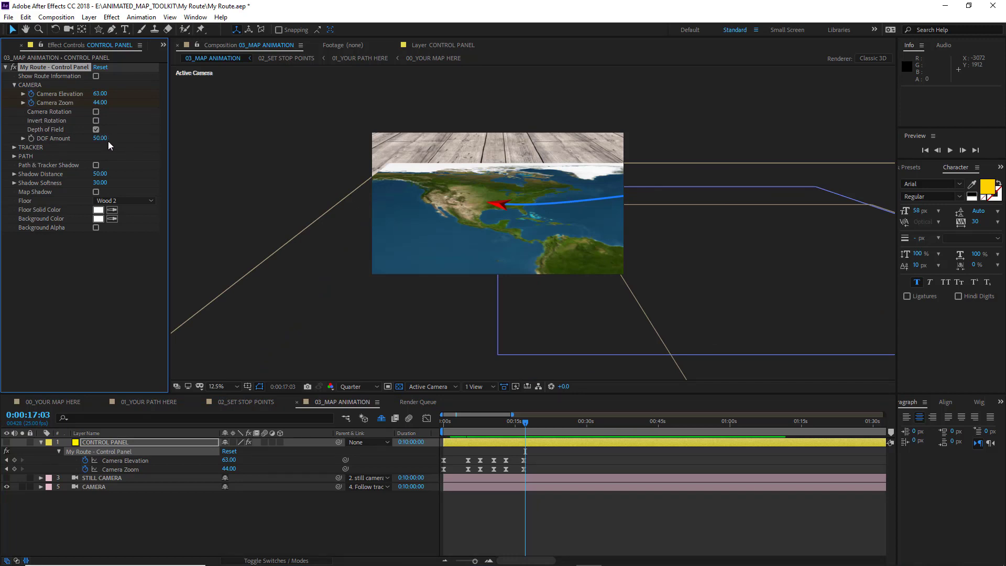
With Depth of Field on, set DOF Amount to 166 and switch the preview resolution to Half
left_click_drag(114, 138, 162, 138)
left_click(368, 387)
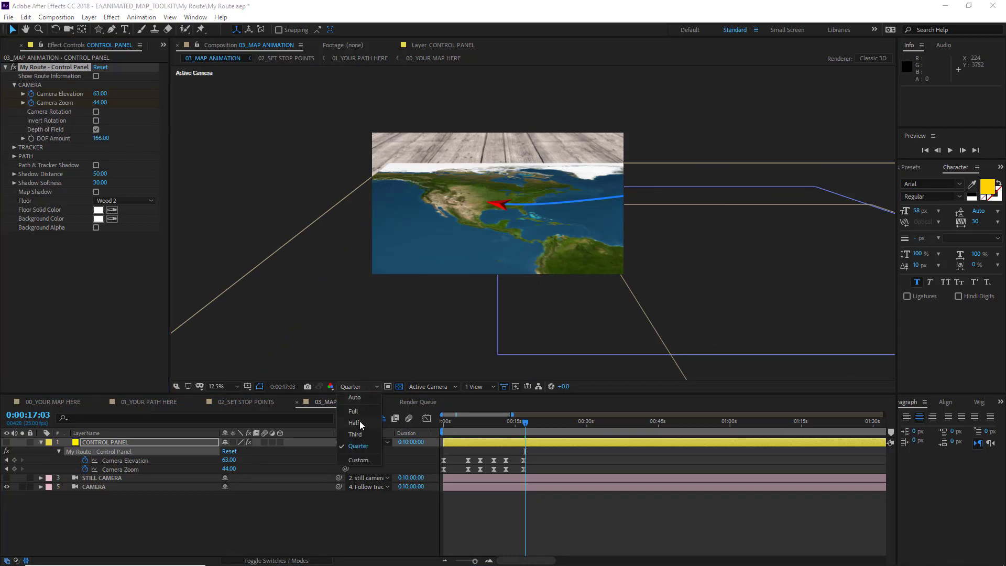
left_click(360, 422)
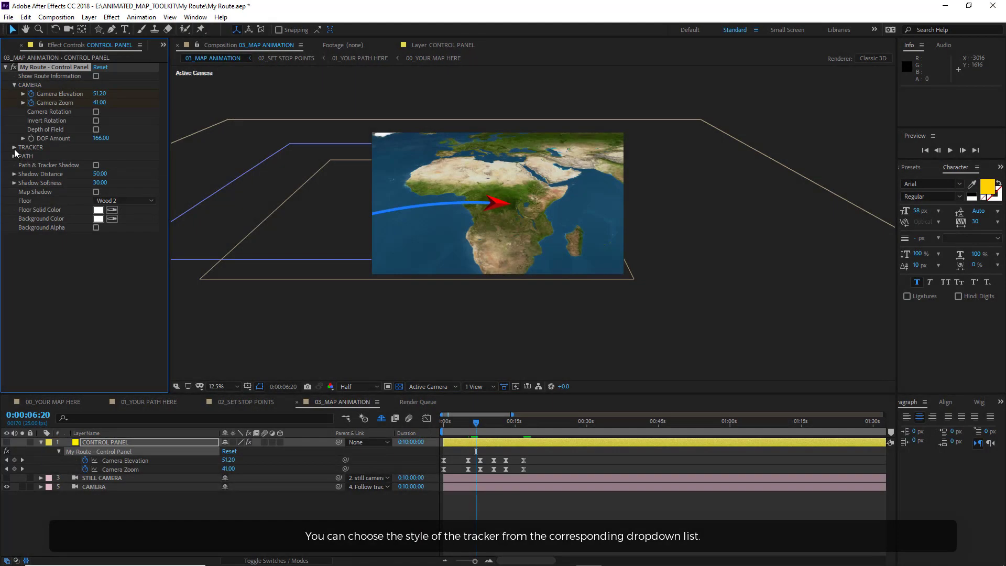
Expand the TRACKER settings and try the tracker styles Arrow 2 and Arrow 3, ending with Arrow 4
left_click(15, 148)
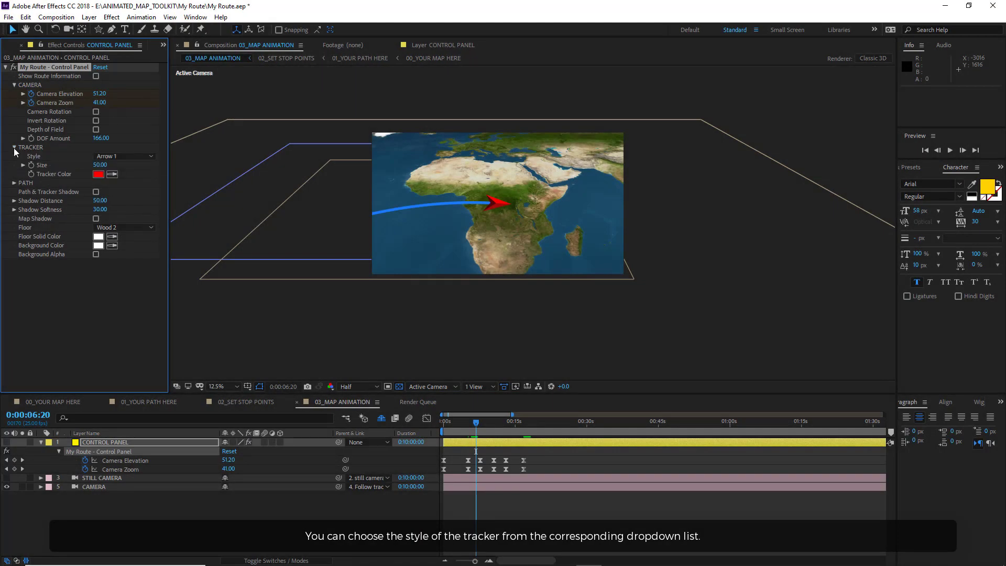
left_click(118, 156)
left_click(121, 173)
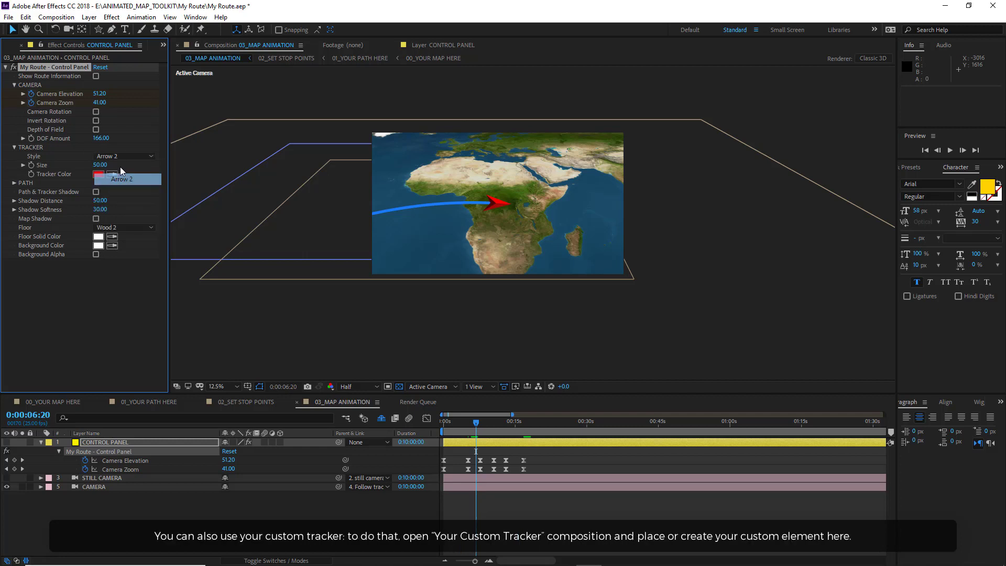
left_click(110, 155)
left_click(117, 190)
left_click(113, 155)
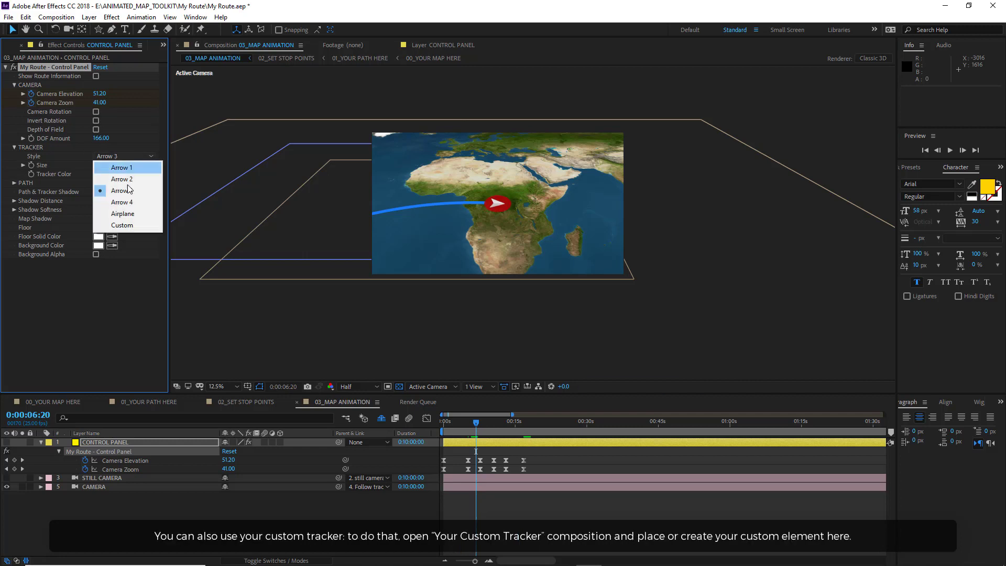
left_click(131, 201)
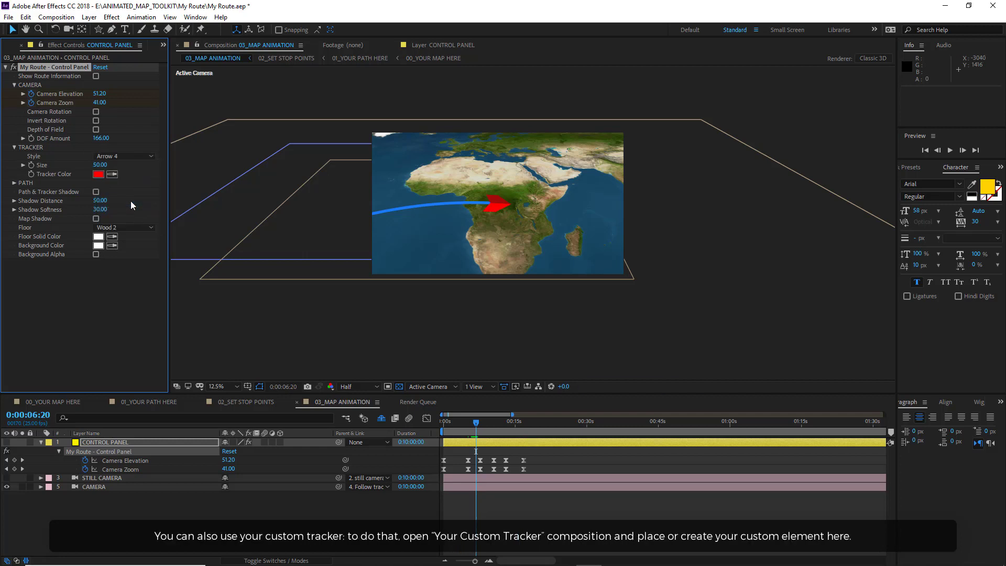
Open the YOUR CUSTOM TRACKER composition and set its preview resolution to Full
left_click(8, 47)
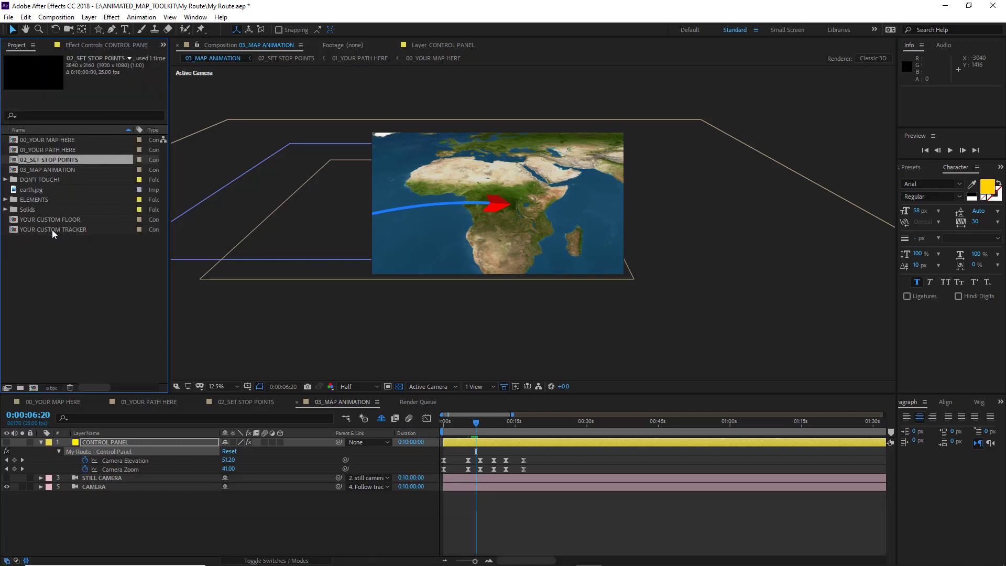
left_click(39, 229)
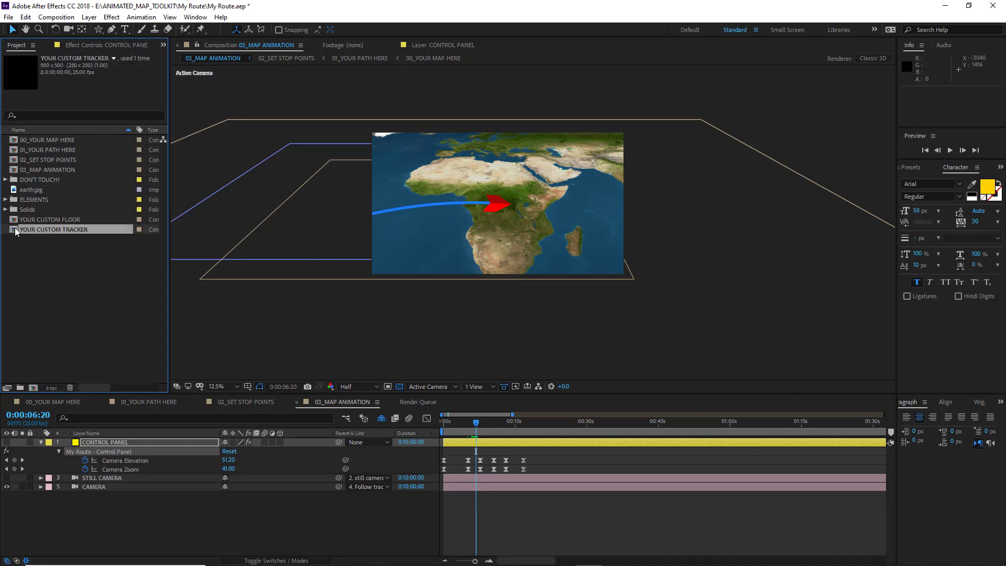
double_click(16, 231)
left_click(349, 386)
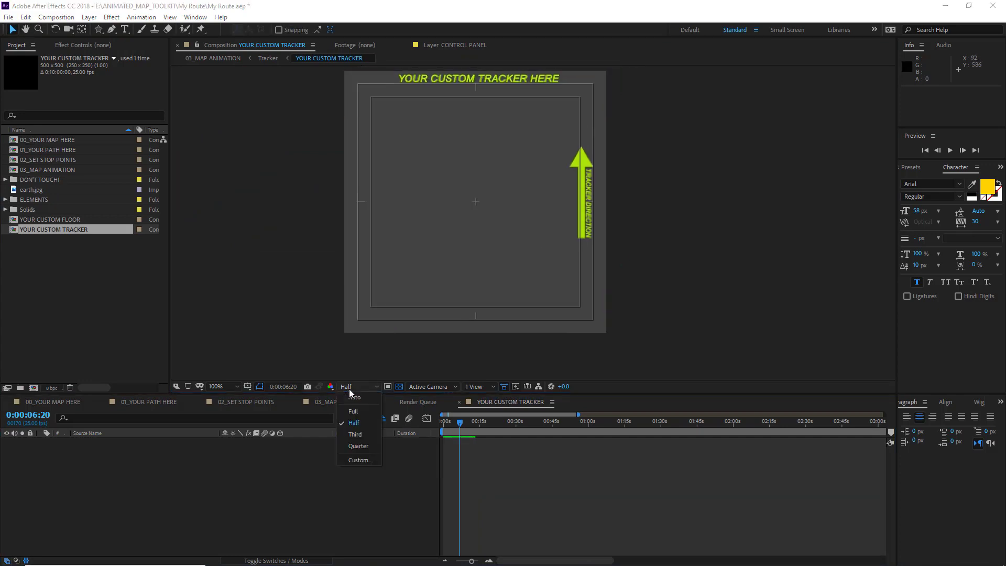
left_click(353, 412)
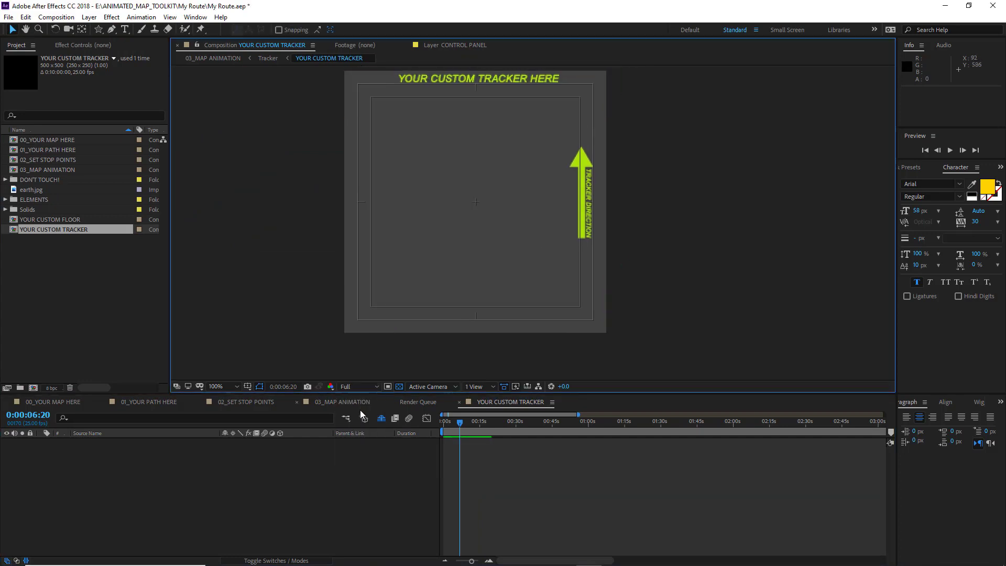
Draw a red four-pointed star from the composition's center and convert its polystar path to a Bezier path
left_click(99, 29)
left_click_drag(472, 221, 474, 129)
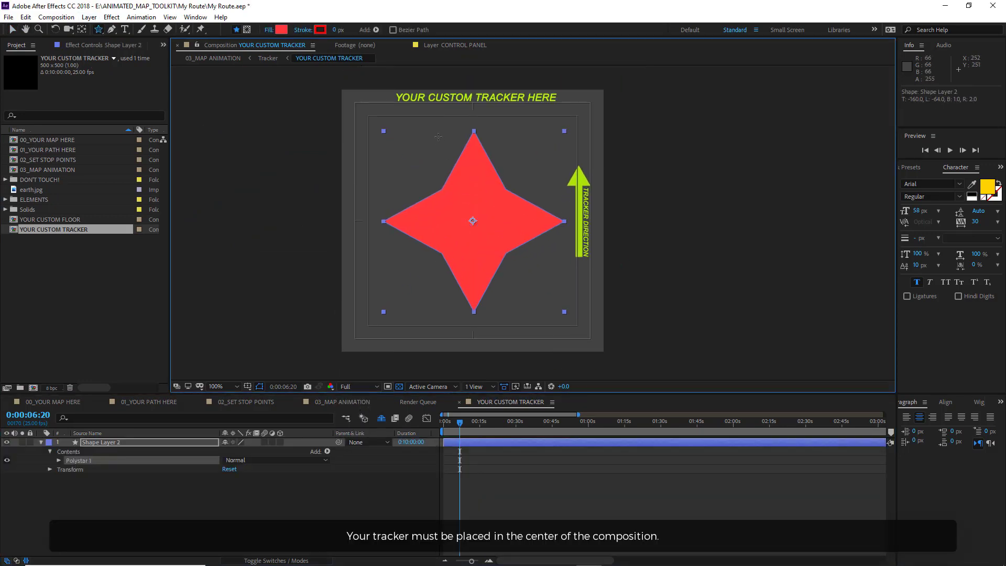
left_click(86, 470)
right_click(86, 470)
left_click(121, 477)
key("v")
left_click(480, 319)
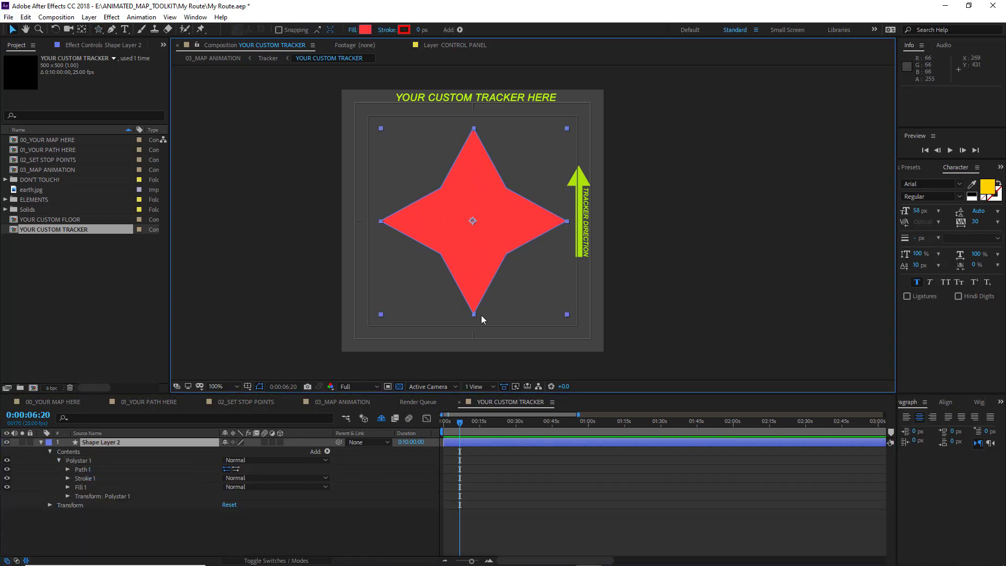
Reshape the star into an upward arrow by lowering its bottom tip, deleting the two upper inner vertices and raising the two lower inner ones
left_click(83, 470)
left_click_drag(474, 314, 474, 335)
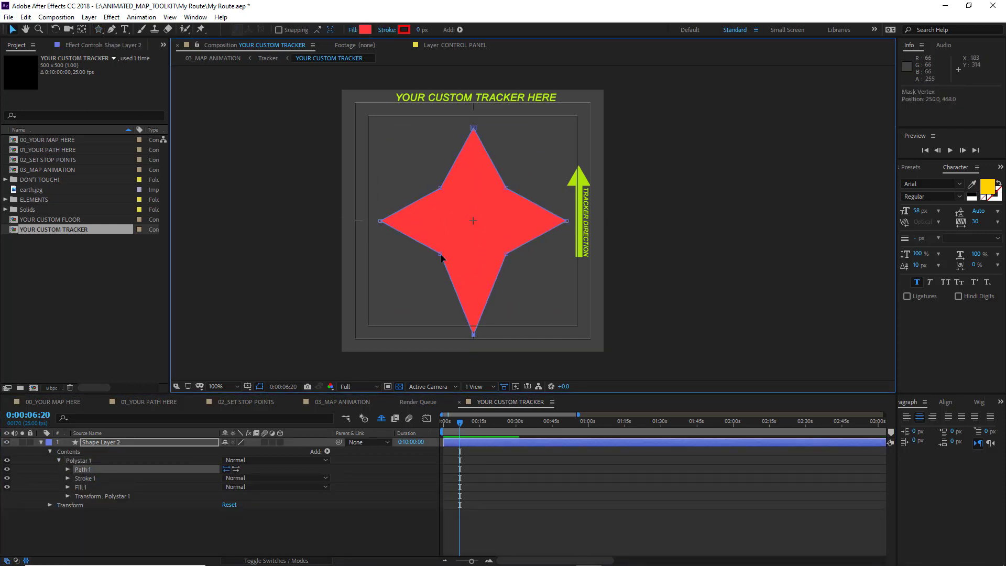
left_click(441, 187)
left_click(507, 188, "shift")
key("Delete")
left_click(440, 254)
left_click_drag(507, 255, 507, 197)
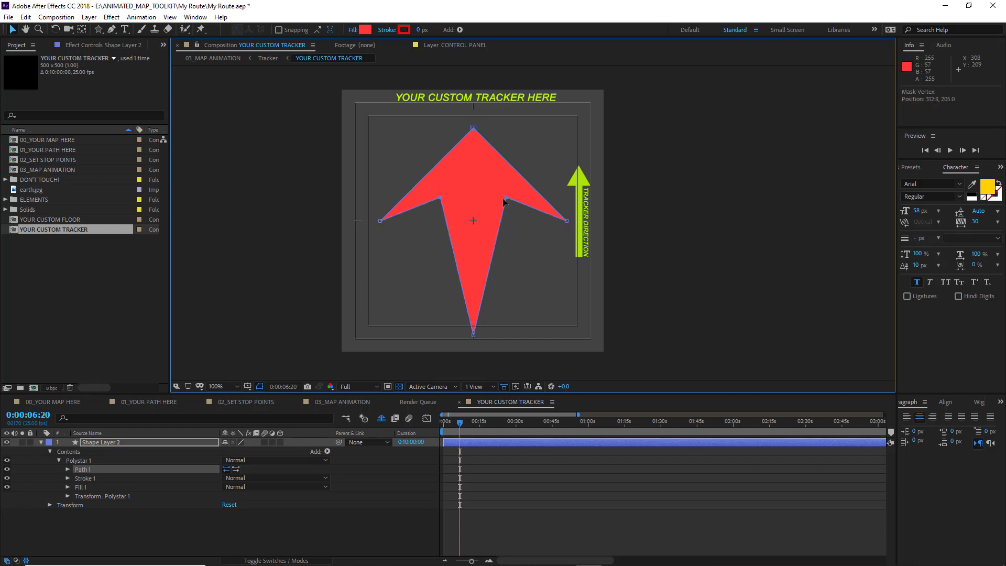
left_click(367, 511)
Return to the 03_MAP ANIMATION composition and set the CONTROL PANEL layer's tracker style to Custom
double_click(70, 171)
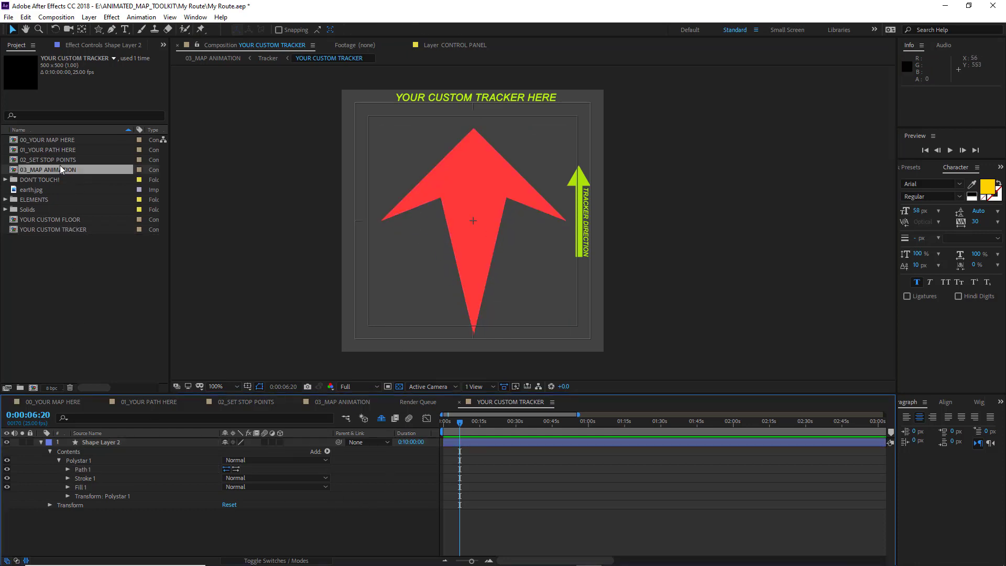
left_click(112, 442)
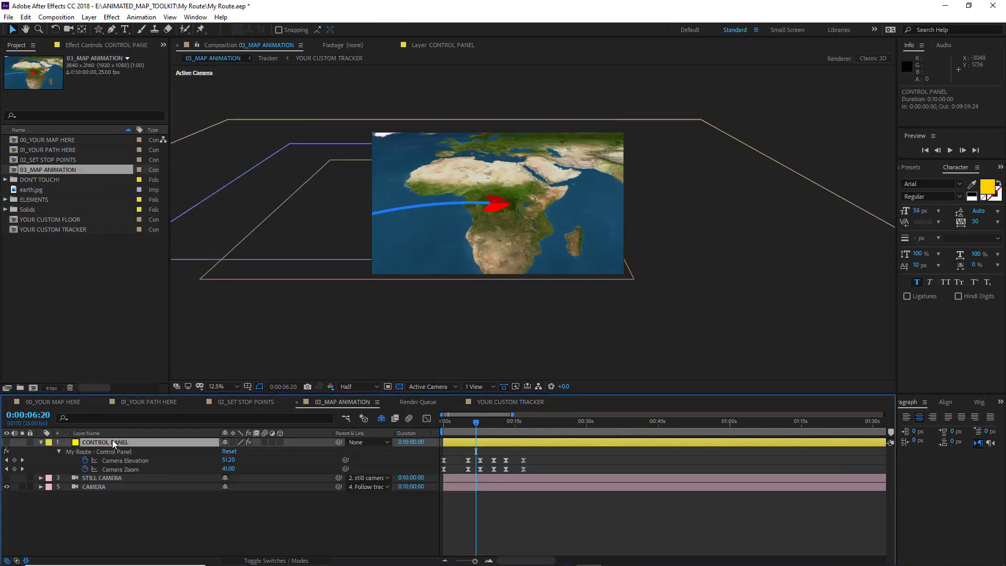
left_click(89, 45)
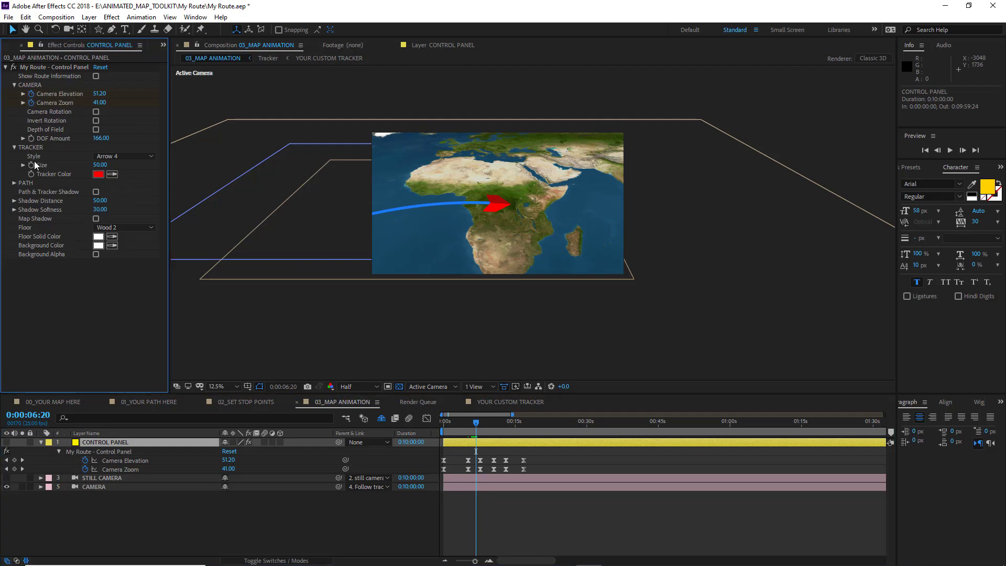
left_click(117, 155)
left_click(124, 229)
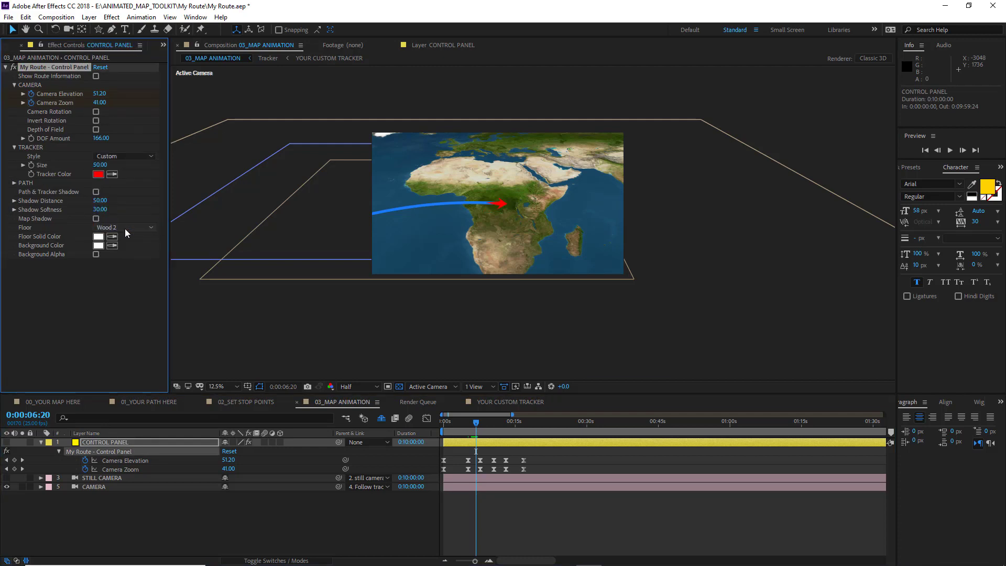
Set the custom tracker's size to 100 and its color to yellow-orange FFC000
key("period")
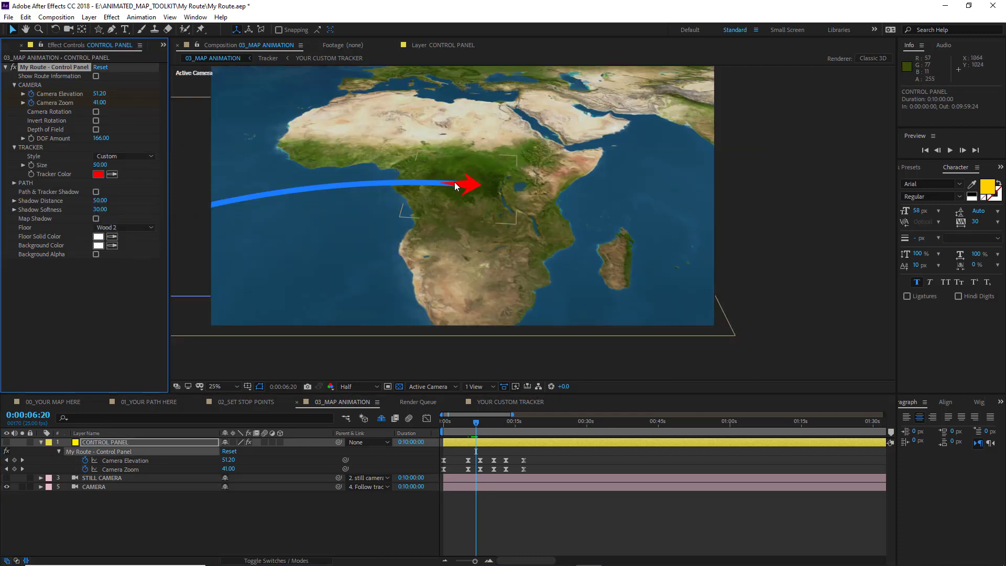
left_click_drag(101, 165, 185, 140)
left_click(98, 174)
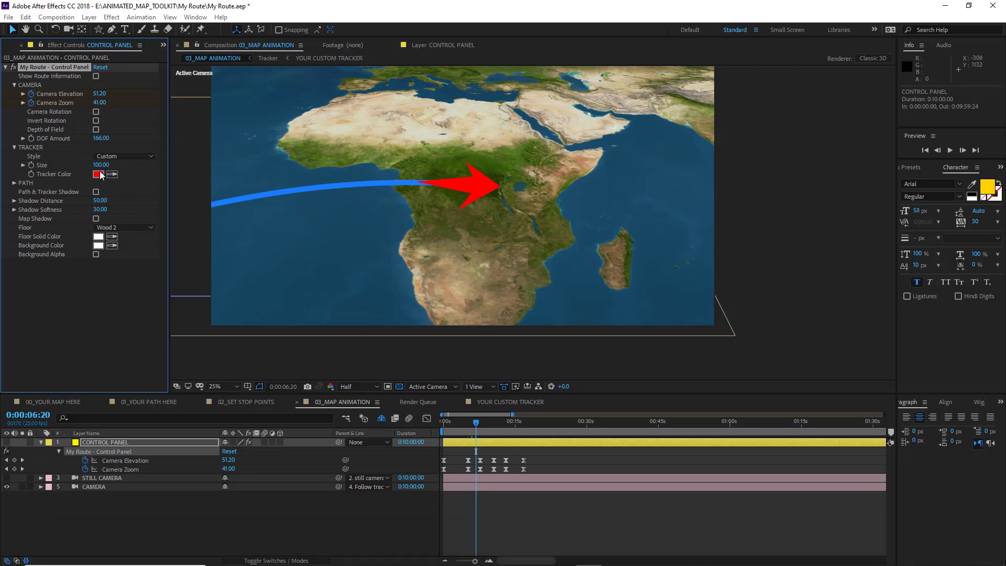
left_click_drag(511, 399, 512, 412)
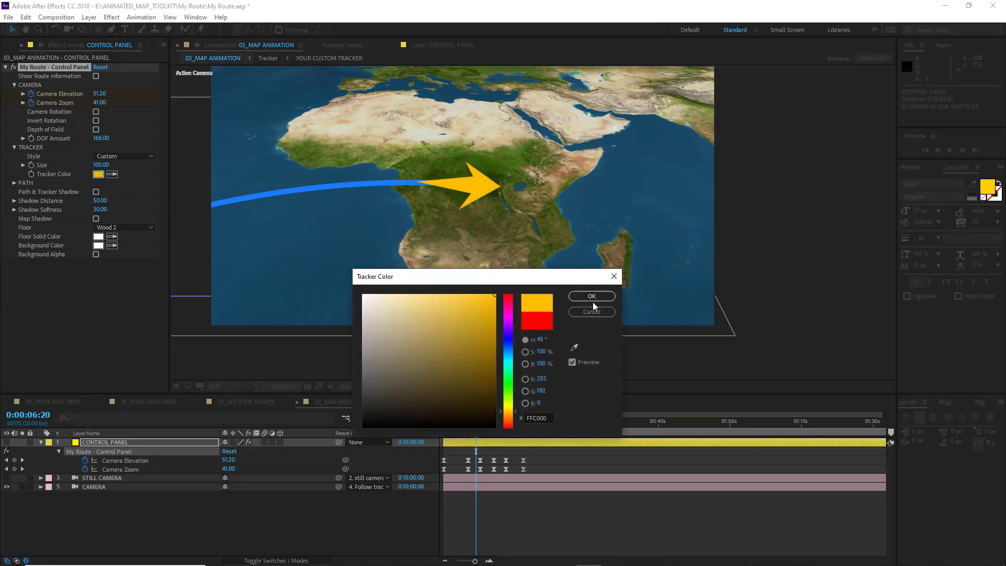
left_click(593, 299)
Expand the PATH settings and give the route line a white FFFFFF color, a thickness of 11 and a dash of 11
left_click(14, 183)
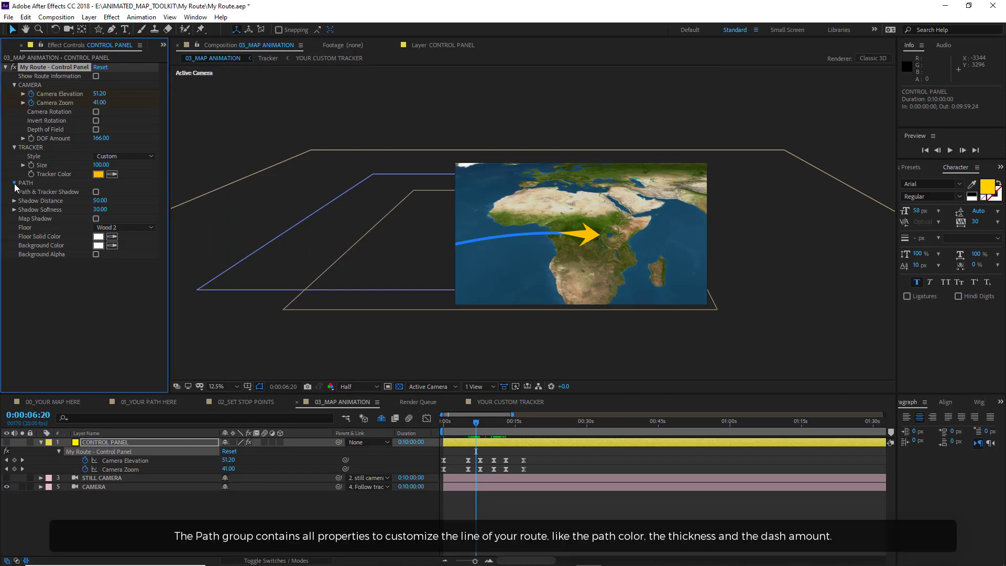
left_click(98, 192)
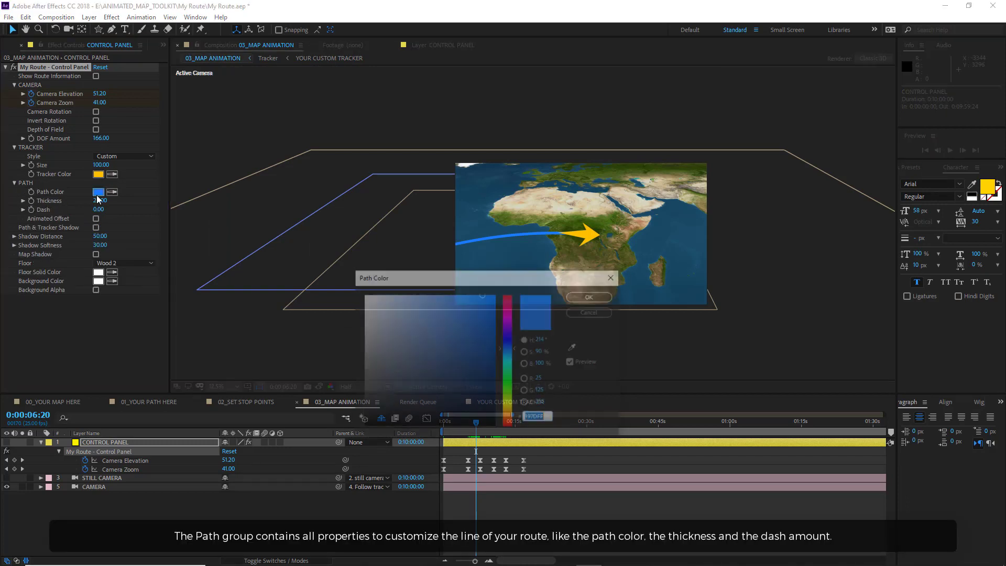
left_click(363, 295)
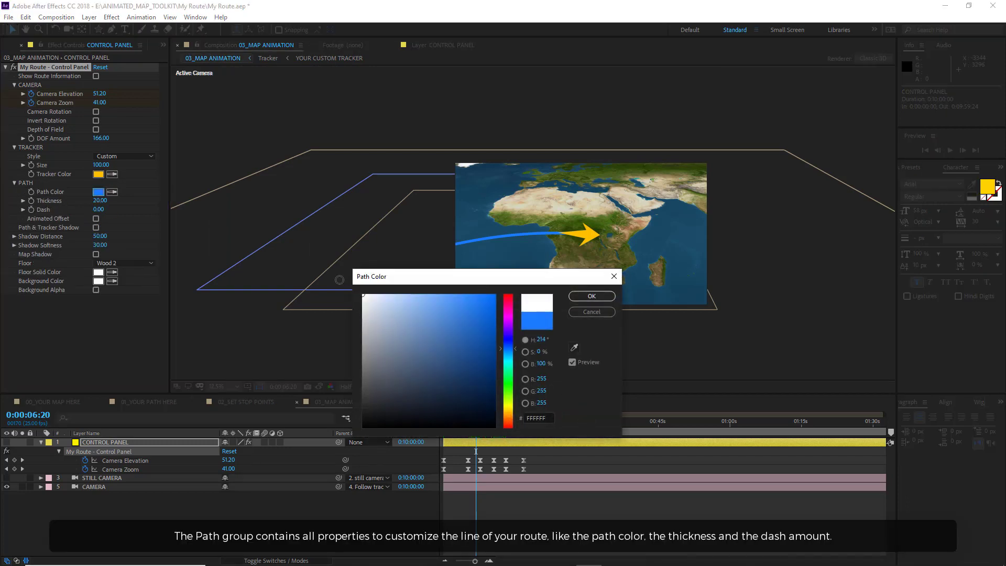
left_click(592, 296)
mouse_move(100, 201)
left_mouse_down()
mouse_move(86, 200)
mouse_move(99, 206)
left_mouse_up()
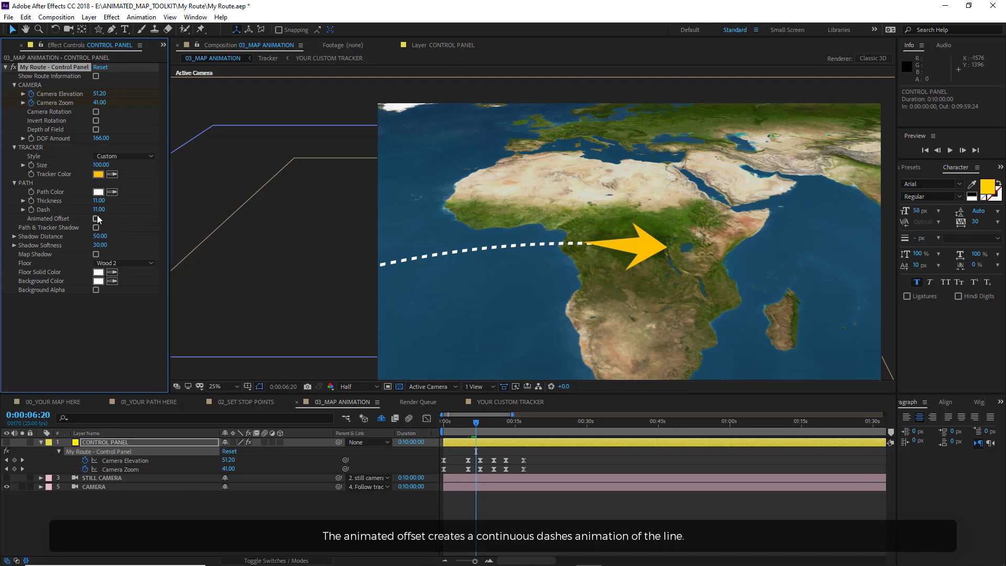
Enable the path's Animated Offset and scrub the timeline to about 0:00:07:12 to preview the moving dashes
left_click(96, 219)
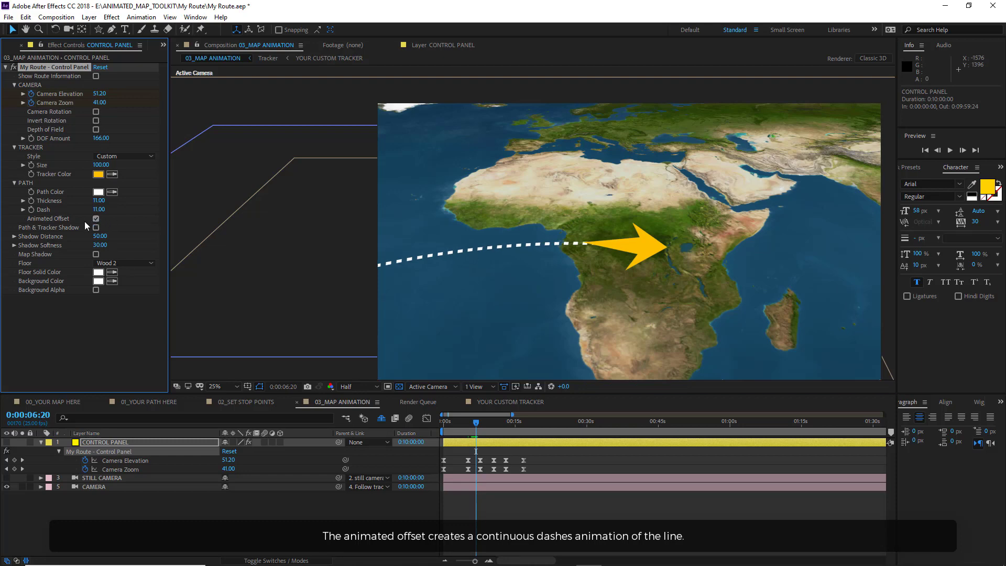
left_click(451, 422)
left_click_drag(454, 422, 480, 420)
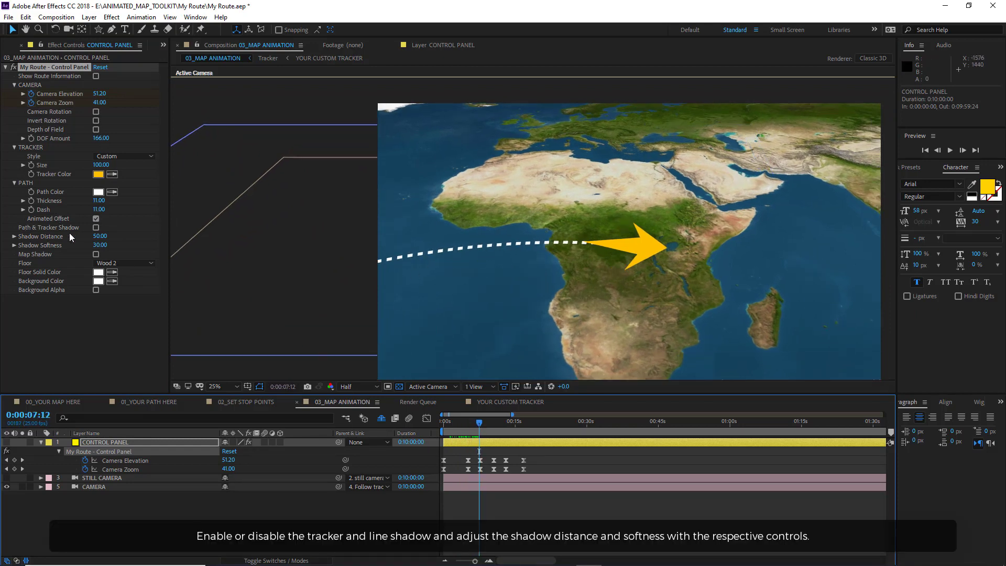
Enable the path and tracker shadow with distance 62 and softness 27, and enable the map shadow
left_click(96, 228)
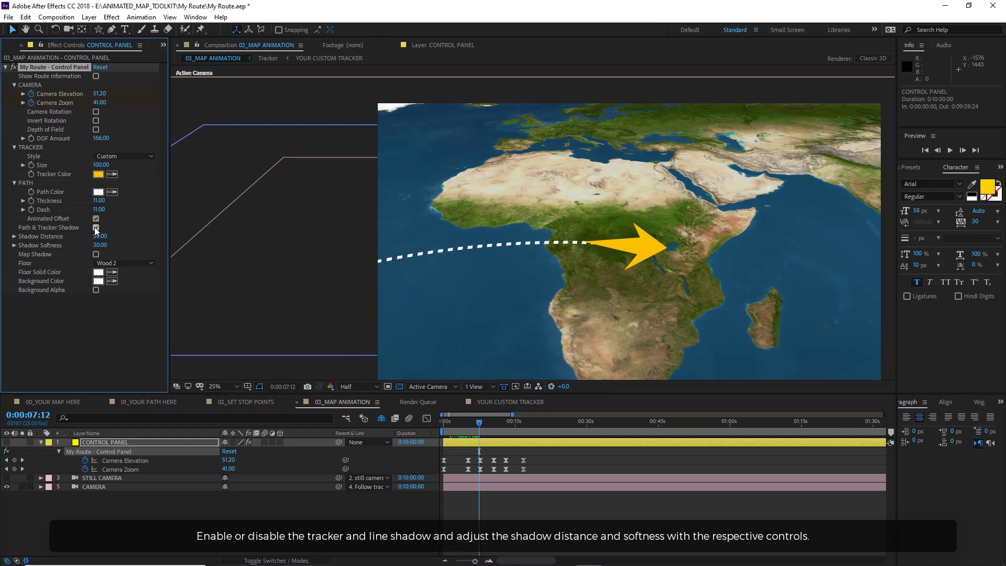
left_click_drag(99, 235, 88, 258)
left_click(96, 255)
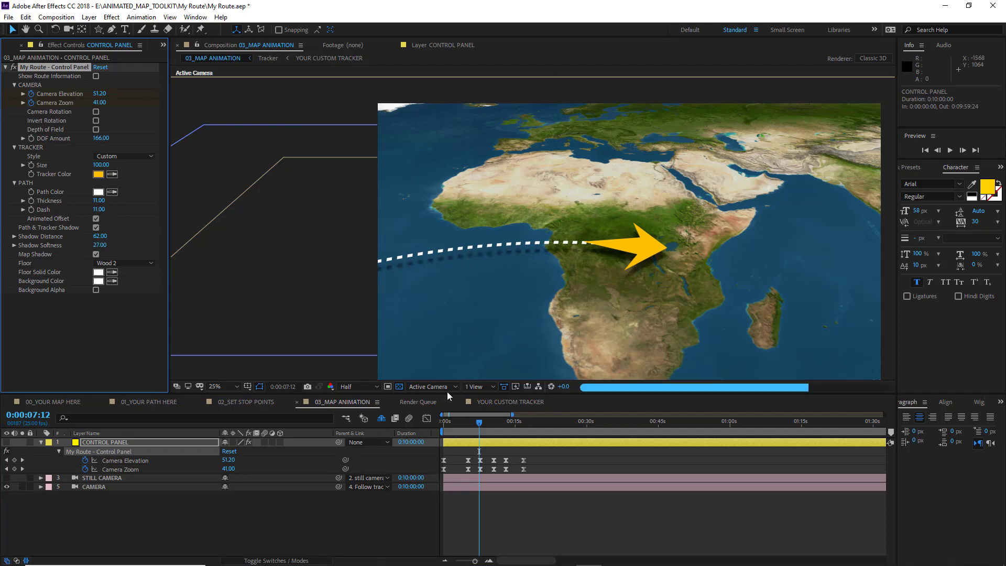
At the first frame, try the Wood 1 floor texture, ending with a Solid floor in gray B2B3B3
key("Home")
left_click(123, 263)
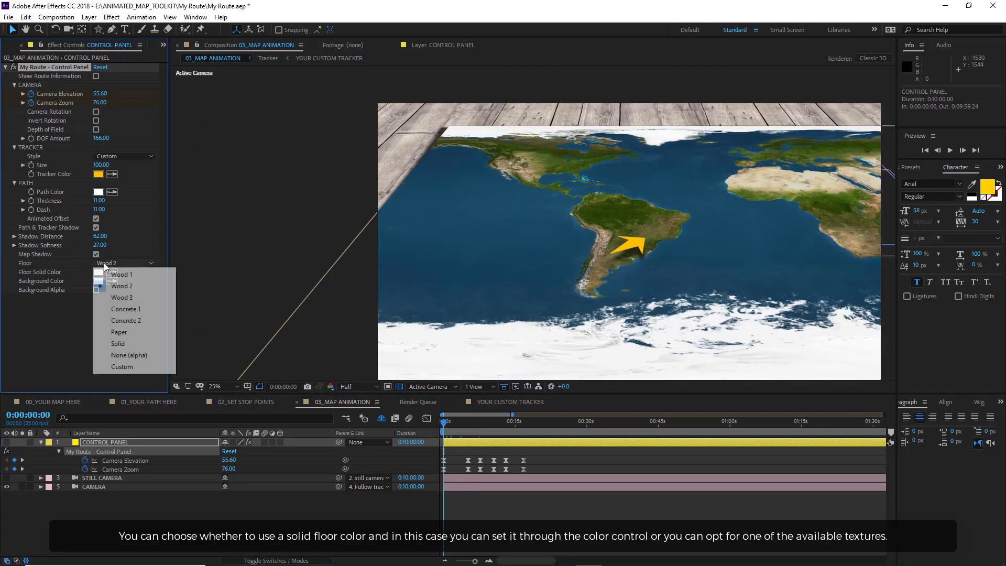
left_click(125, 277)
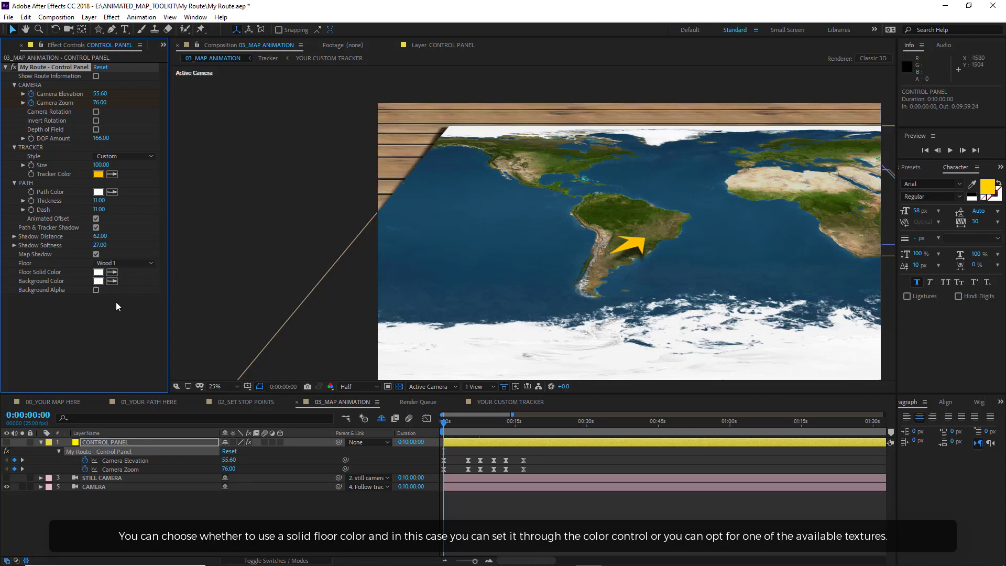
left_click(113, 264)
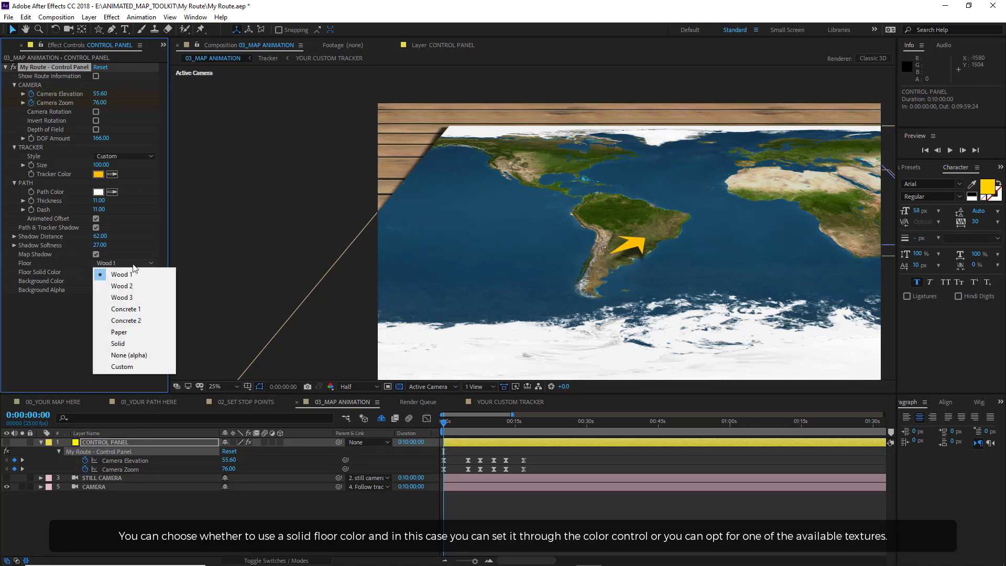
left_click(118, 344)
left_click(98, 272)
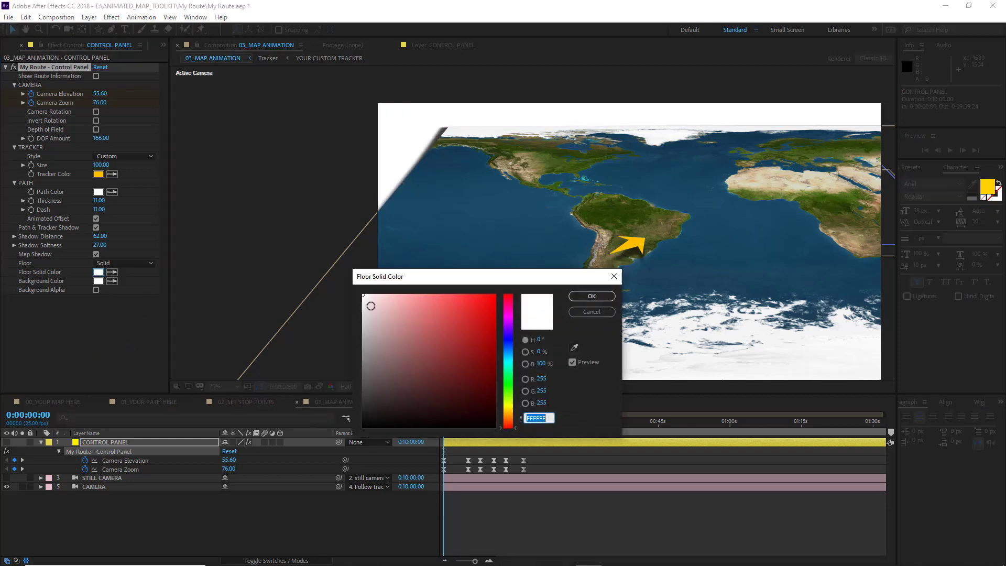
left_click(508, 360)
left_click_drag(366, 346, 363, 333)
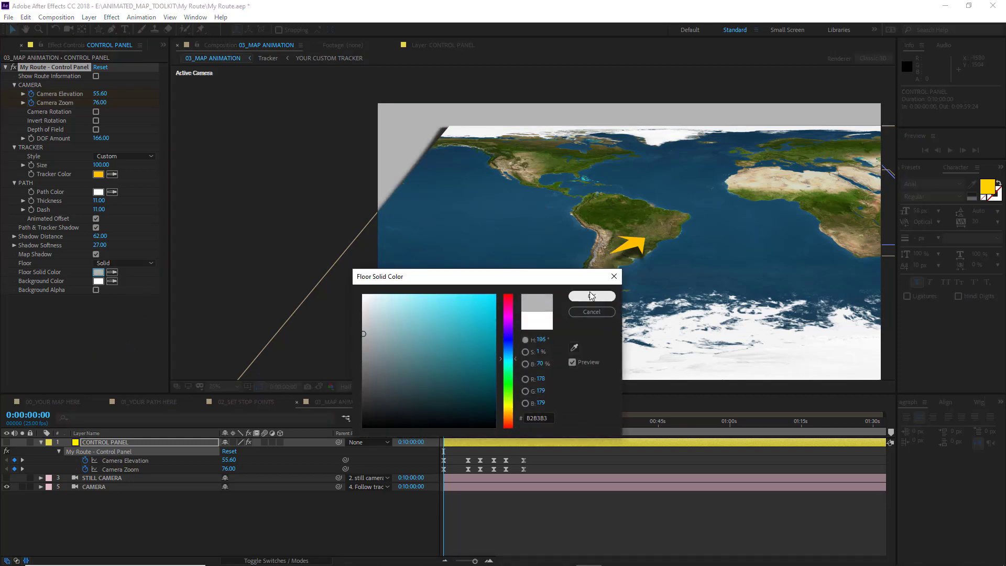
left_click(592, 296)
With Camera Elevation raised to 75.50, set the background color to gray 9C9C9C and try the Background Alpha option
left_click_drag(229, 459, 235, 363)
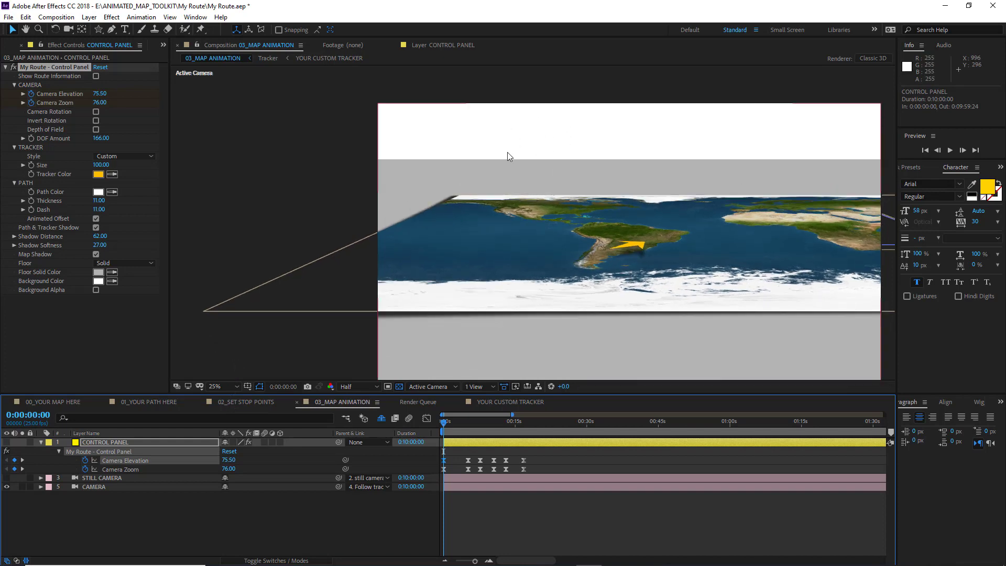
left_click(98, 282)
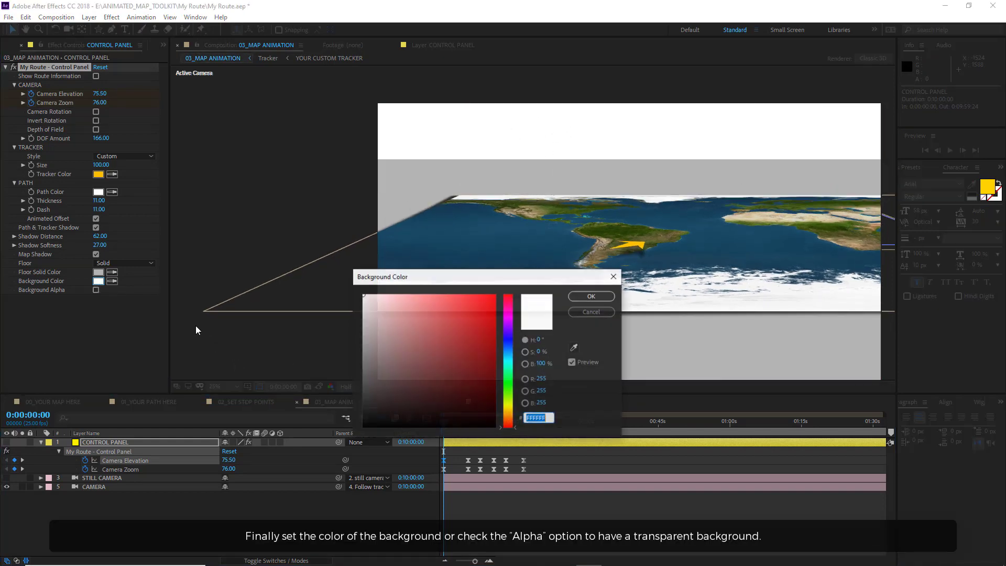
left_click_drag(366, 365, 337, 346)
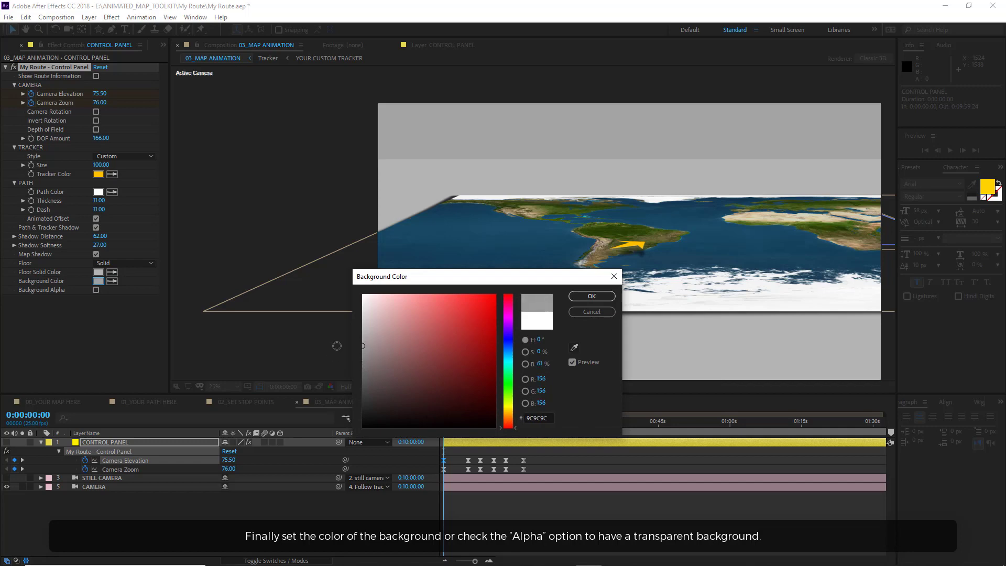
left_click(598, 297)
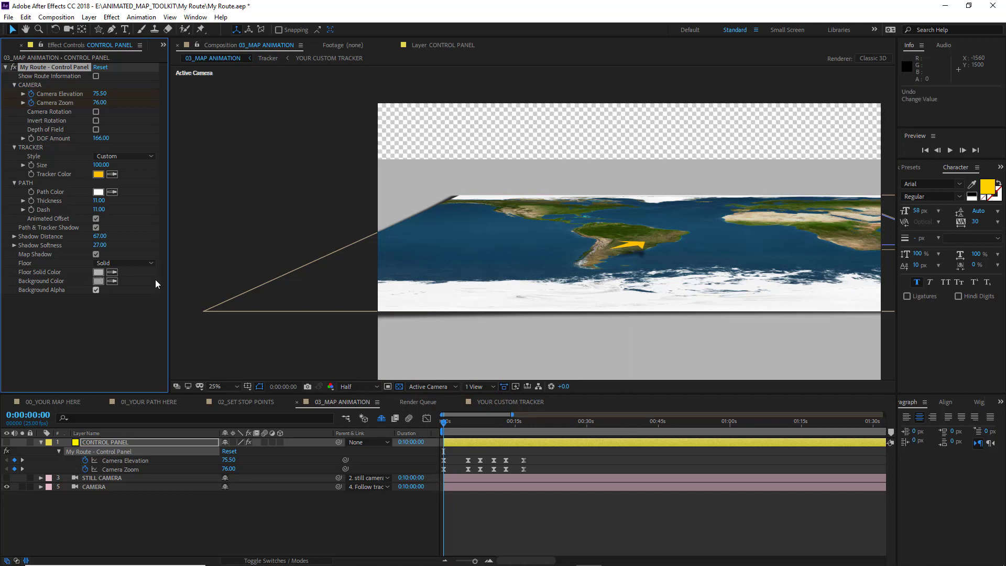
left_click(96, 291)
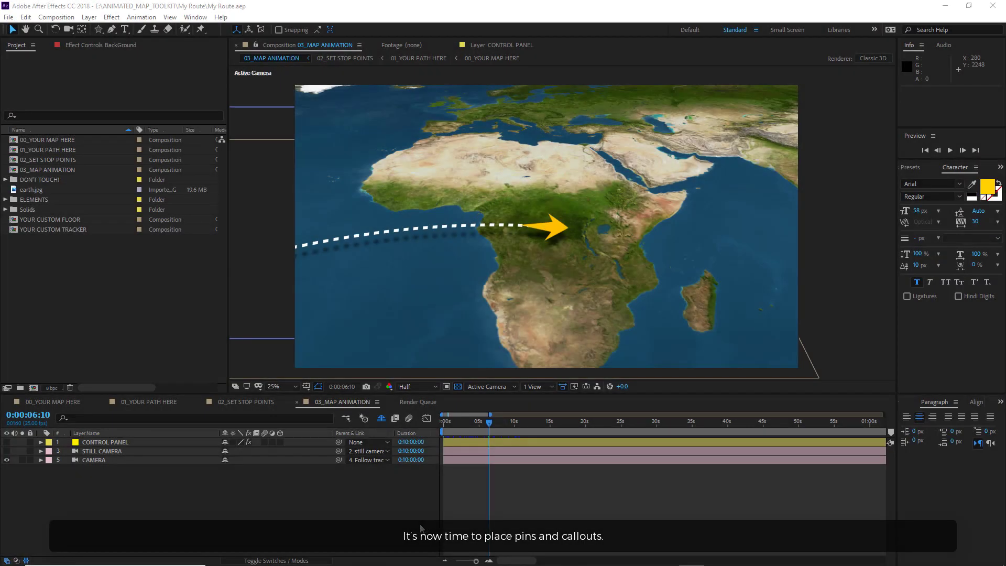
Open the PINS PREVIEW composition from the PINS folder inside ELEMENTS and play it to compare the pin styles
left_click(5, 200)
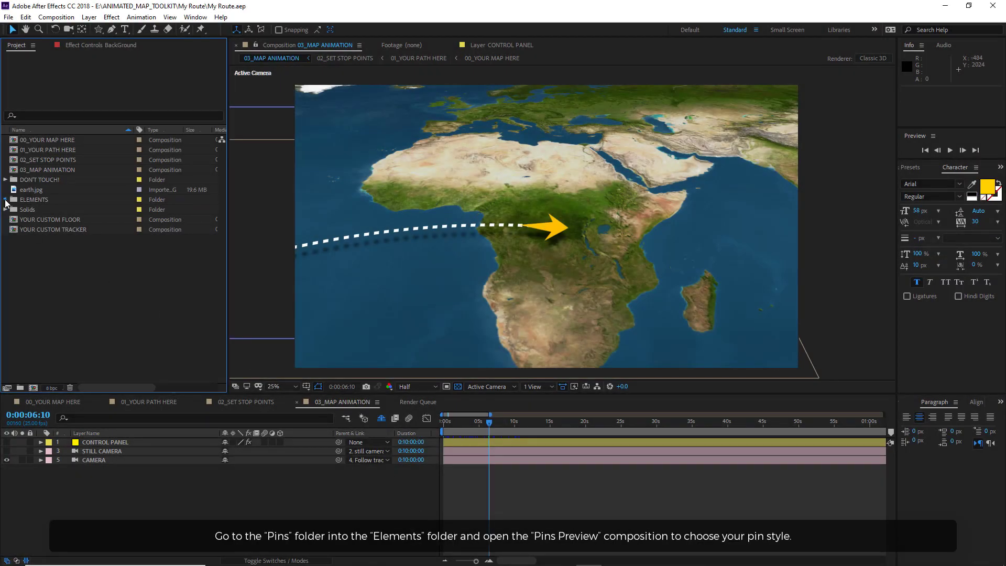
left_click(15, 230)
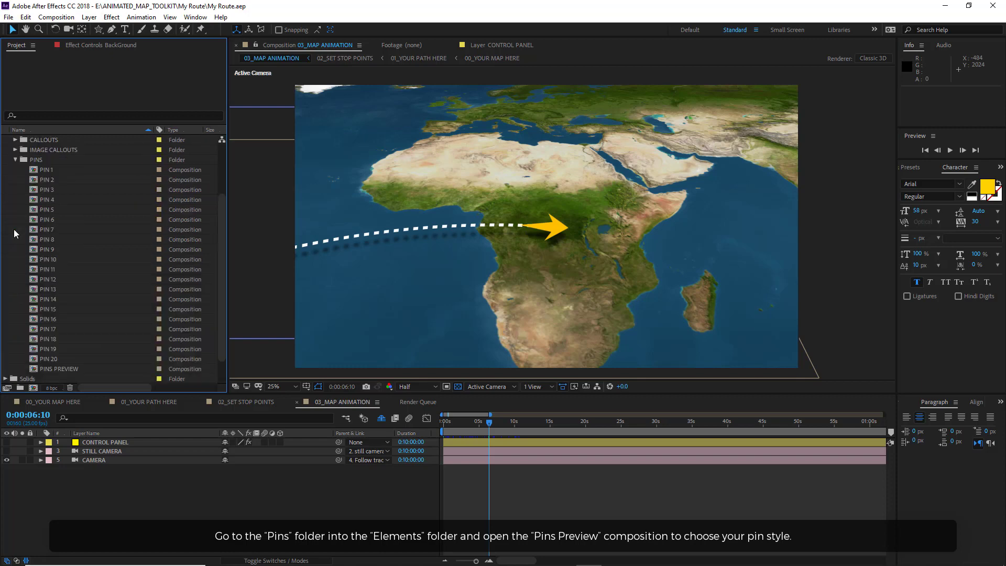
left_click(71, 369)
double_click(72, 370)
key("space")
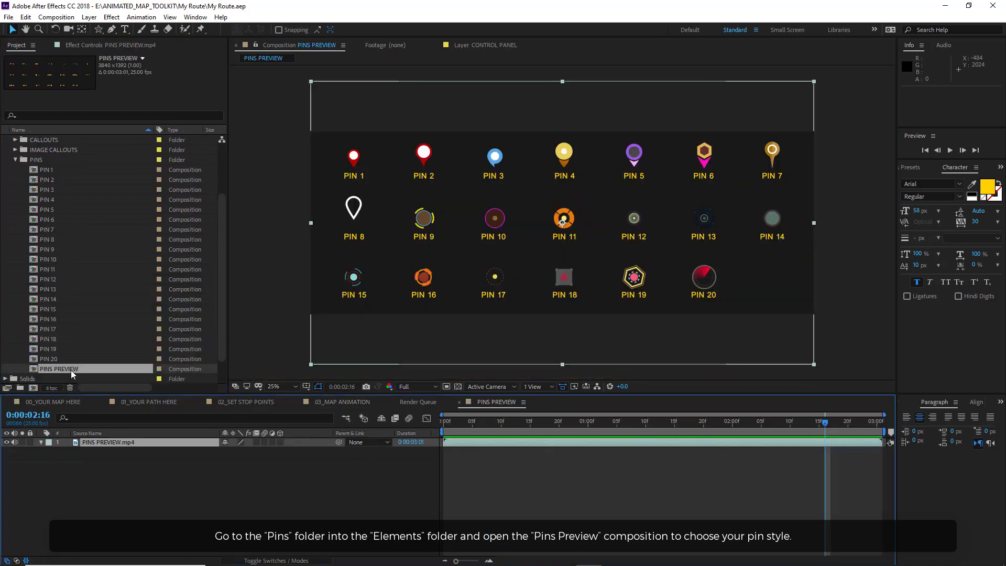
left_click(355, 168)
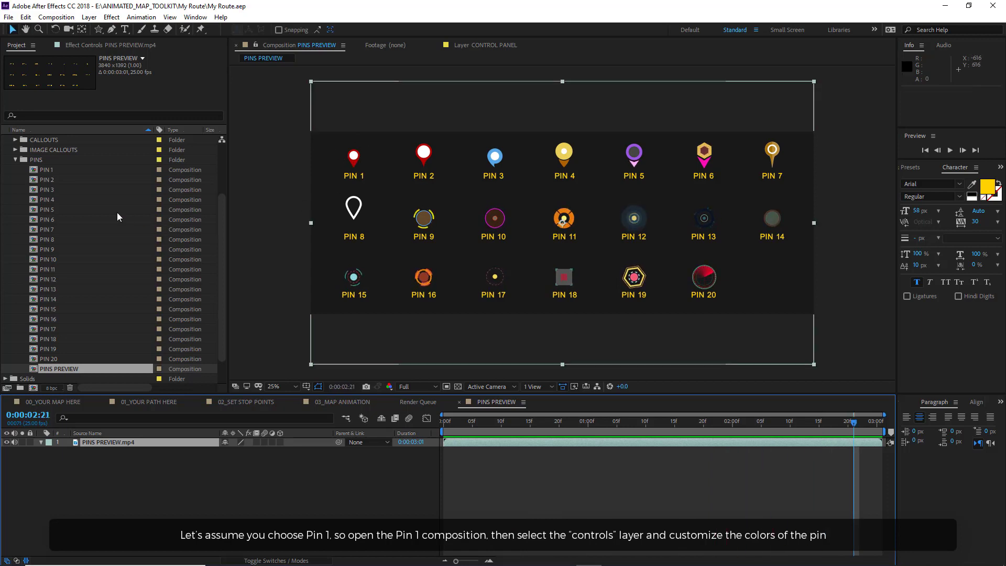
Open the PIN 1 composition and show the effect controls of its CONTROLS layer
double_click(52, 172)
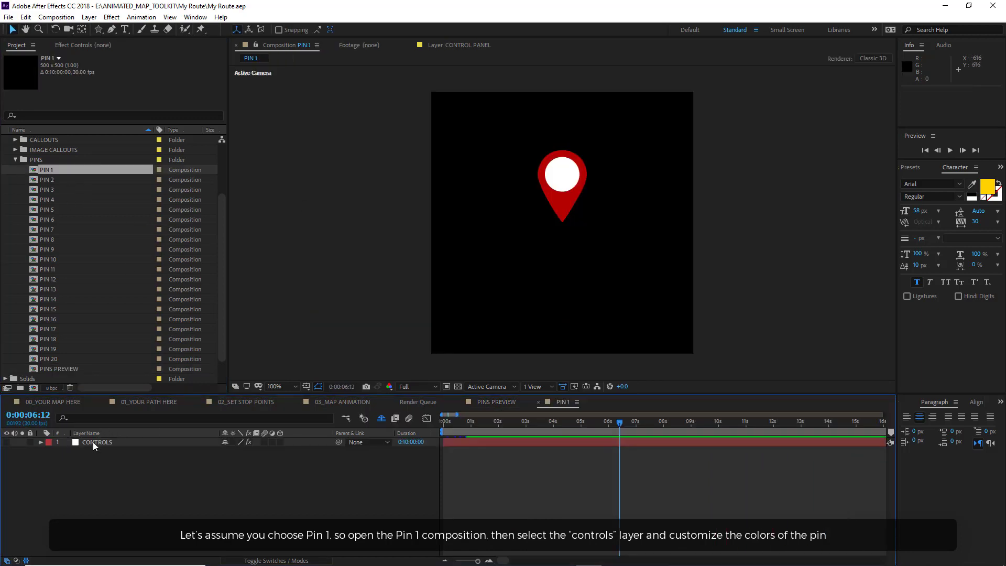
left_click(89, 442)
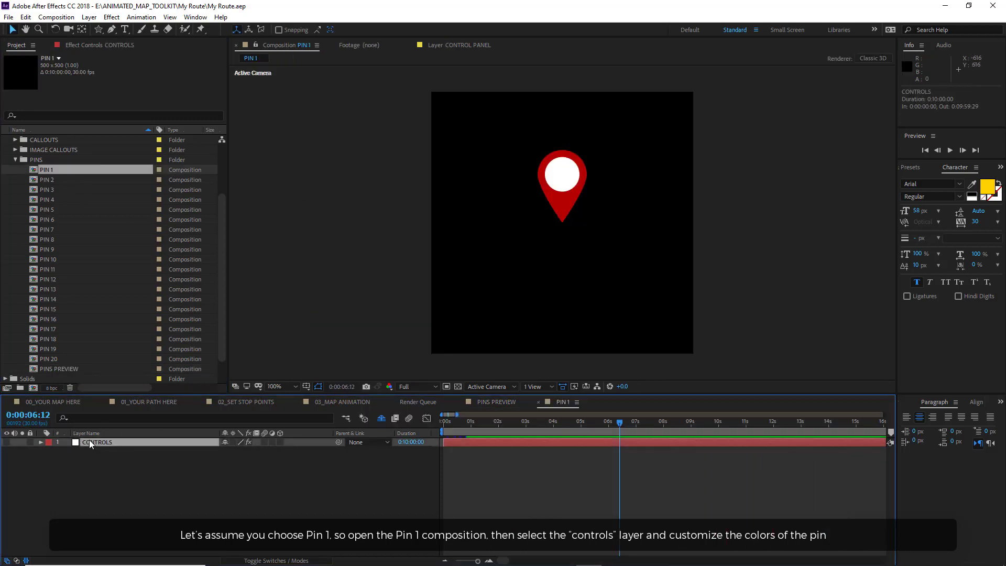
left_click(98, 45)
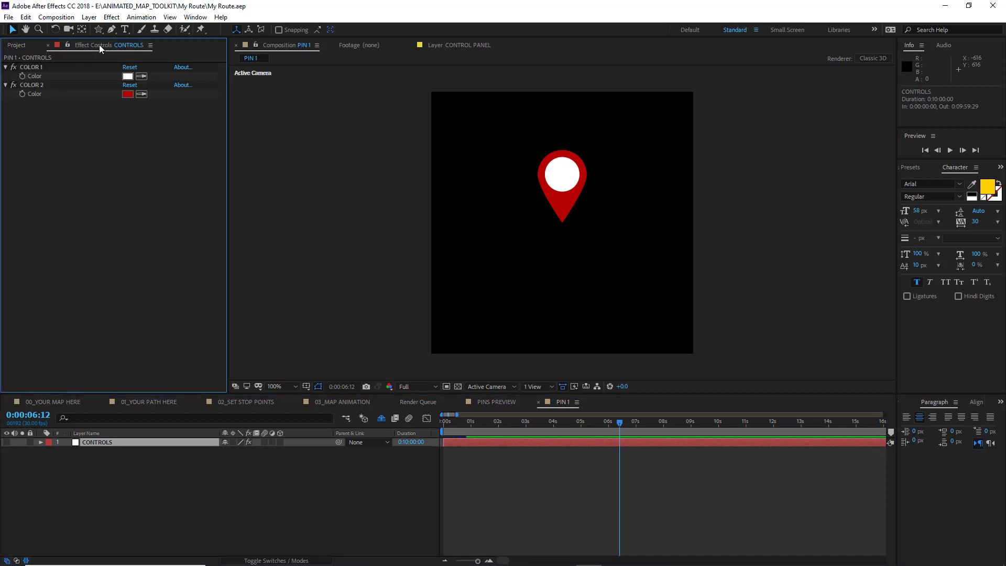
Recolor the pin by setting COLOR 2 to teal 00AFB5 and COLOR 1 to dark gray 202020
left_click(127, 94)
mouse_move(511, 374)
left_mouse_down()
mouse_move(512, 354)
mouse_move(515, 363)
left_mouse_up()
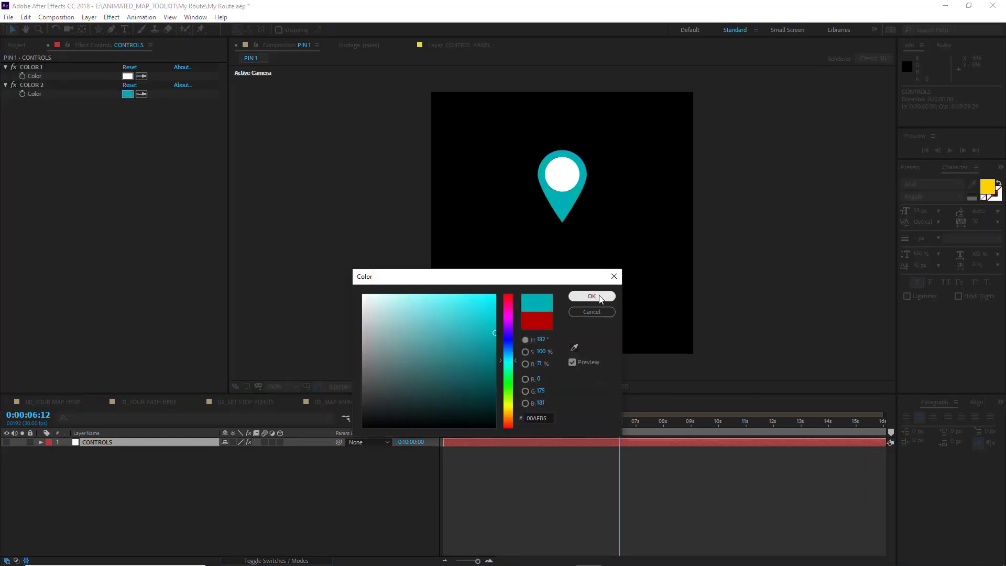
left_click(592, 296)
left_click(127, 76)
left_click_drag(377, 406, 363, 421)
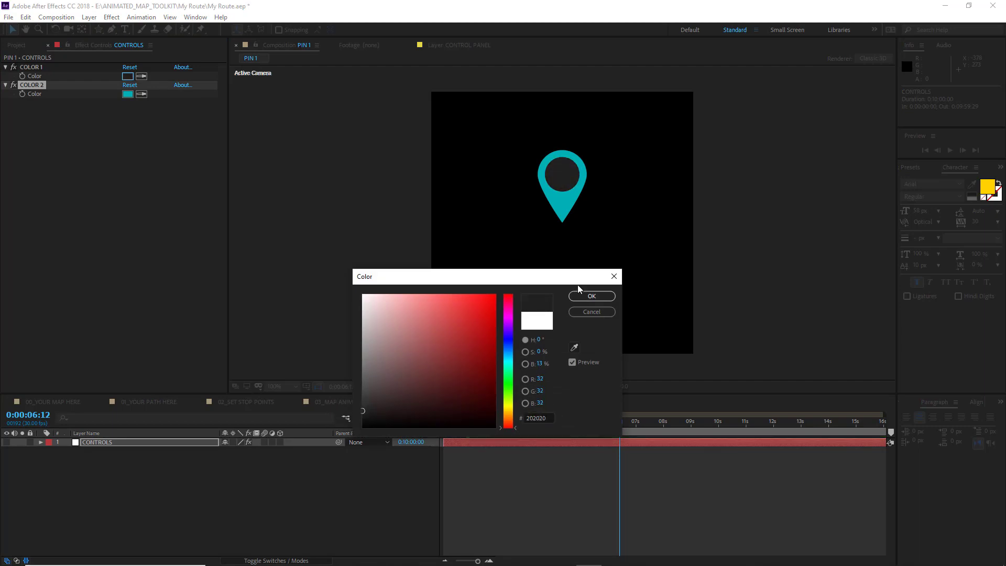
left_click(592, 296)
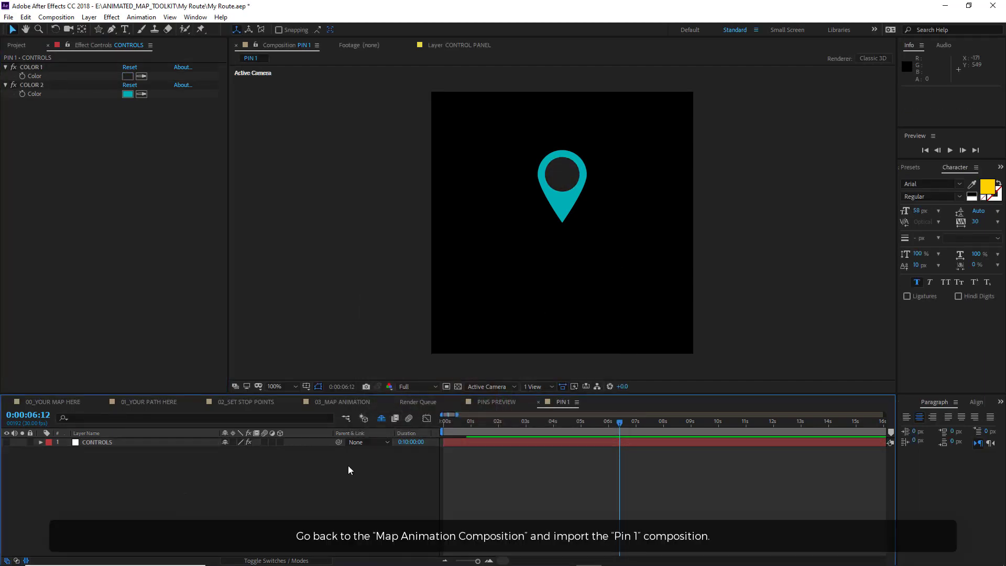
Return to the 03_MAP ANIMATION composition and add the PIN 1 composition as its top layer
left_click(348, 402)
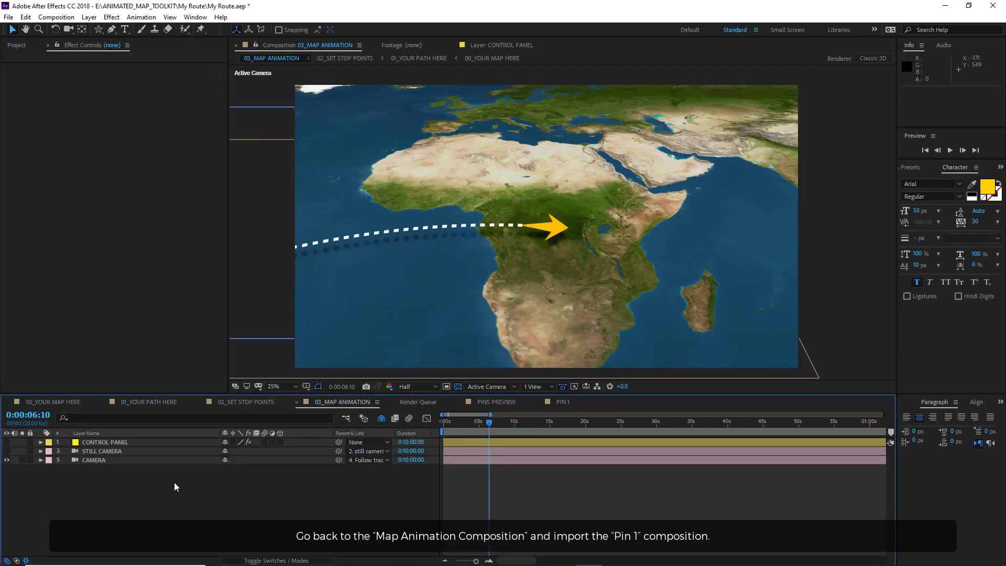
left_click(17, 45)
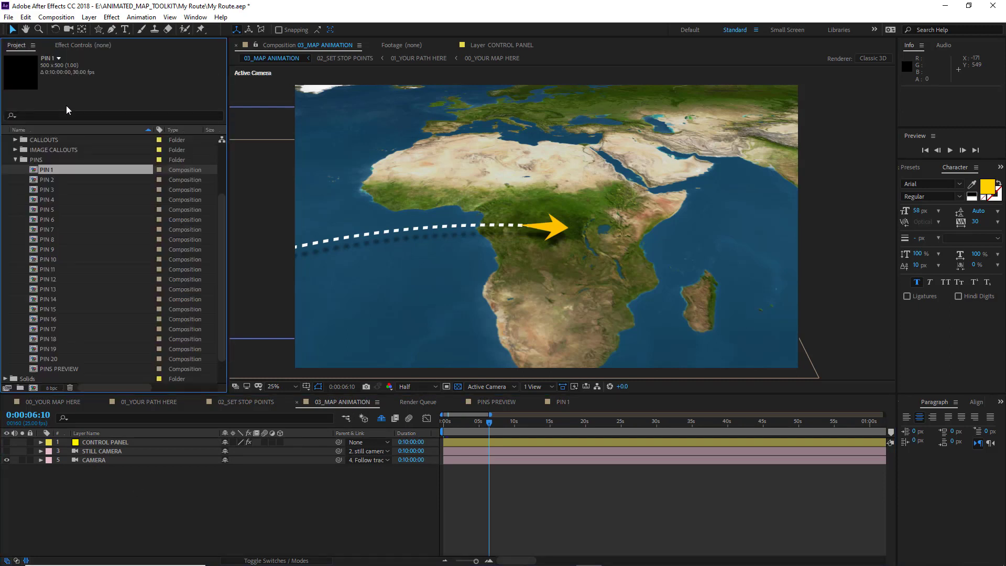
left_click_drag(50, 168, 106, 441)
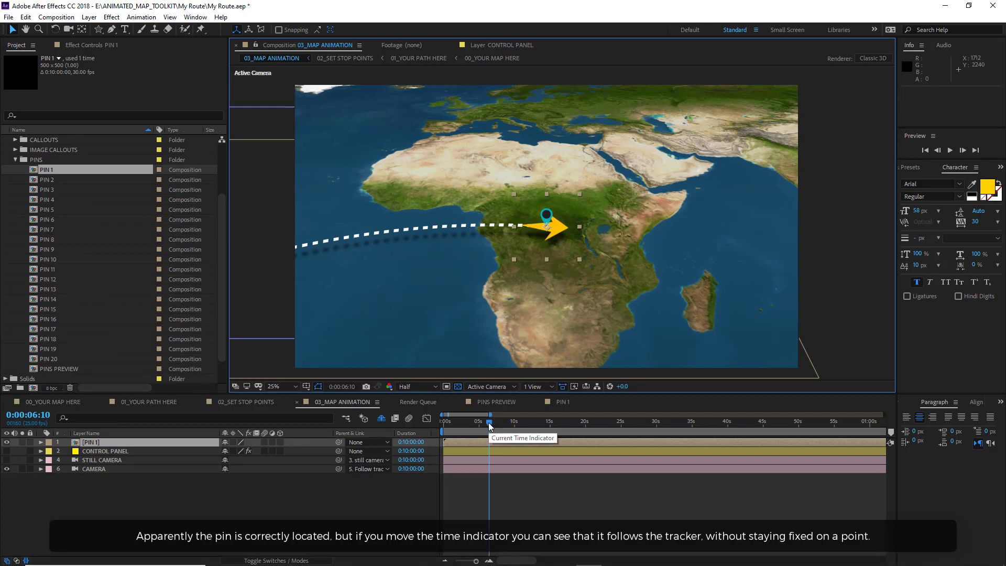
Move the current time to 0:00:04:14 and enable Show Route Information in the CONTROL PANEL layer's effect controls
mouse_move(490, 426)
left_mouse_down()
mouse_move(464, 429)
mouse_move(506, 426)
mouse_move(477, 427)
left_mouse_up()
left_click(116, 452)
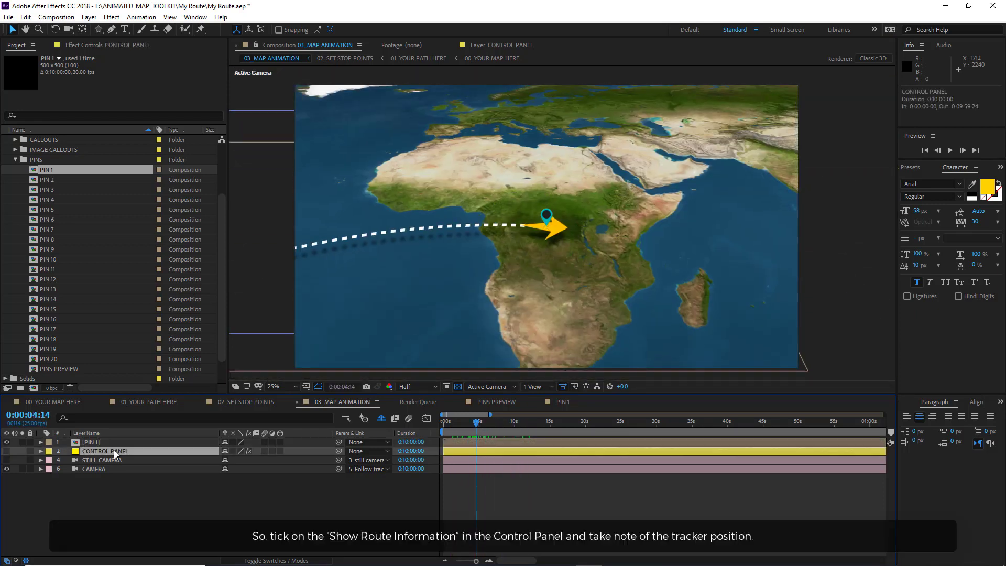
left_click(127, 46)
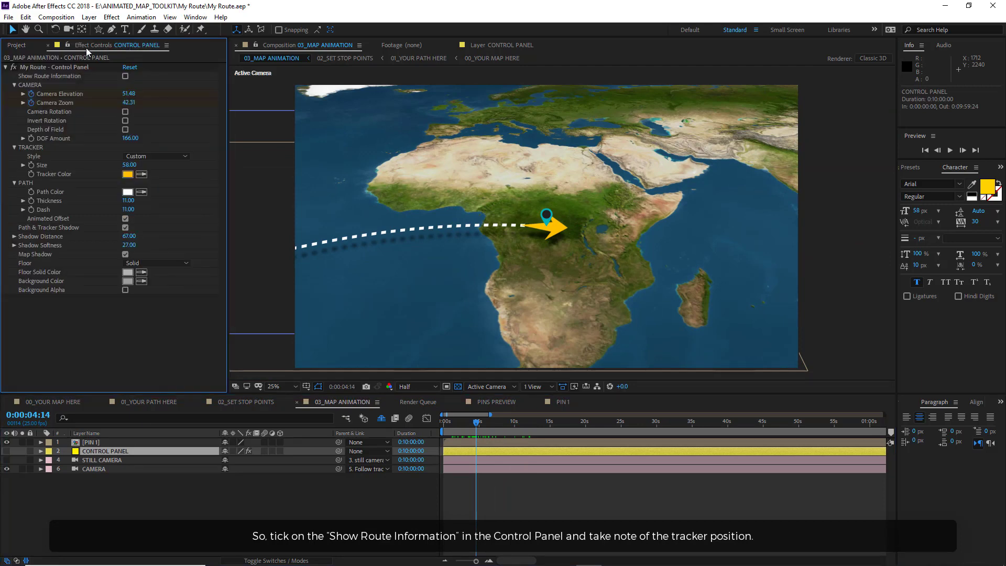
left_click(125, 77)
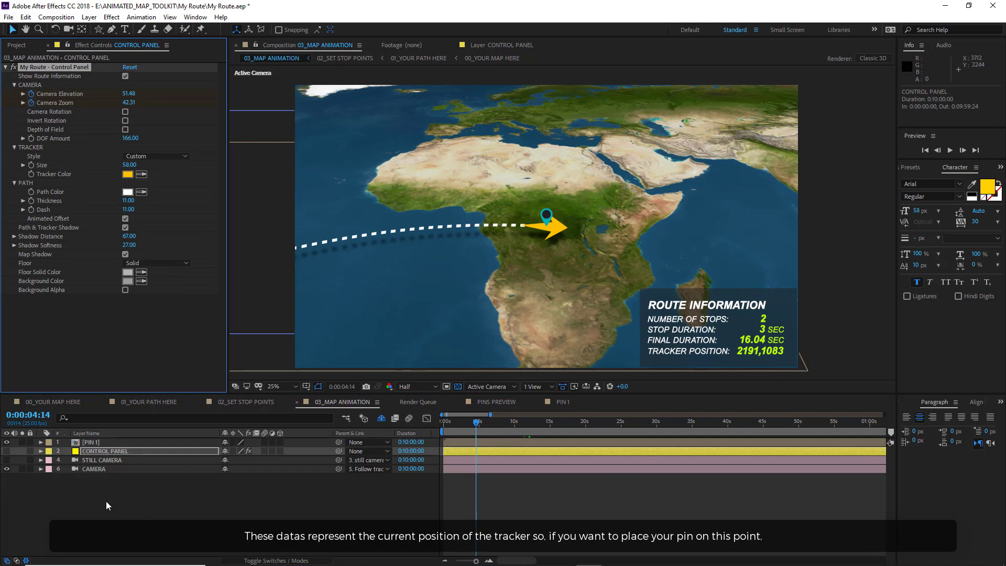
Expand the PIN 1 layer's Transform properties and set its Position to the tracker coordinates 2191, 1083
left_click(48, 442)
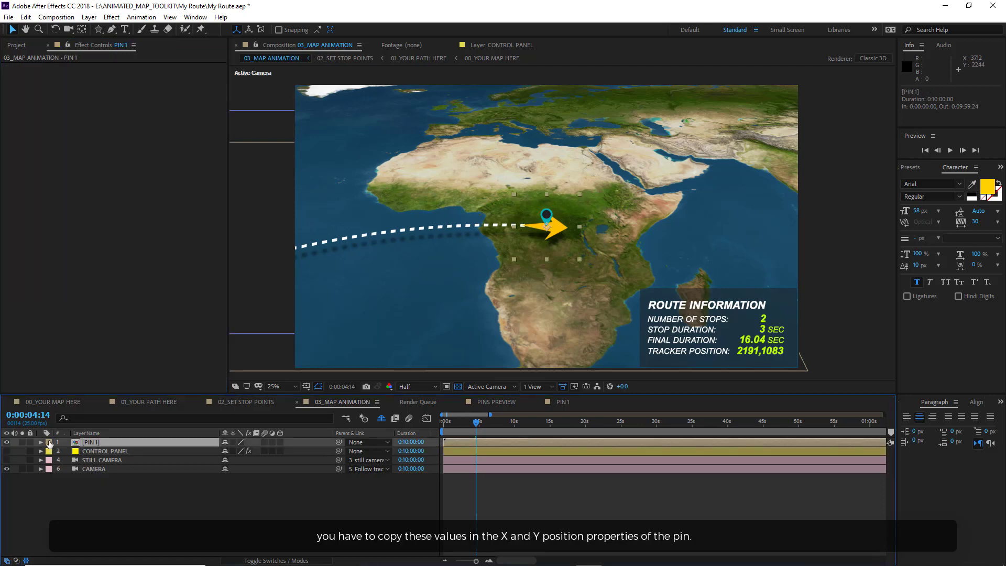
left_click(42, 441)
left_click(50, 451)
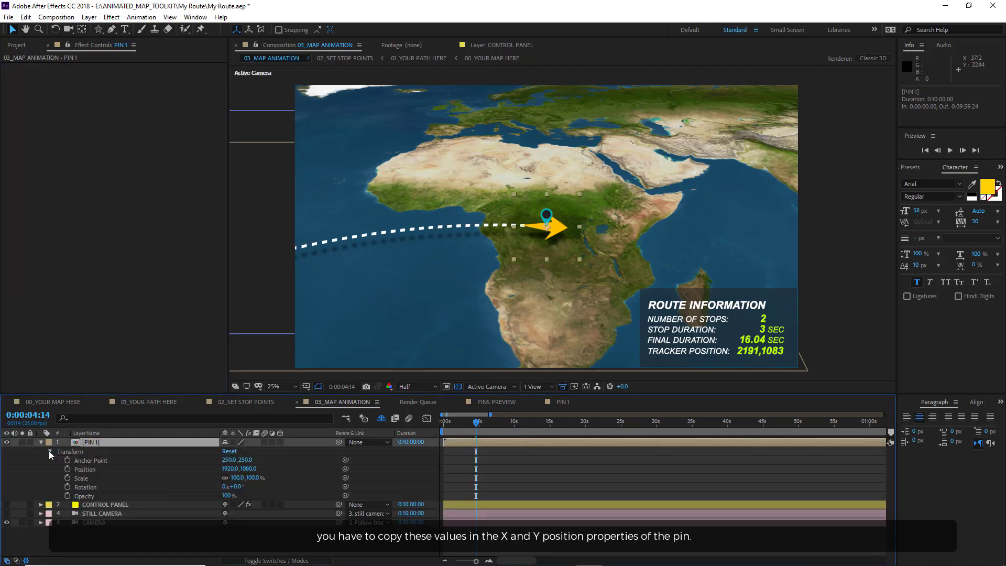
left_click(86, 469)
left_click(227, 469)
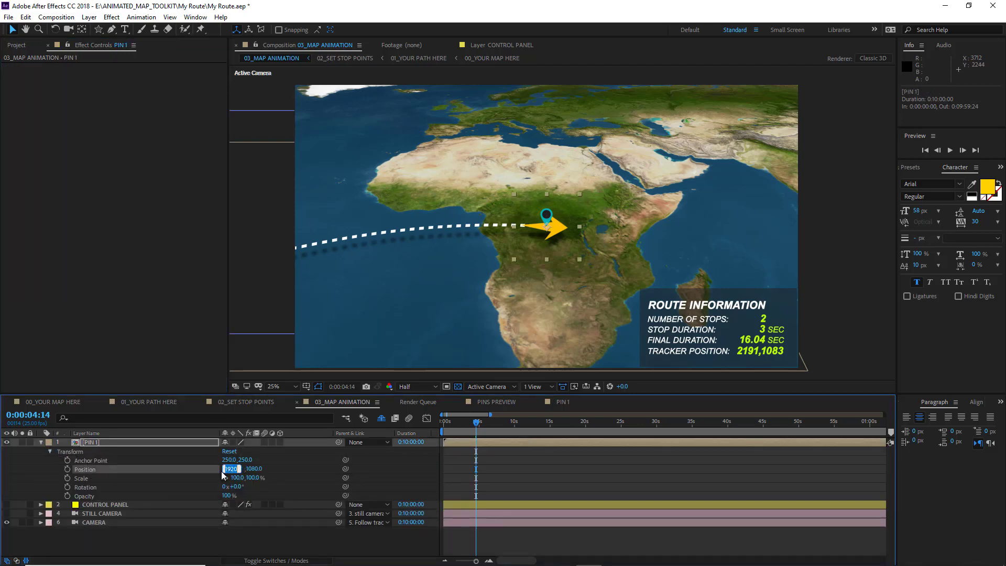
type("2191")
key("Tab")
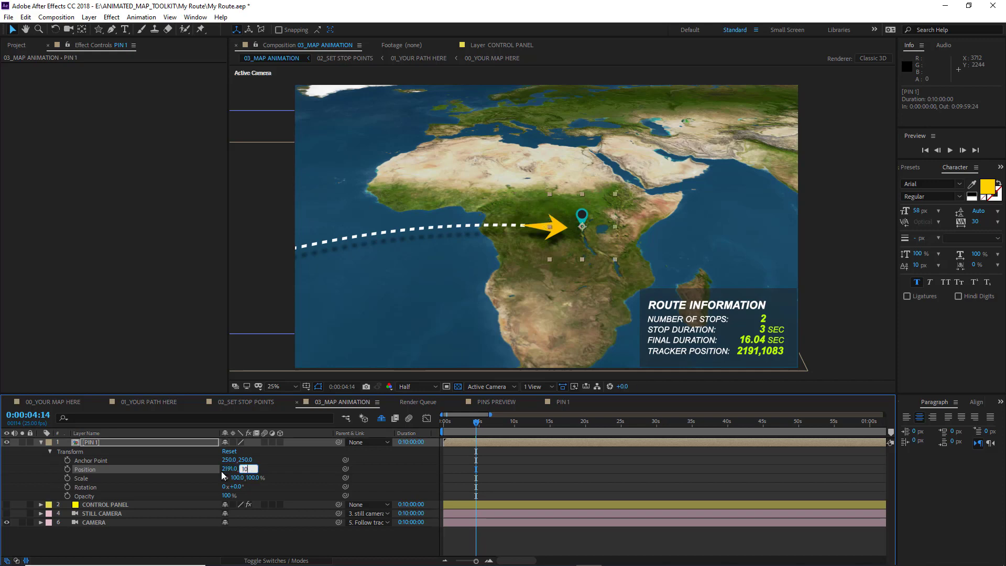
type("1083")
left_click(257, 542)
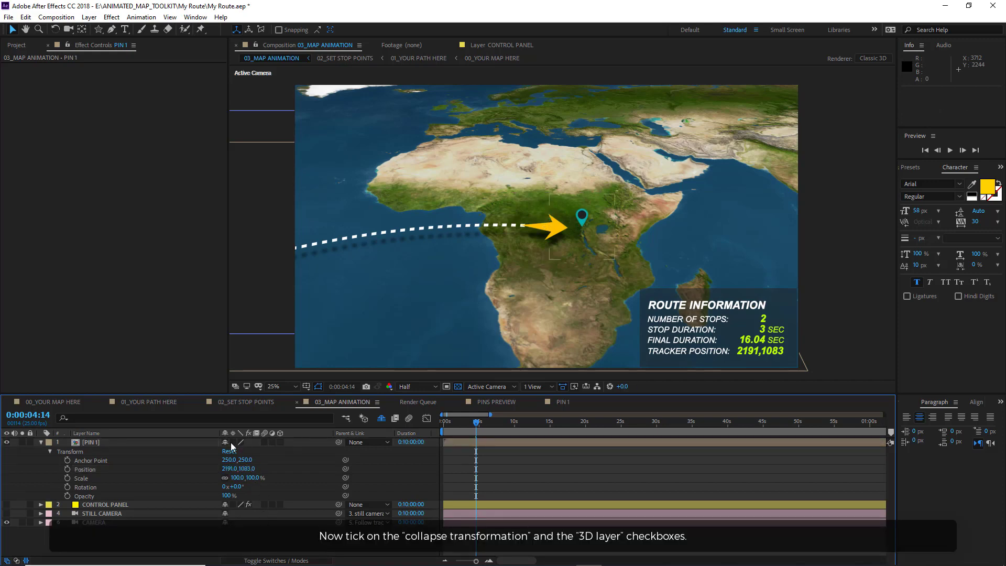
Collapse transformations on the PIN 1 layer, make it a 3D layer, and stand it upright with X Rotation 90°
left_click(232, 442)
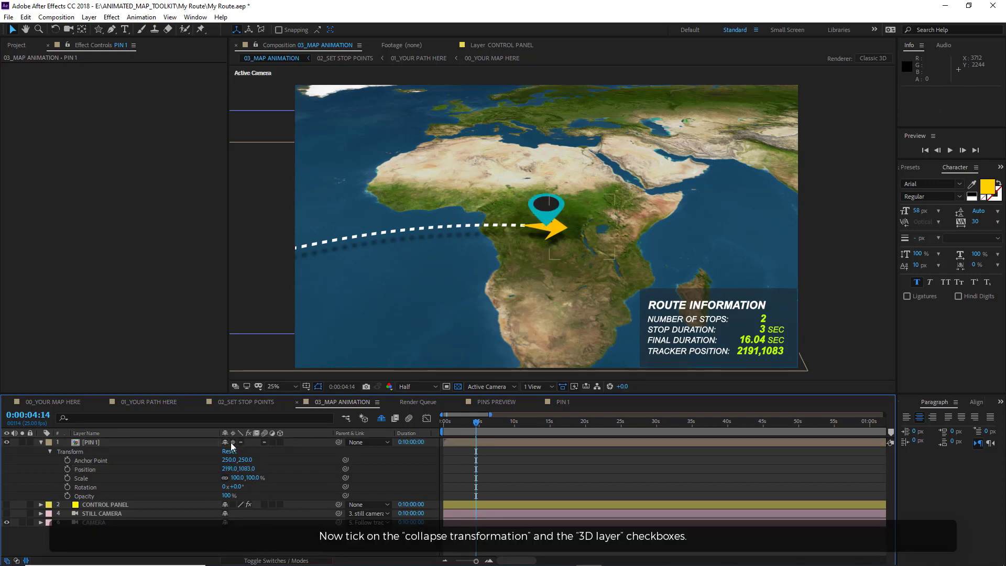
left_click(280, 443)
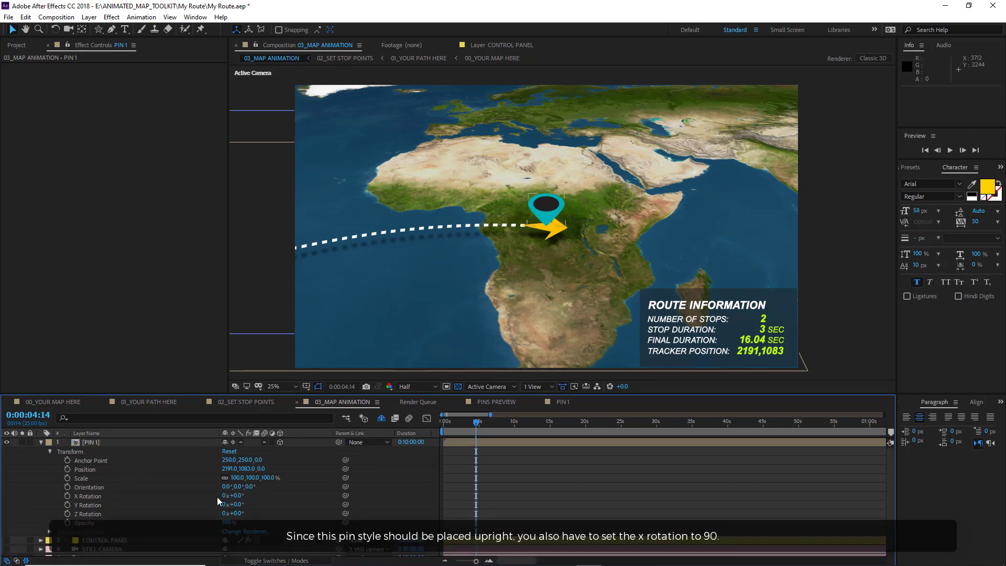
left_click(236, 495)
type("90")
key("Return")
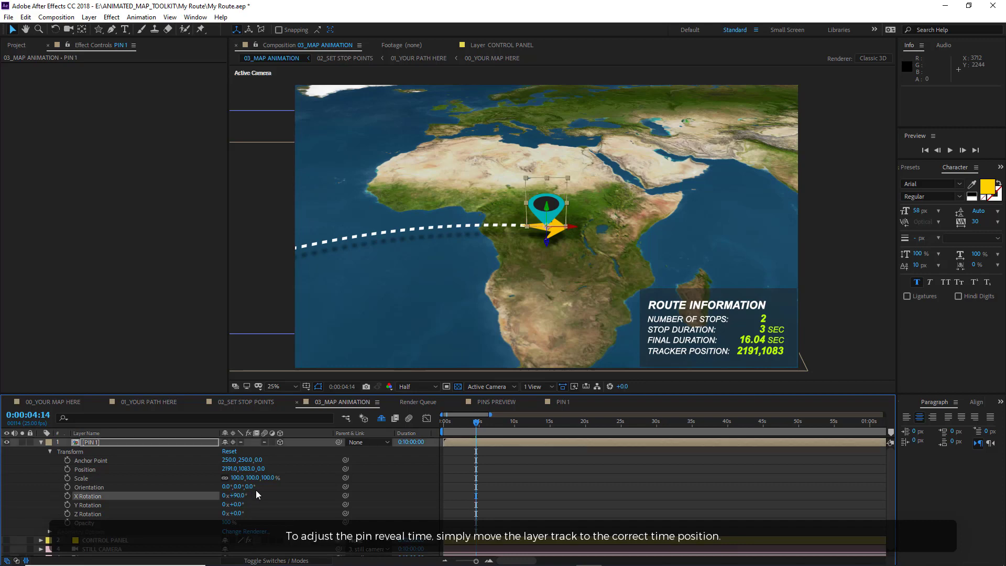
Shift the PIN 1 layer to start at 0:00:03:23 and move the current time to 0:00:06:10
left_click(517, 487)
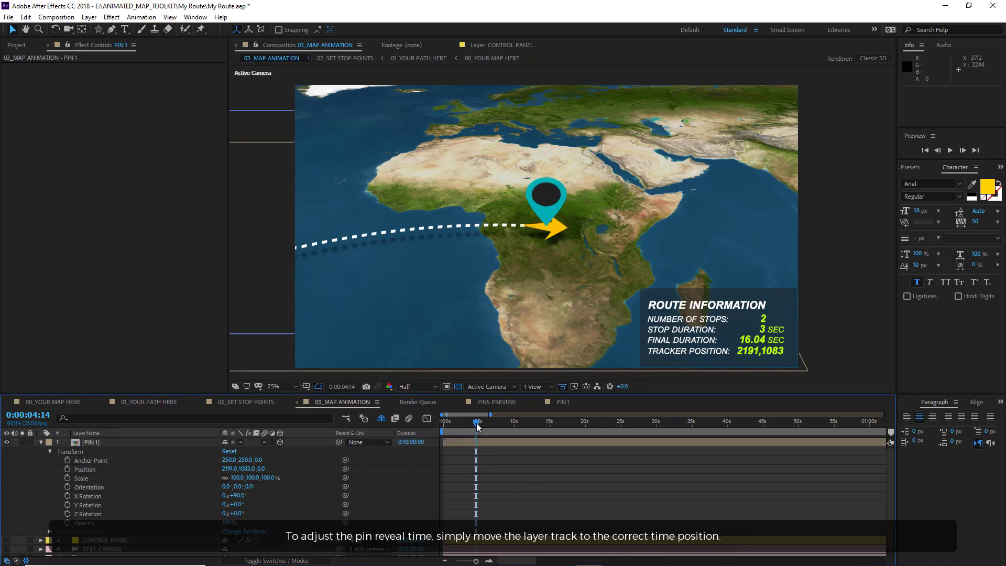
mouse_move(477, 426)
left_mouse_down()
mouse_move(448, 426)
mouse_move(514, 443)
mouse_move(469, 425)
mouse_move(490, 423)
left_mouse_up()
left_click(90, 443)
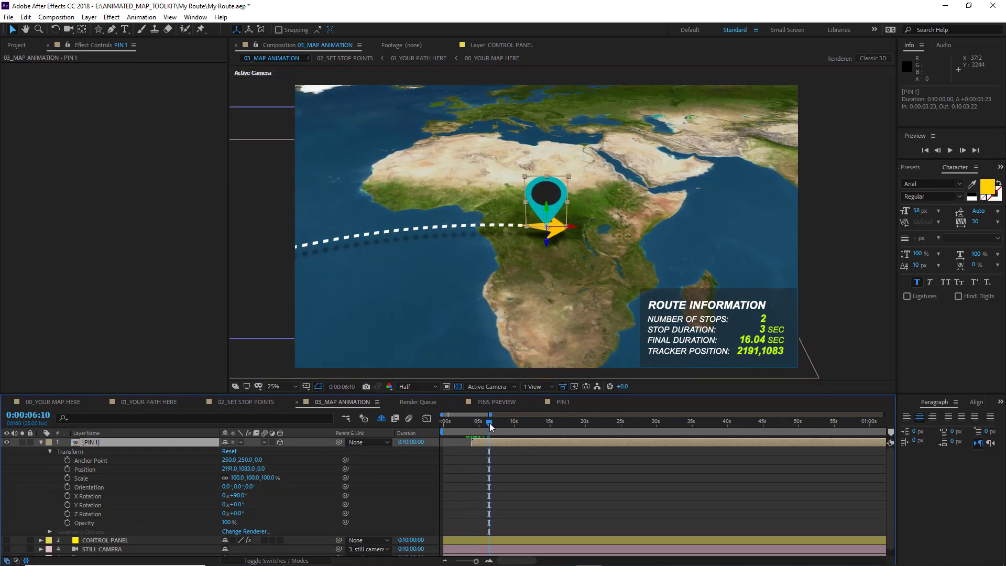
Reduce the pin's Scale to 67% and set its Y Rotation to 8°
left_click(84, 478)
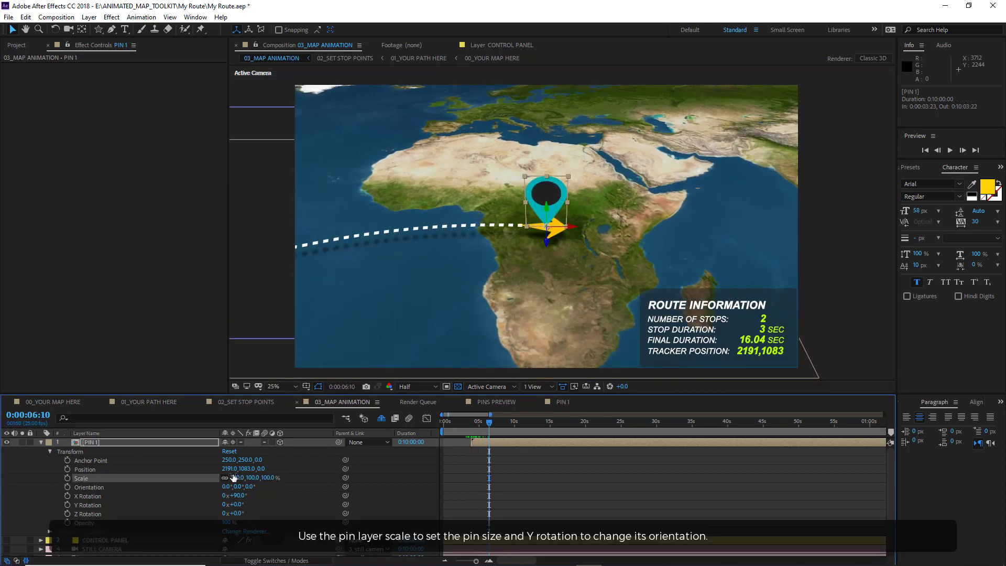
mouse_move(237, 479)
left_mouse_down()
mouse_move(221, 479)
mouse_move(236, 505)
mouse_move(220, 513)
mouse_move(243, 505)
left_mouse_up()
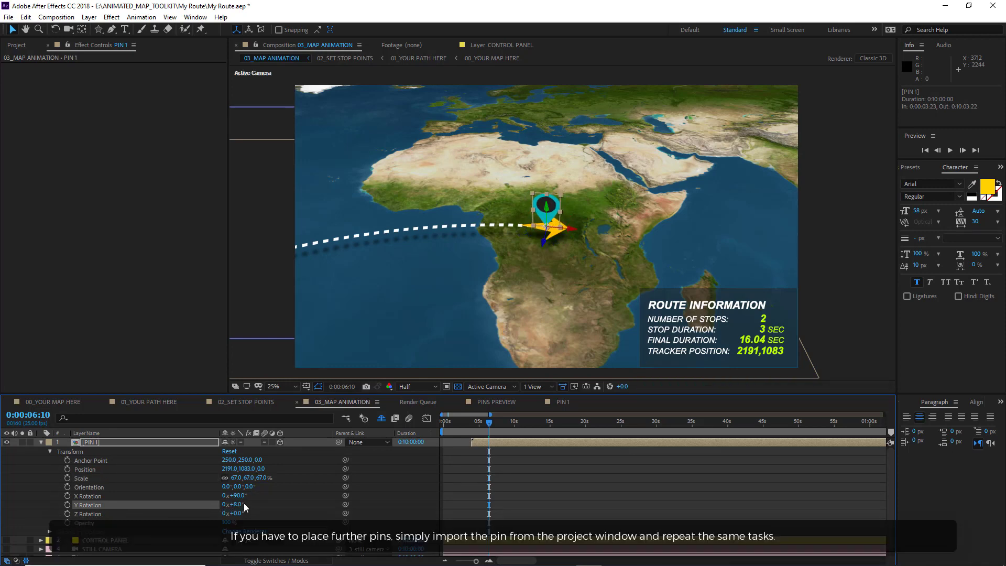
At 0:00:10:21, add a second PIN 1 layer on top and set its Position to 2097, 448
left_click_drag(489, 425, 520, 427)
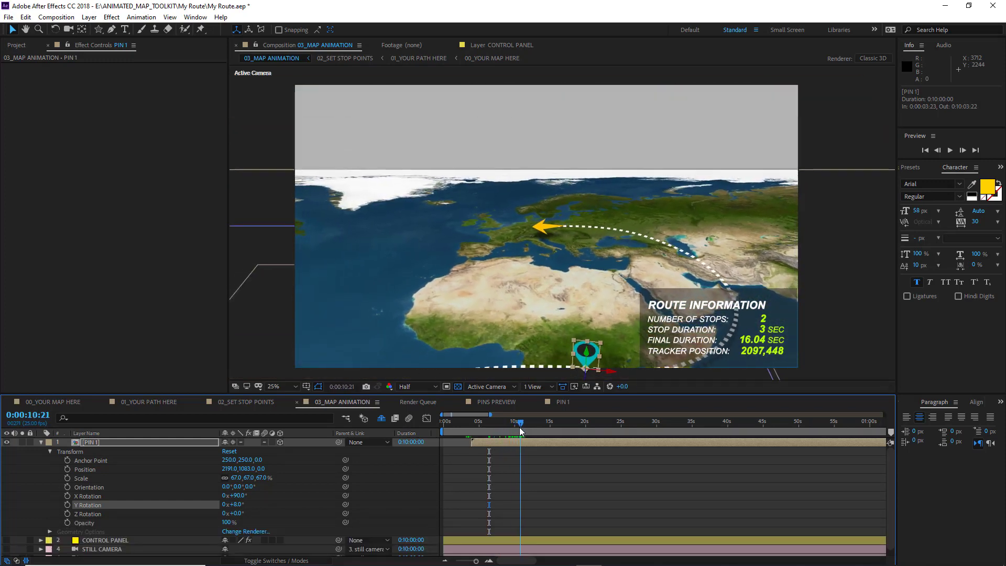
left_click(20, 47)
left_click_drag(47, 169, 91, 446)
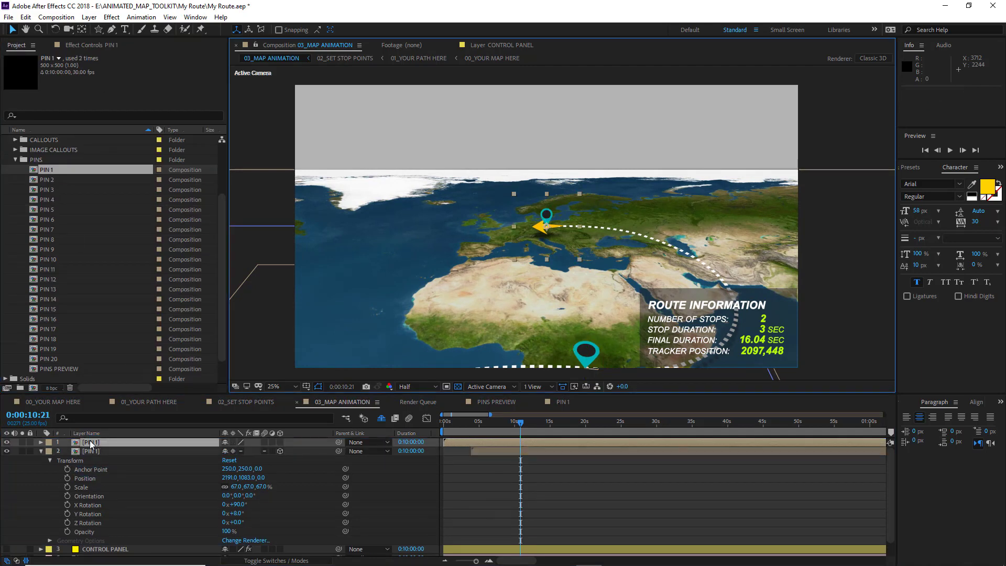
key("p")
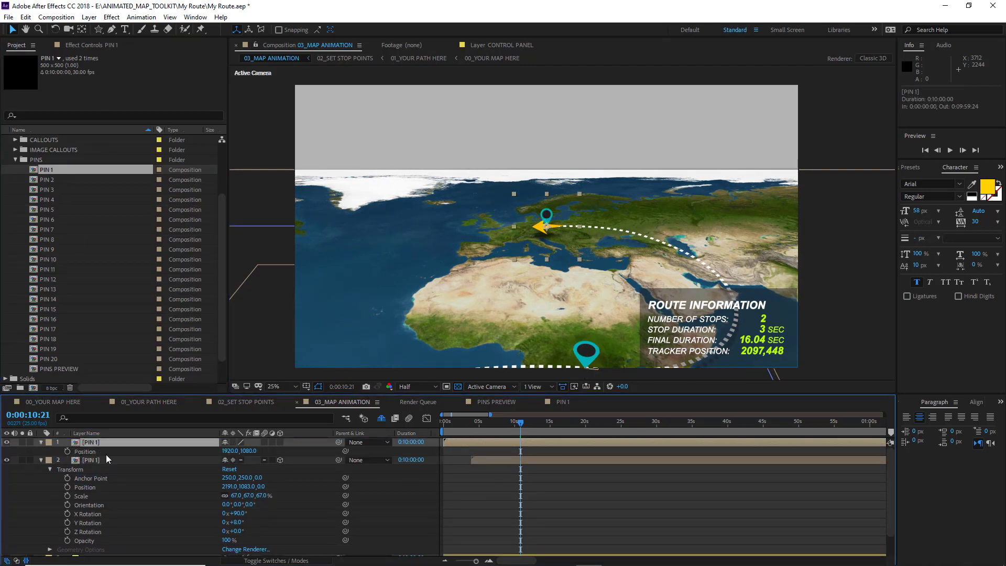
left_click(231, 451)
key("Tab")
key("Return")
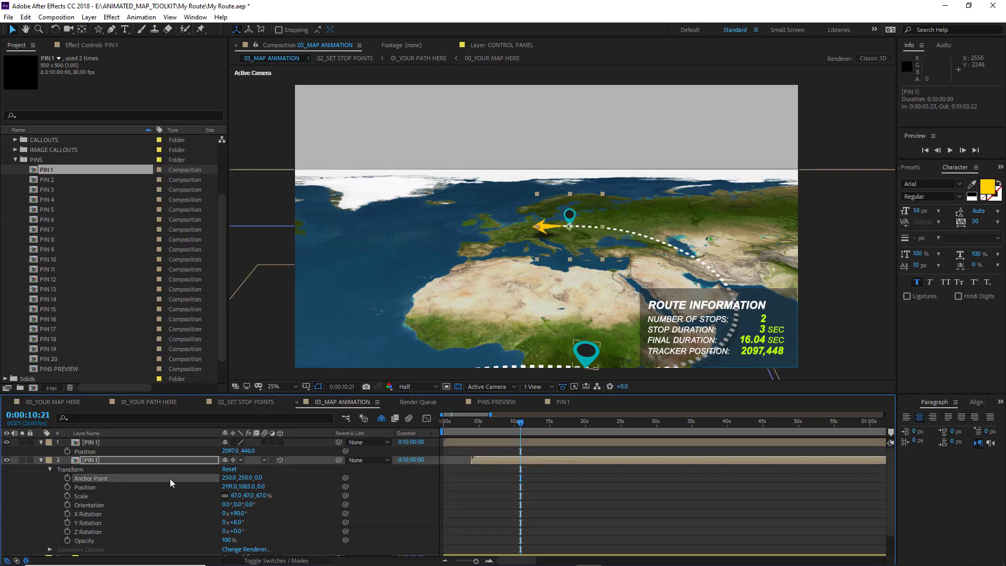
Collapse transformations on the second pin layer, make it 3D, and set its X Rotation to 90°
left_click(280, 442)
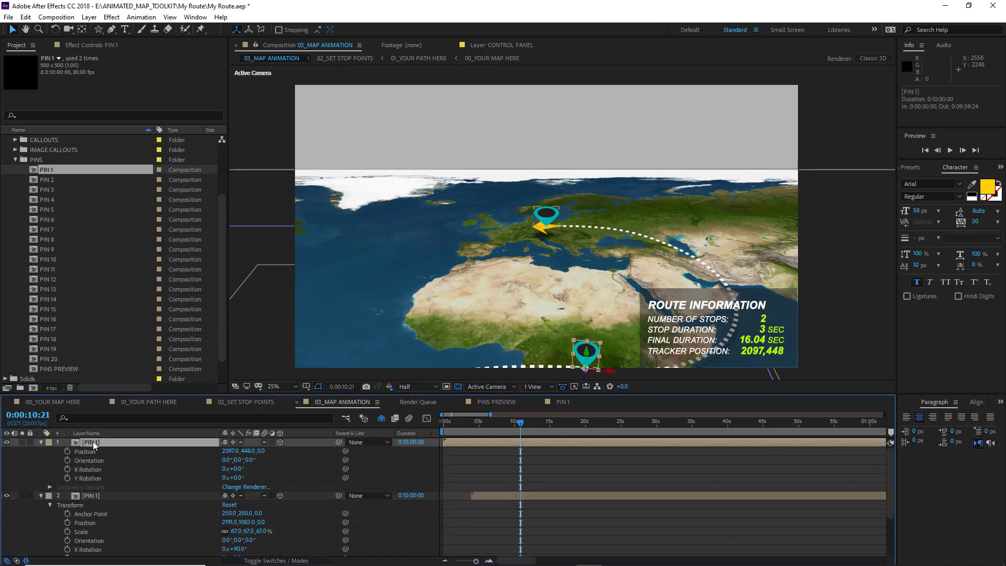
left_click(236, 469)
type("90")
key("Return")
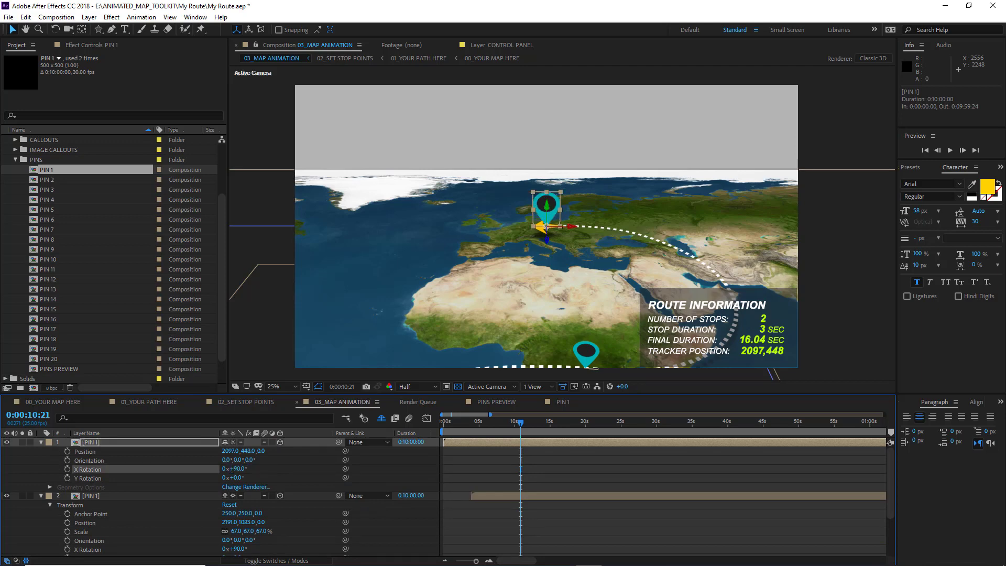
Start the second pin layer at 0:00:10:21, set its Scale to 67%, and scrub the timeline to check it
left_click(493, 441)
key("bracketleft")
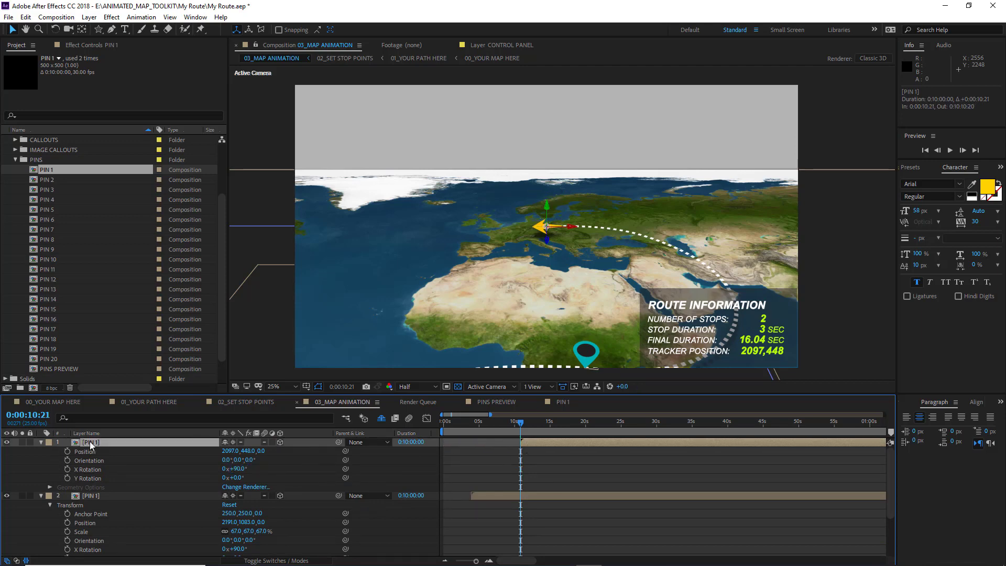
key("s")
left_click_drag(240, 452, 231, 452)
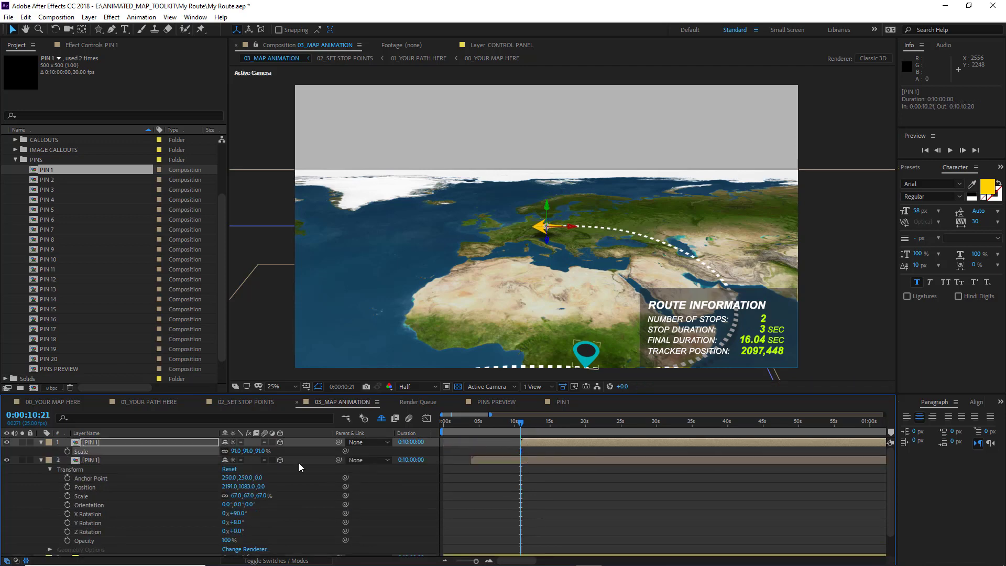
left_click_drag(520, 425, 530, 424)
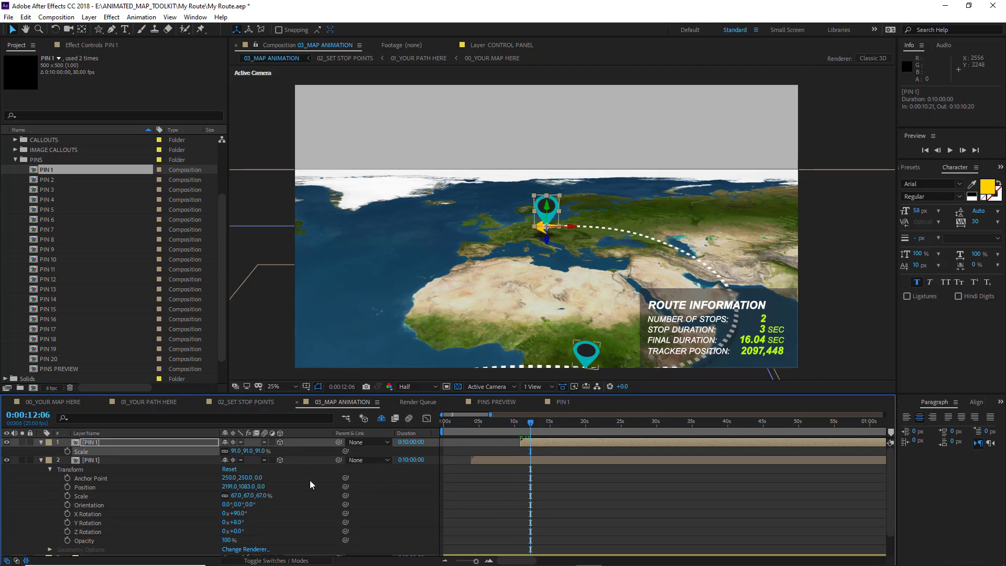
left_click(235, 452)
type("67")
key("Return")
left_click_drag(519, 426, 561, 424)
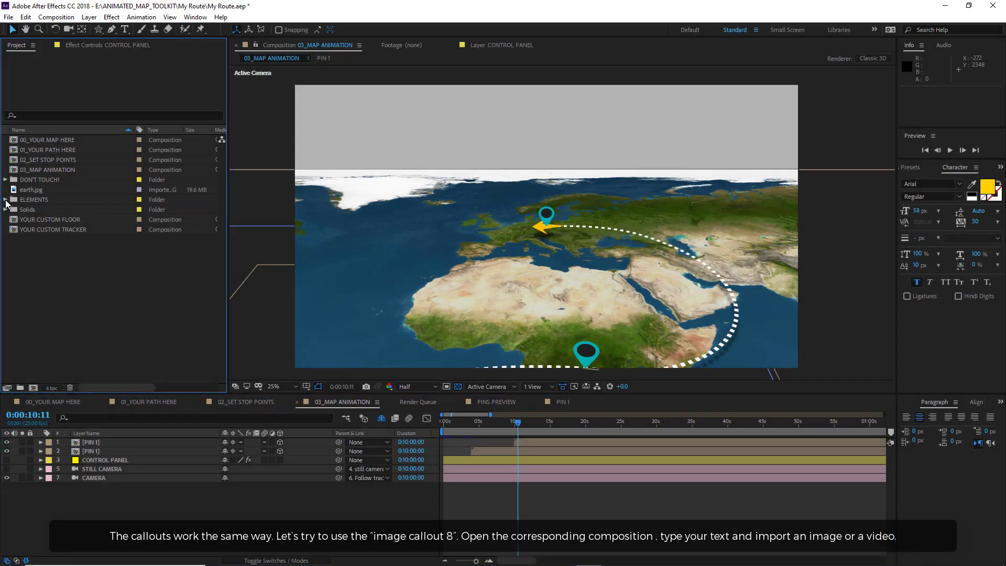
Open the Image Call-out 8 composition from the IMAGE CALLOUTS folder inside ELEMENTS
left_click(6, 200)
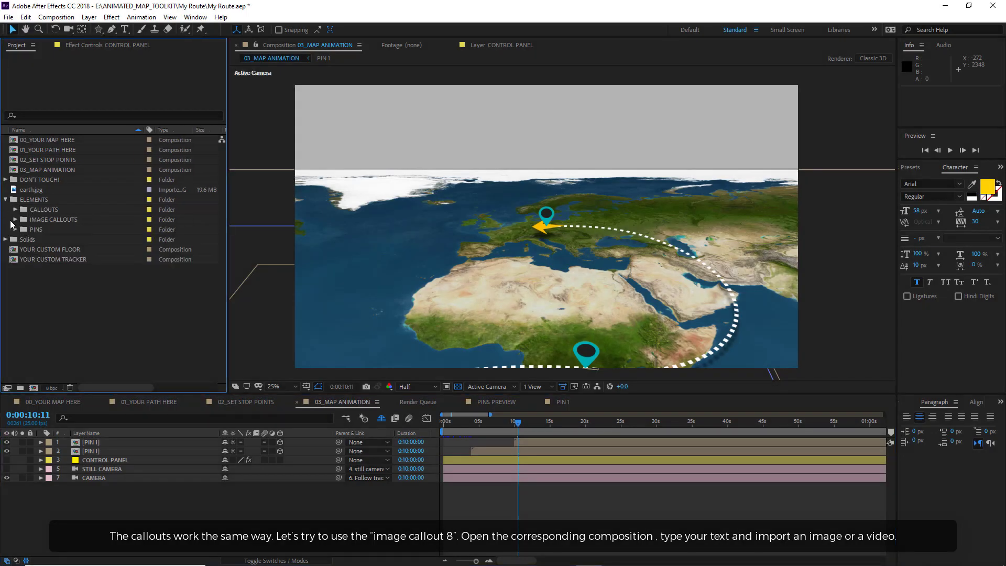
left_click(15, 220)
double_click(68, 300)
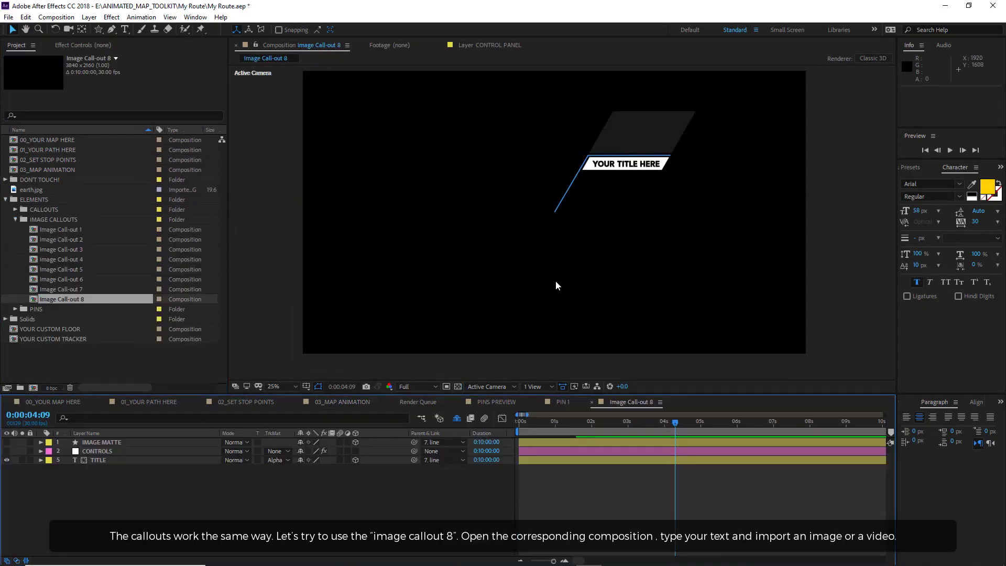
Import the city.mov video file into the project
left_click(8, 17)
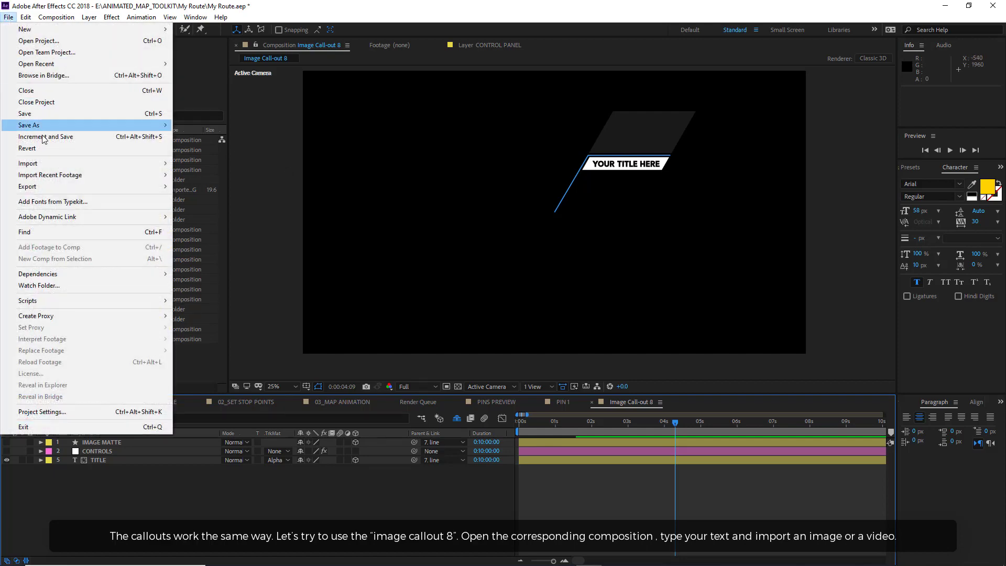
mouse_move(92, 166)
left_click(209, 165)
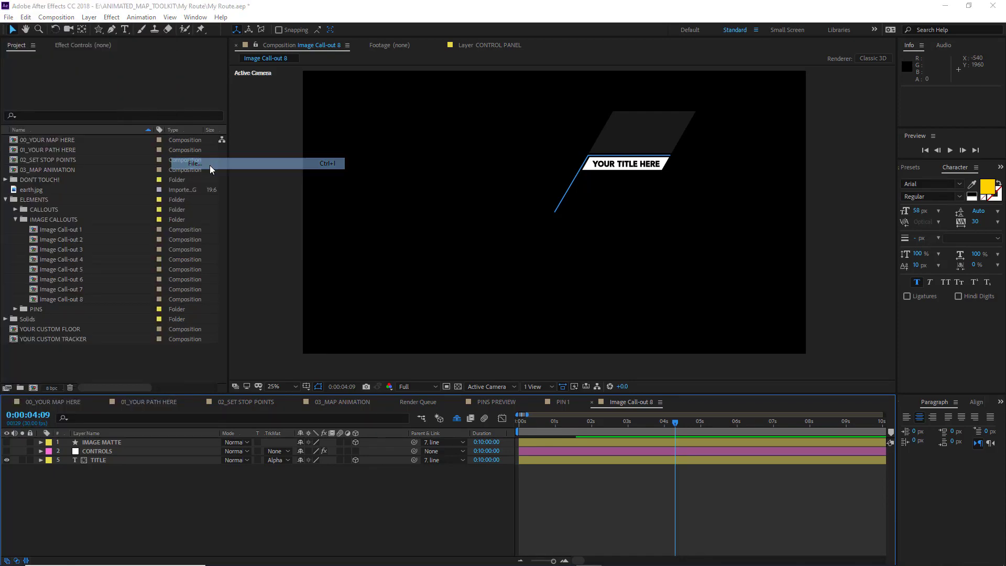
double_click(211, 94)
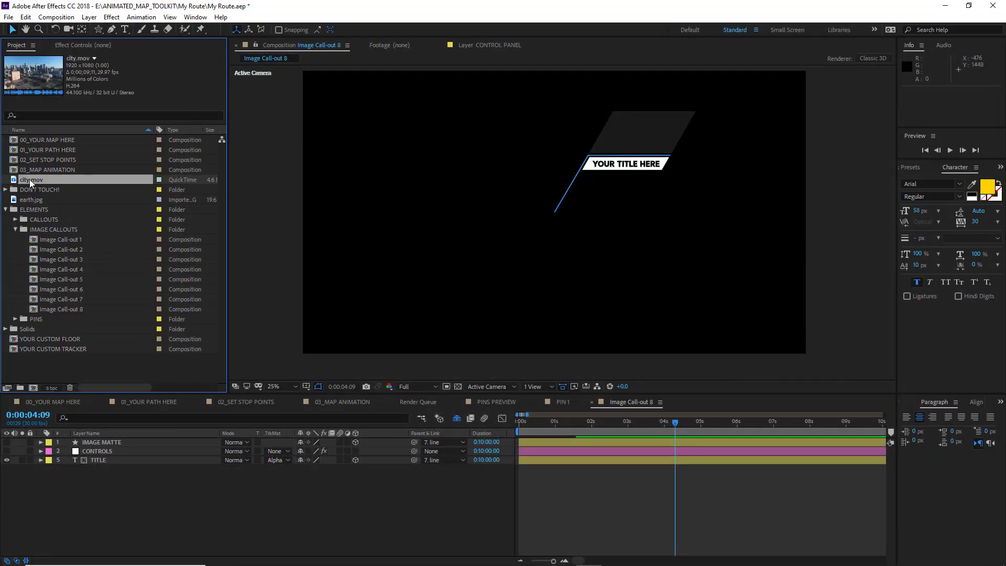
Add city.mov as the top layer of Image Call-out 8 and move it to cover the gray skewed rectangle
left_click_drag(30, 180, 200, 430)
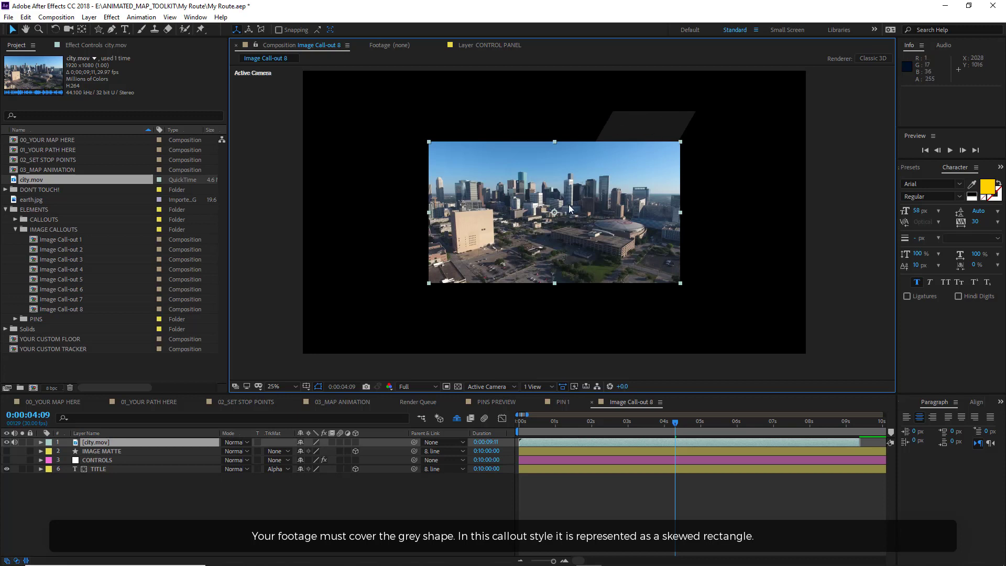
left_click_drag(568, 205, 649, 142)
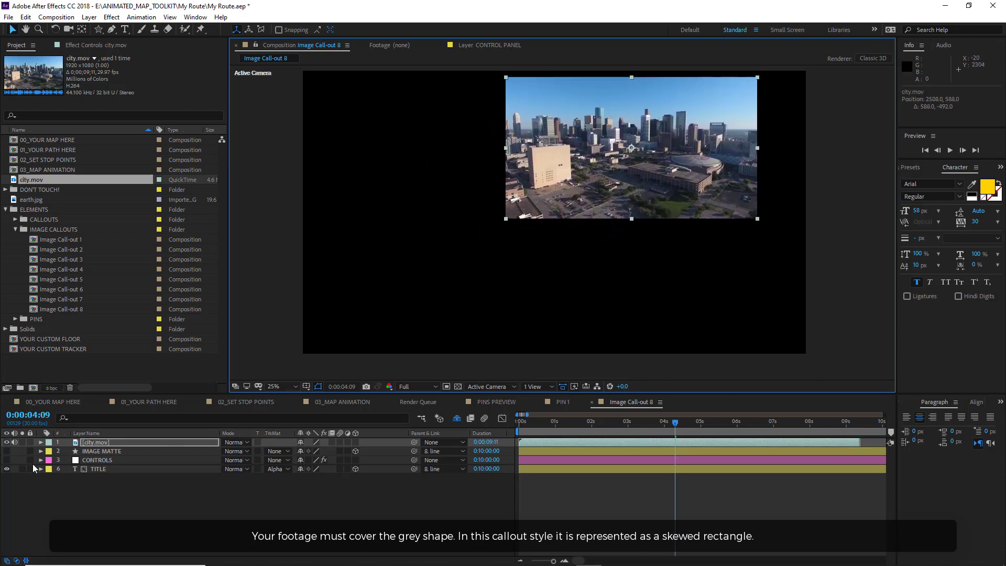
Scale the city.mov layer to 44% and reposition it so it covers the callout's skewed image area
key("s")
left_click_drag(313, 452, 287, 452)
mouse_move(650, 152)
left_mouse_down()
mouse_move(664, 143)
mouse_move(658, 137)
left_mouse_up()
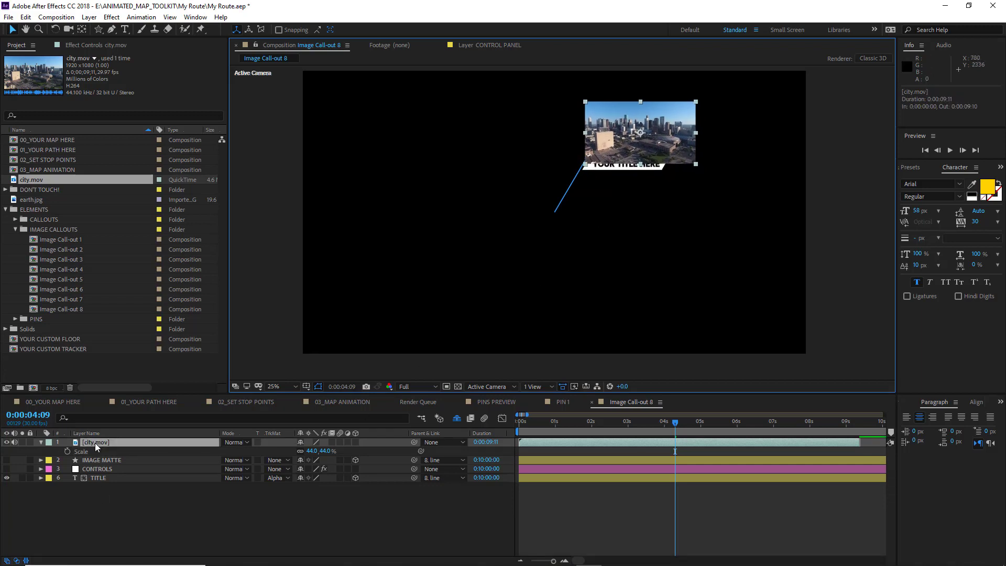
Place city.mov directly below IMAGE MATTE, make it a 3D layer, and set its track matte to Alpha Matte "IMAGE MATTE"
left_click_drag(95, 442, 112, 463)
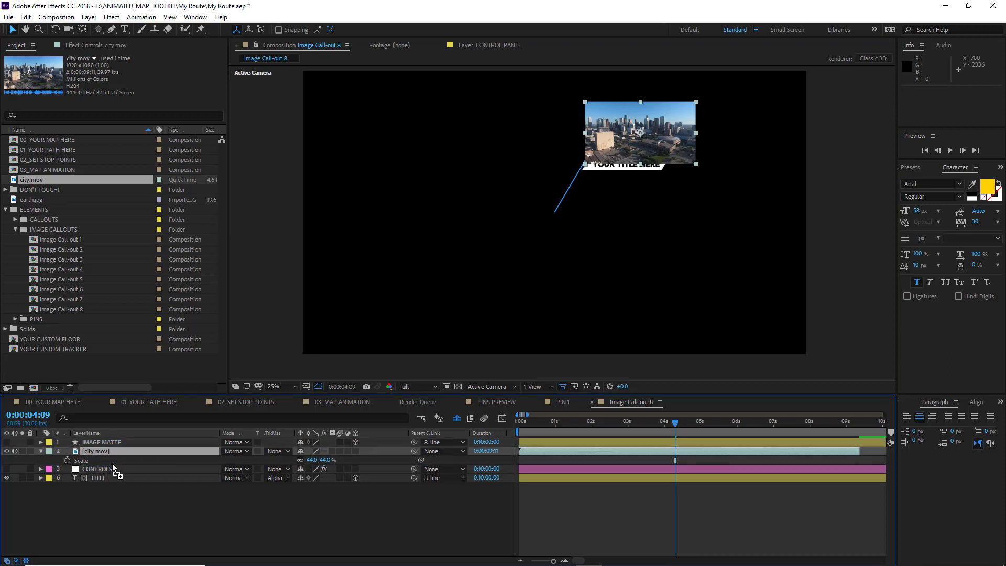
left_click(357, 450)
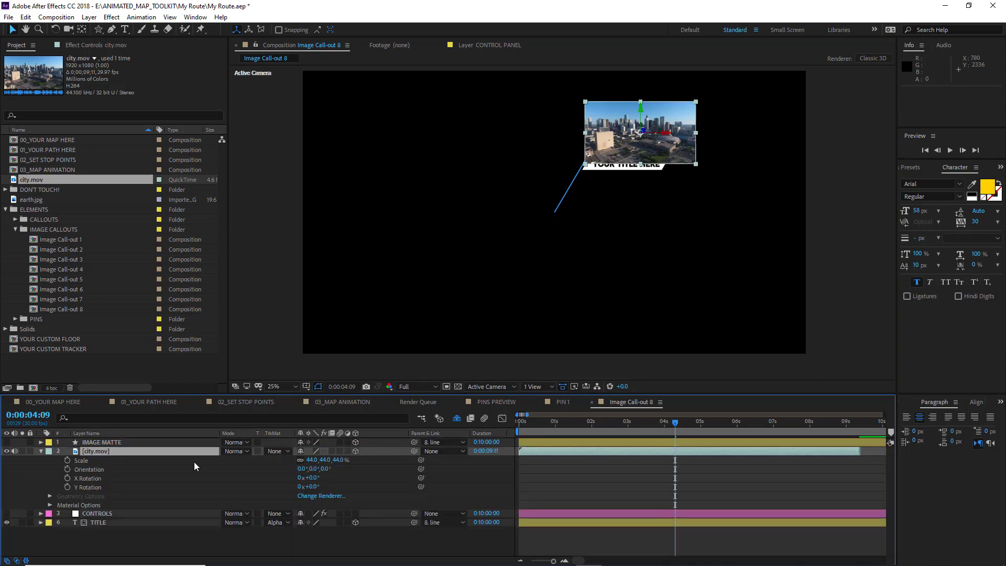
left_click(276, 451)
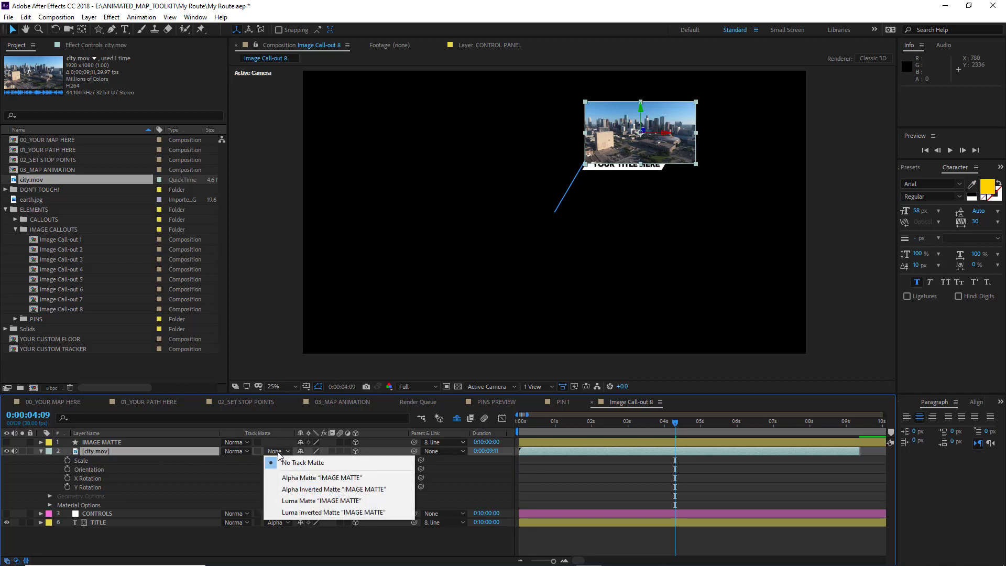
left_click(319, 478)
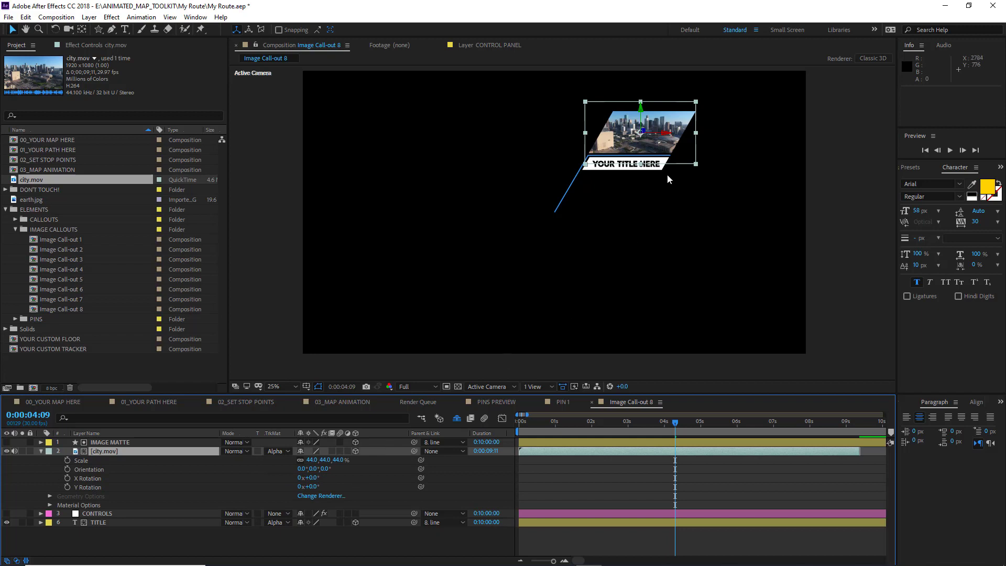
Nudge the city.mov footage slightly so it fills the skewed matte shape above the callout title
scroll(668, 175, "up", 1)
left_click_drag(697, 138, 554, 260)
mouse_move(608, 147)
left_mouse_down()
mouse_move(617, 143)
mouse_move(609, 145)
left_mouse_up()
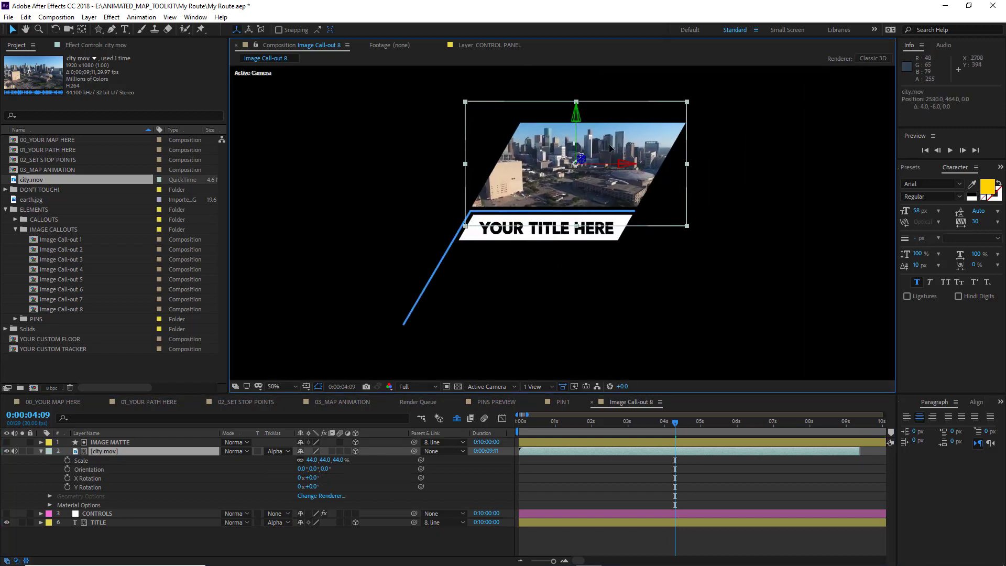
Change COLOR 2 on the callout's CONTROLS layer to pink and scrub the timeline to about 0:00:04:26
left_click(173, 535)
left_click(104, 515)
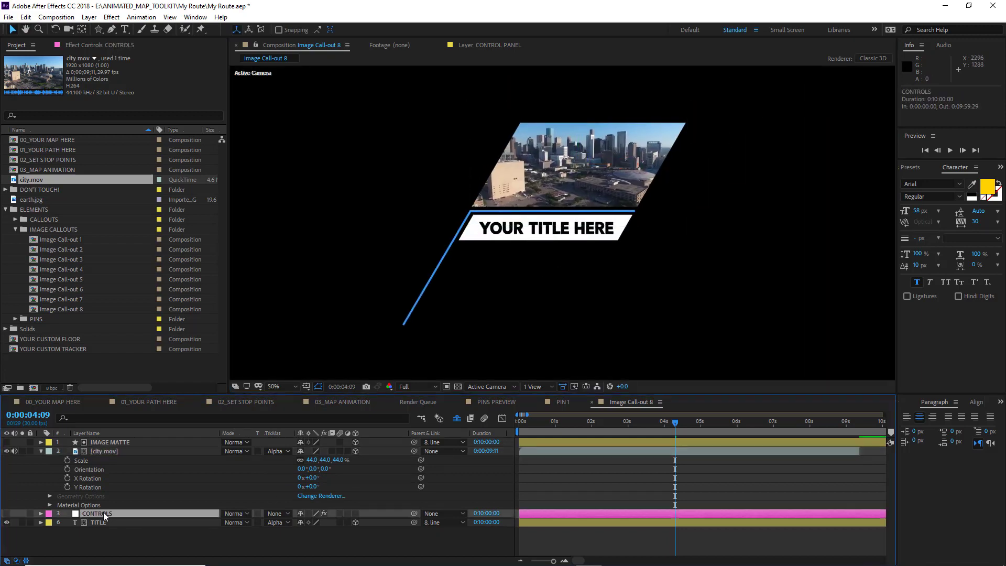
left_click(104, 47)
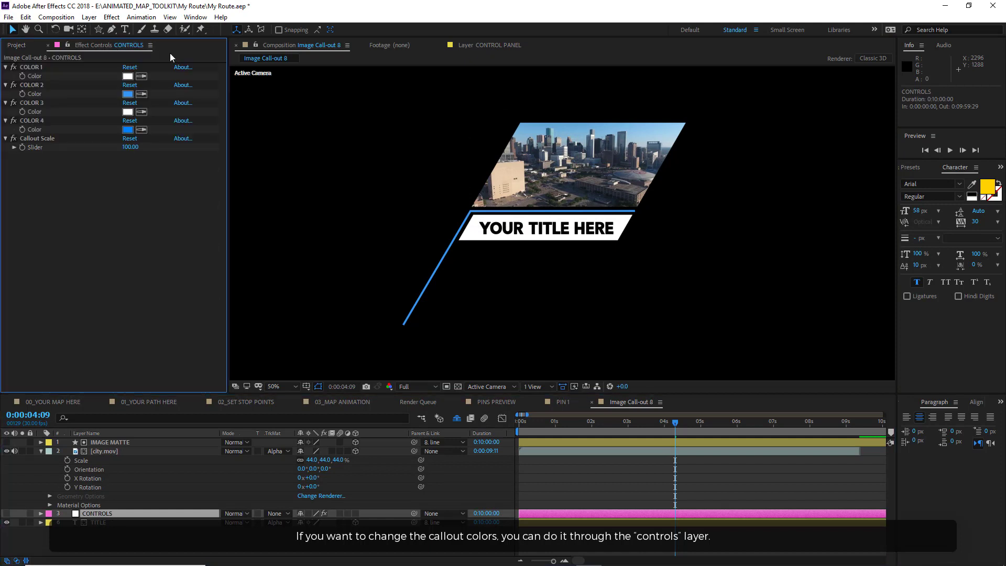
left_click(127, 94)
left_click_drag(512, 346, 511, 300)
left_click(592, 297)
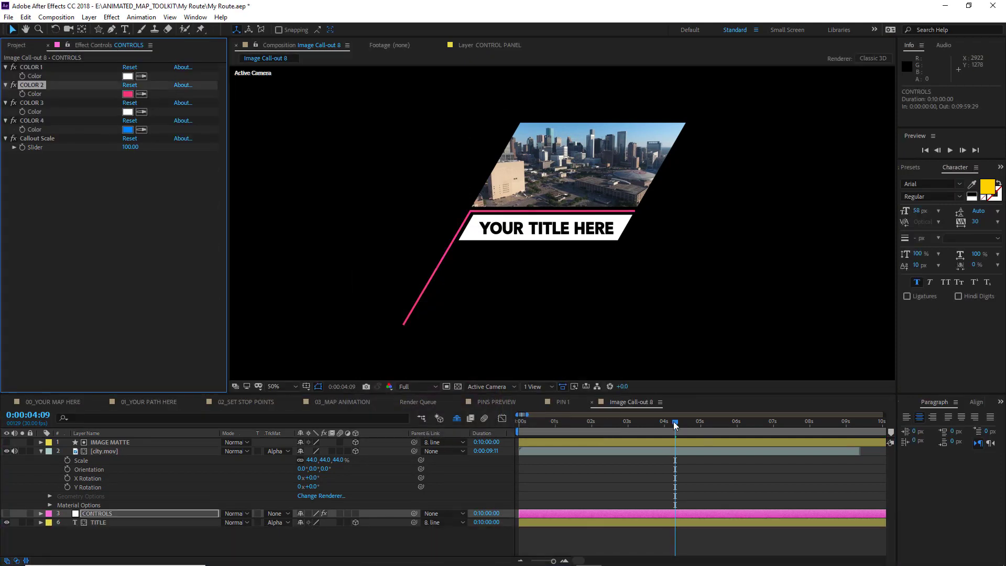
left_click_drag(675, 425, 697, 427)
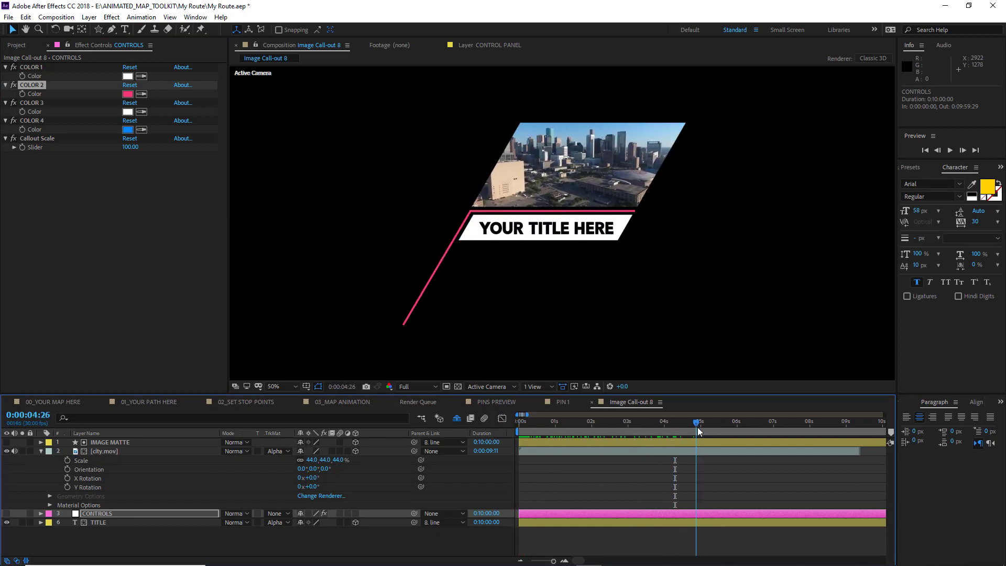
Add Image Call-out 8 as the top layer of 03_MAP ANIMATION and start it at 0:00:11:09
left_click(352, 400)
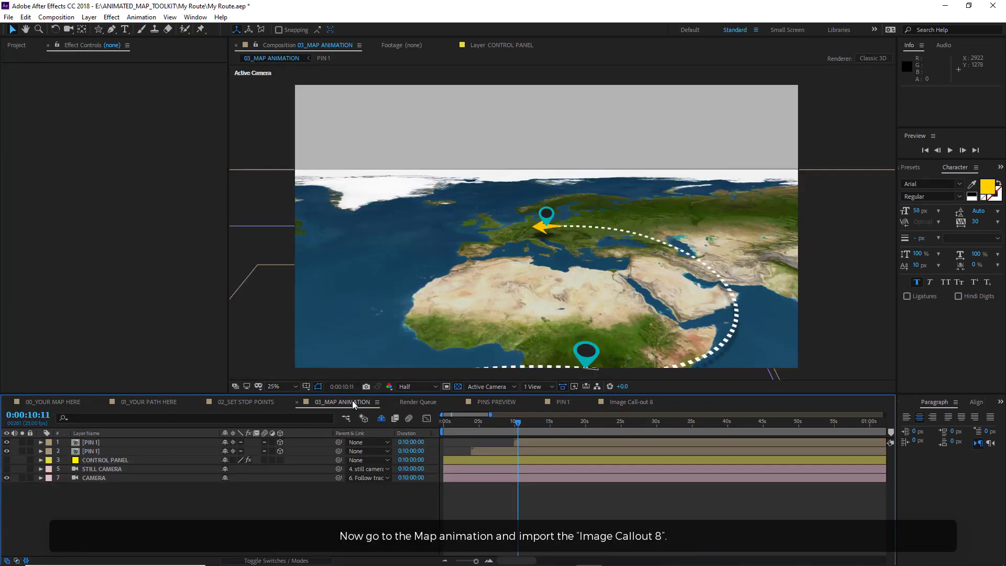
left_click(16, 46)
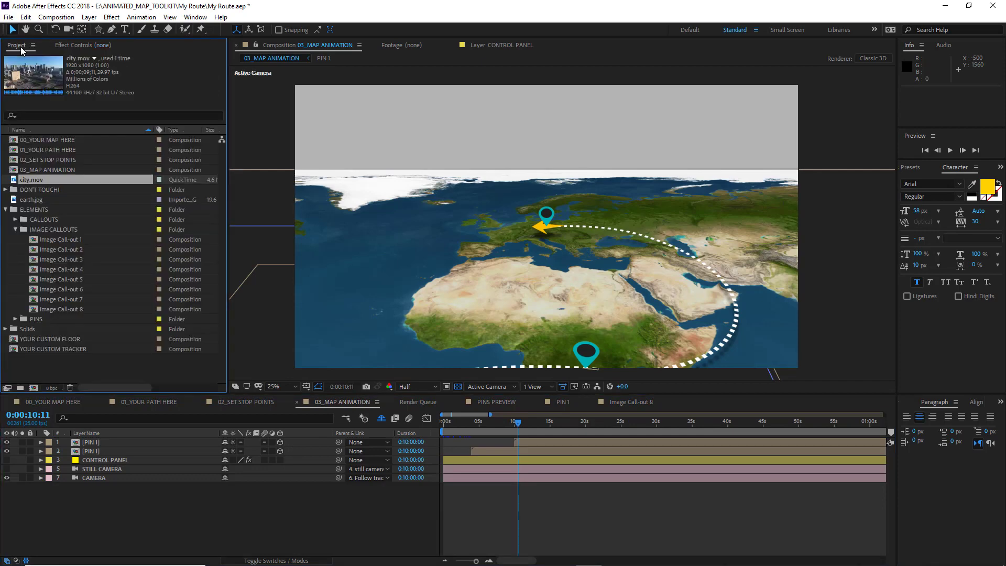
left_click_drag(74, 309, 119, 441)
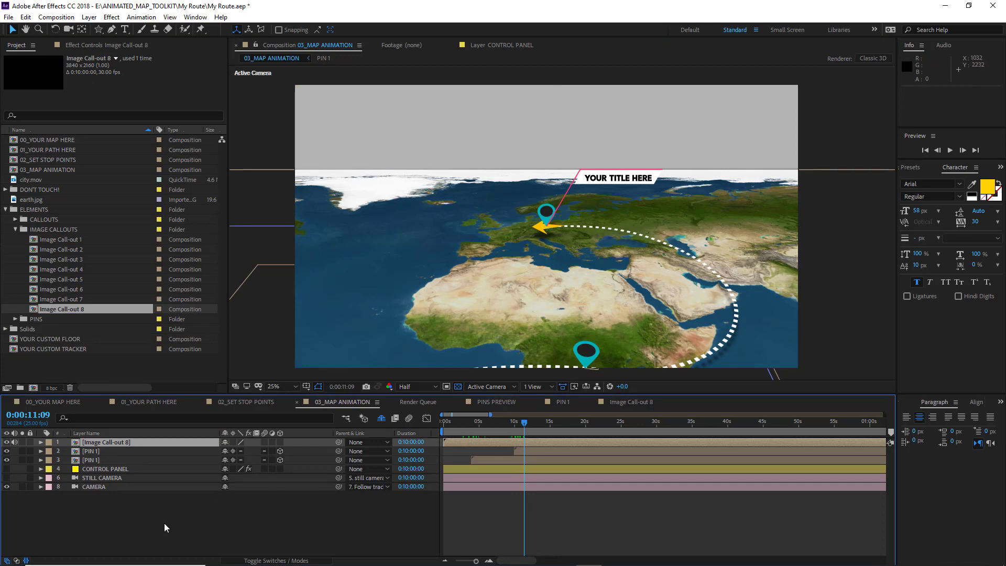
left_click_drag(448, 440, 530, 441)
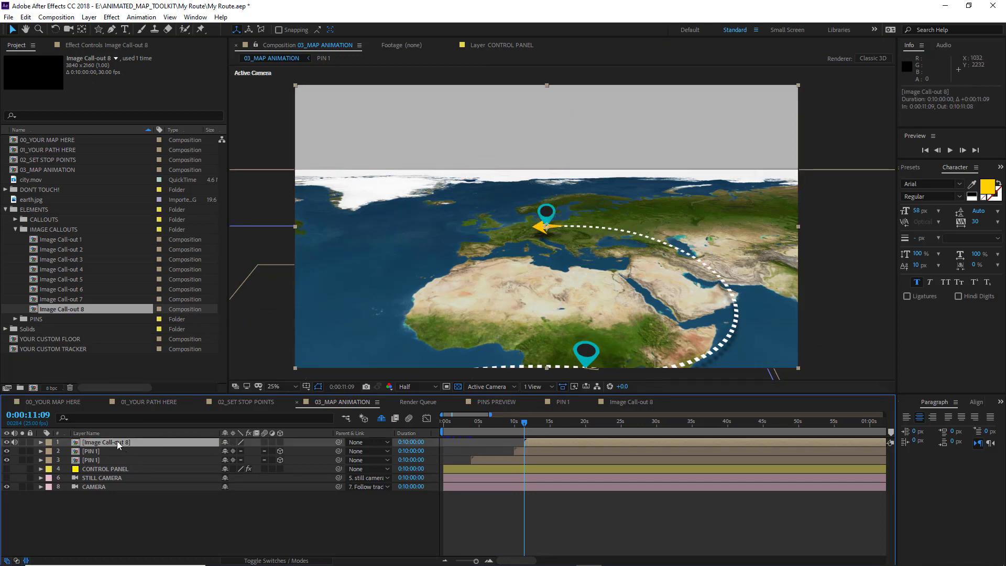
Turn on Show Route Information in CONTROL PANEL and set Image Call-out 8's Position to the tracker coordinates 2097, 448
key("p")
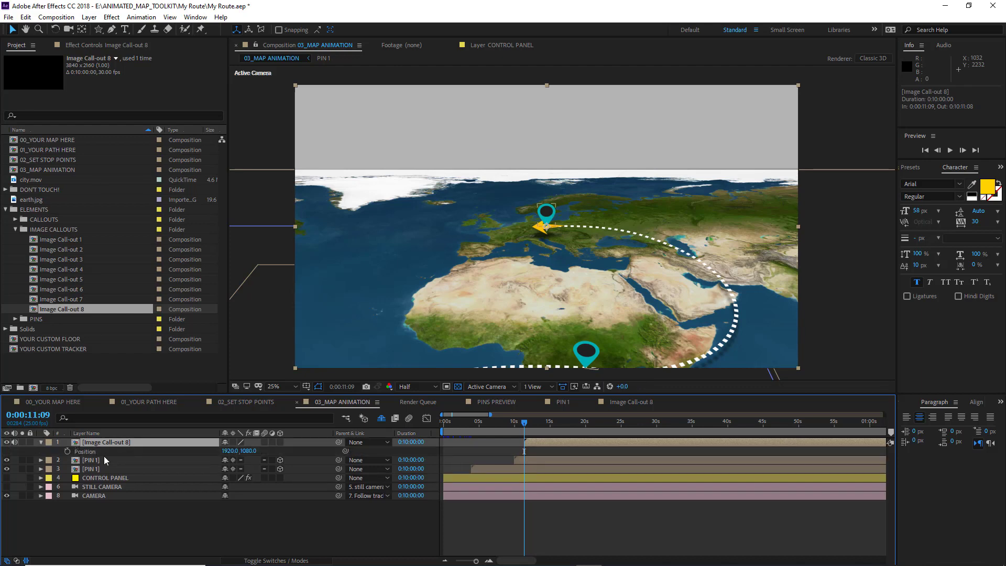
left_click(102, 479)
left_click(94, 45)
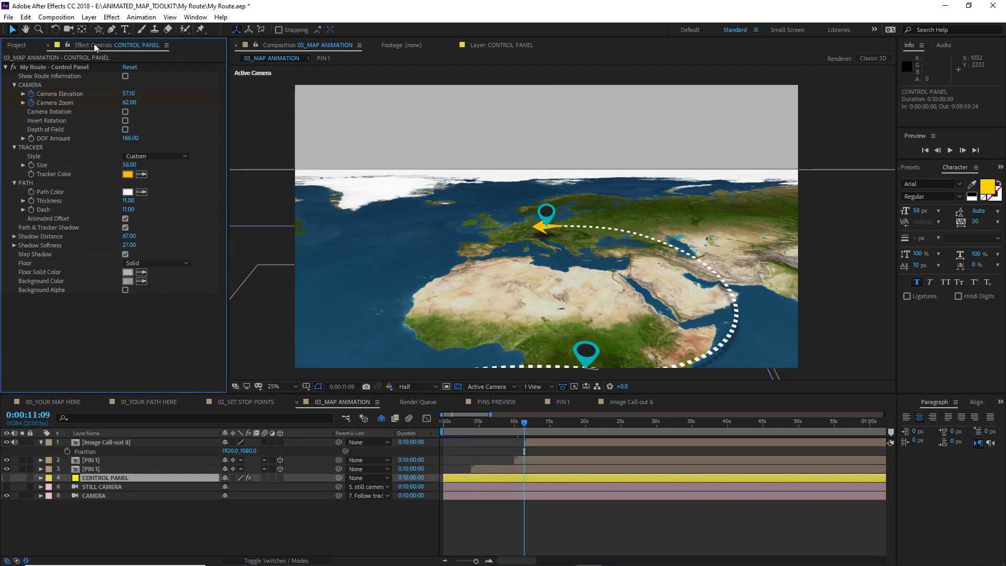
left_click(126, 76)
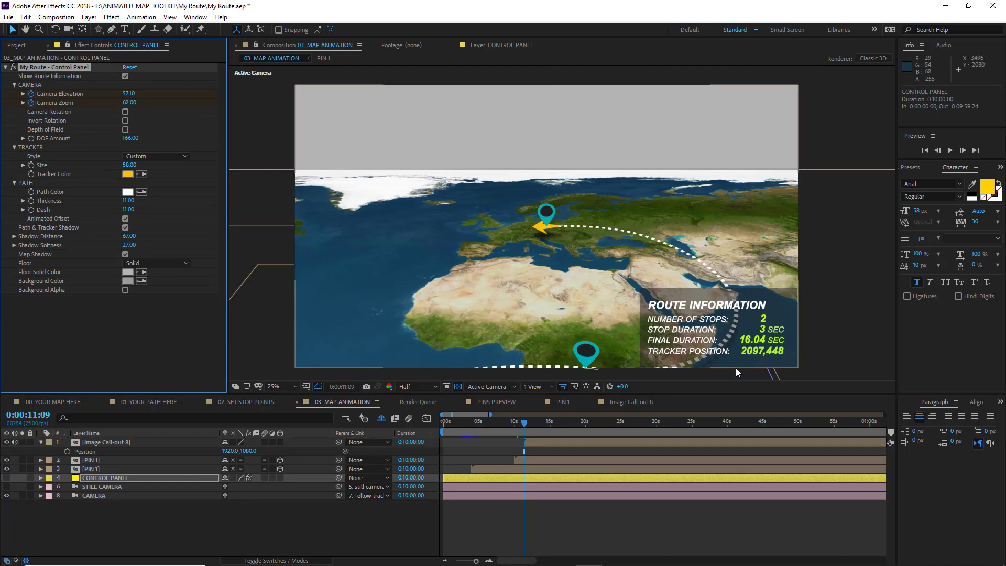
left_click(232, 451)
type("2097")
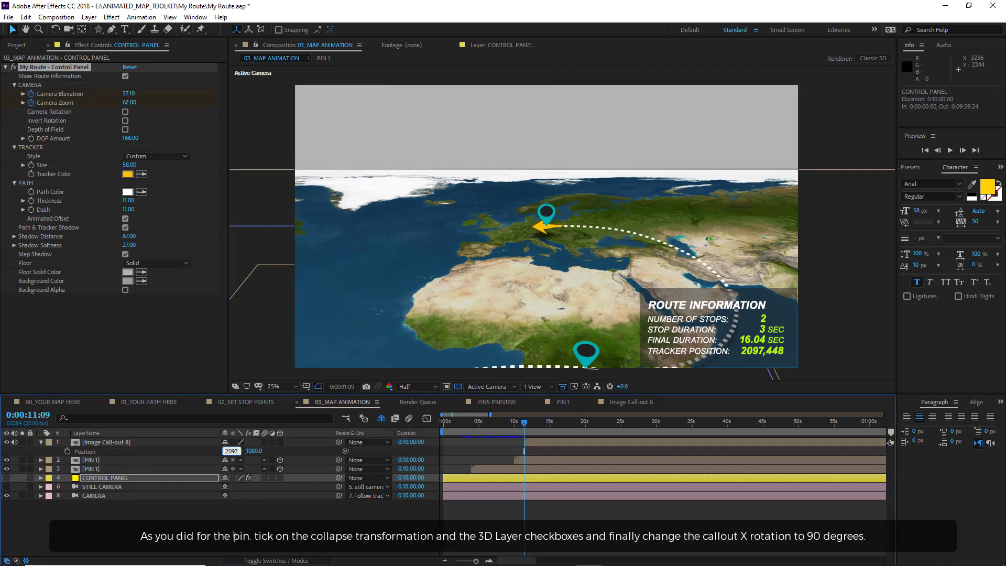
key("Tab")
type("448")
key("Return")
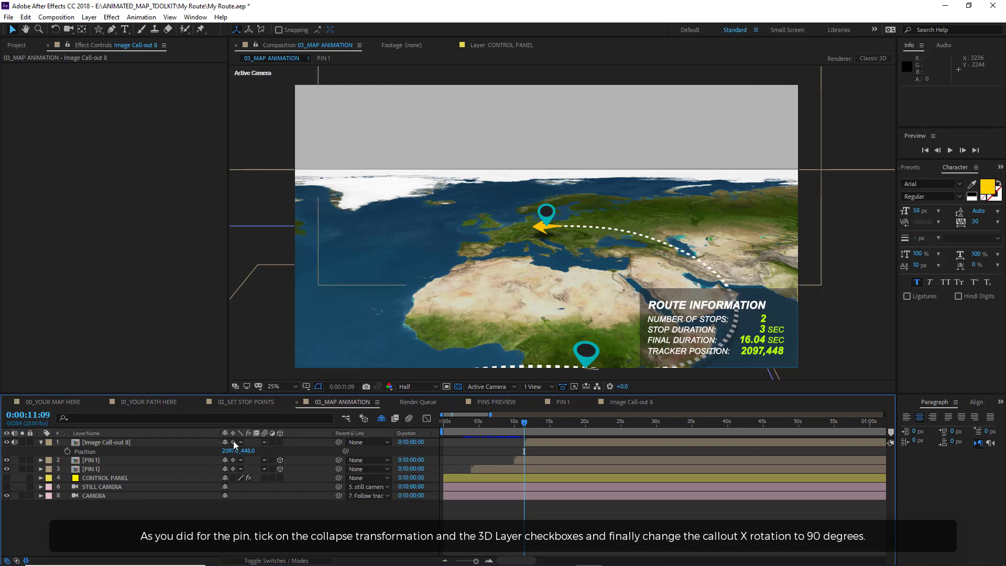
Enable collapse transformations and 3D for the Image Call-out 8 layer, and set its X Rotation to 90°
left_click(234, 442)
left_click(280, 442)
left_click(86, 469)
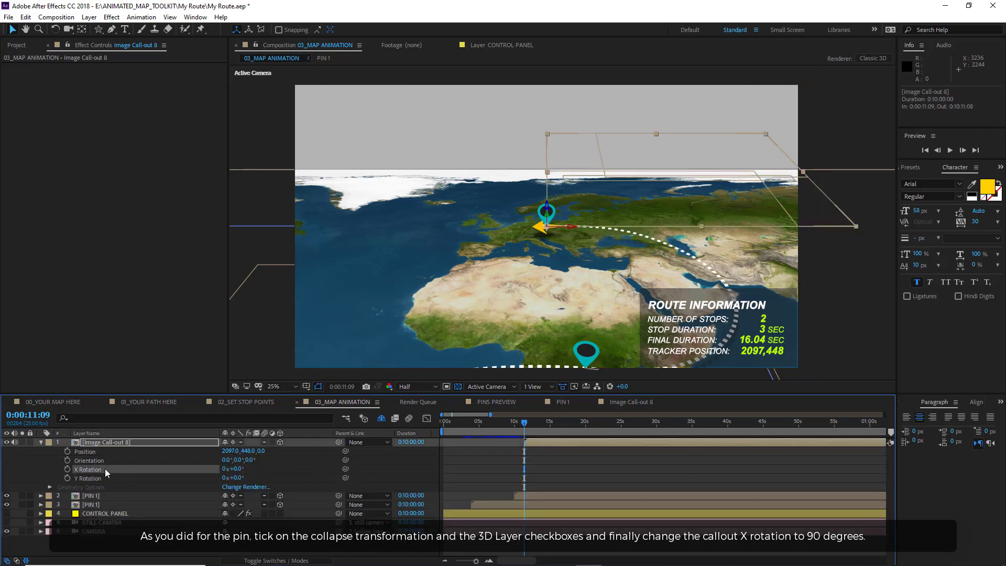
type("90")
left_click(433, 476)
Set Image Call-out 8's Scale to 38% at 0:00:13:00 and play the animation from just before the second pin
left_click(531, 423)
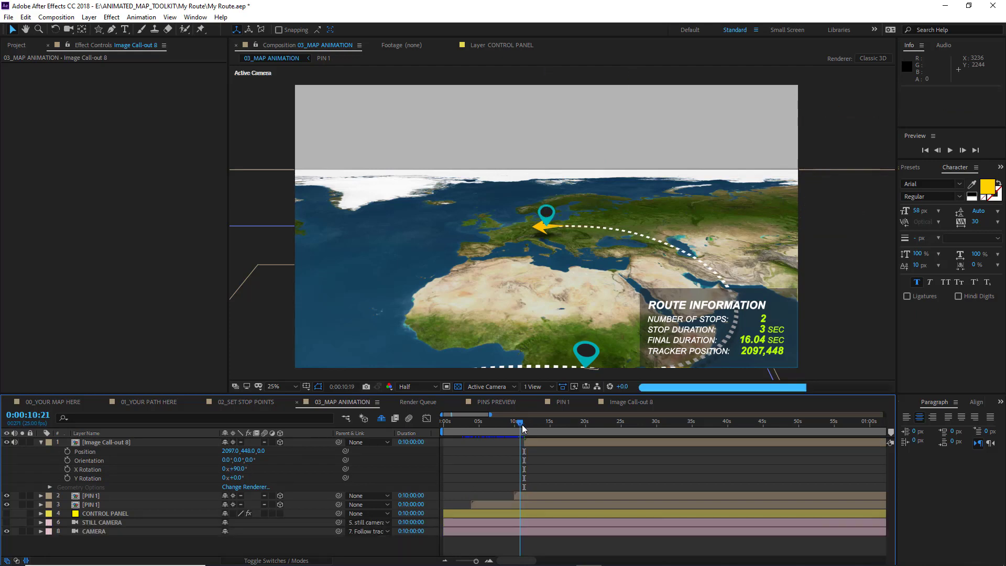
left_click(535, 423)
left_click(97, 442)
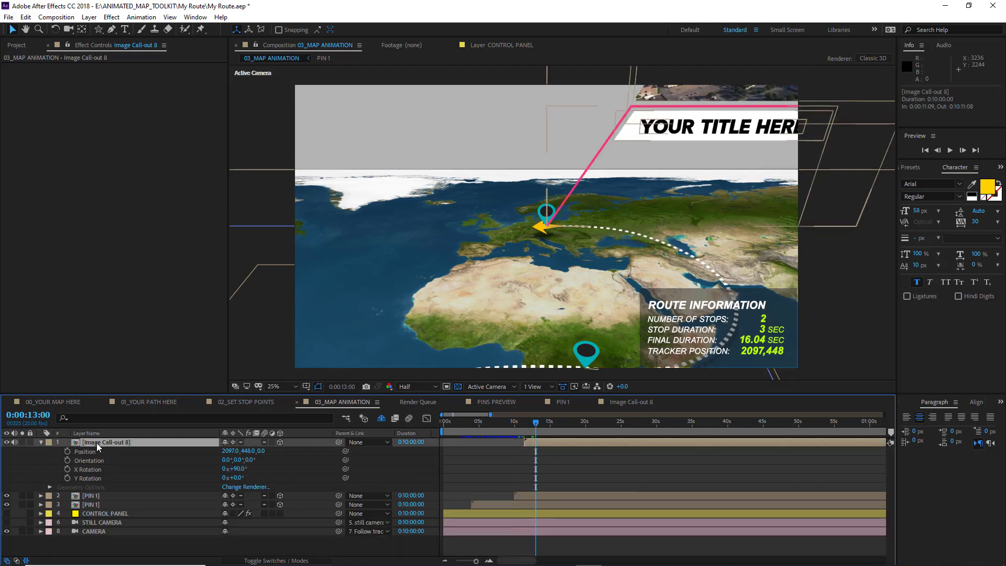
key("s")
left_click_drag(237, 451, 217, 457)
left_click(256, 525)
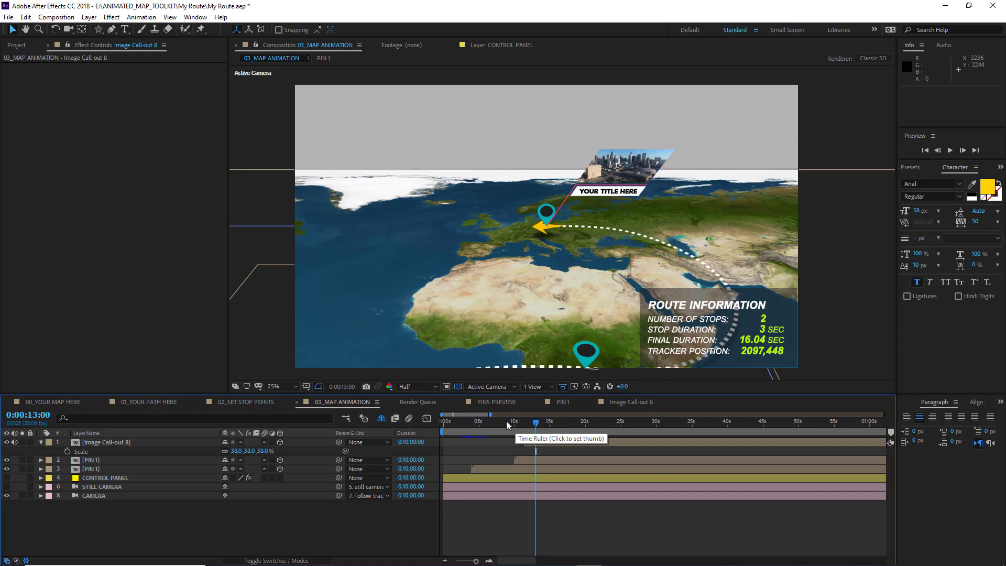
left_click(507, 420)
key("space")
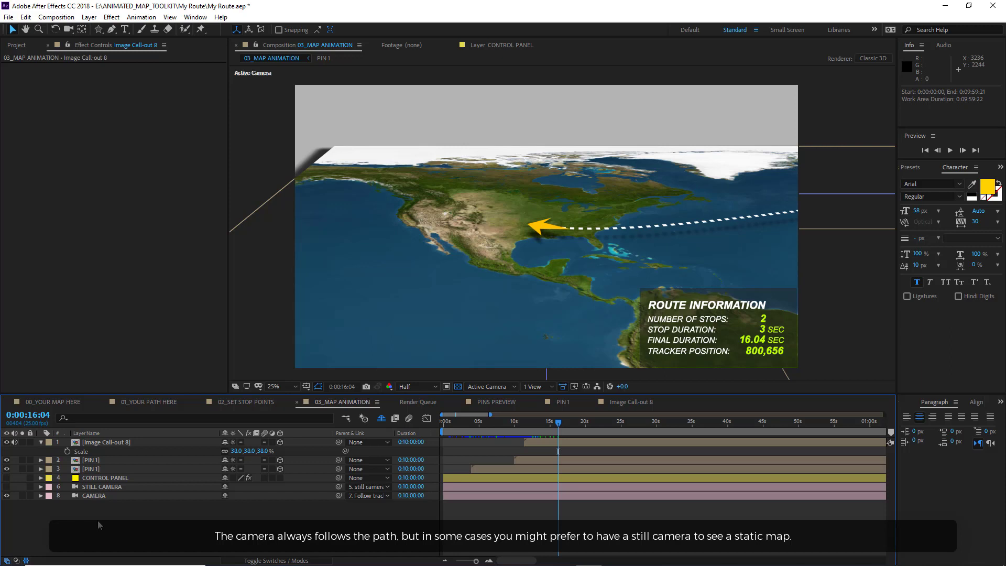
Show the STILL CAMERA layer instead of CAMERA, and turn off Show Route Information in CONTROL PANEL
left_click(6, 487)
left_click(7, 496)
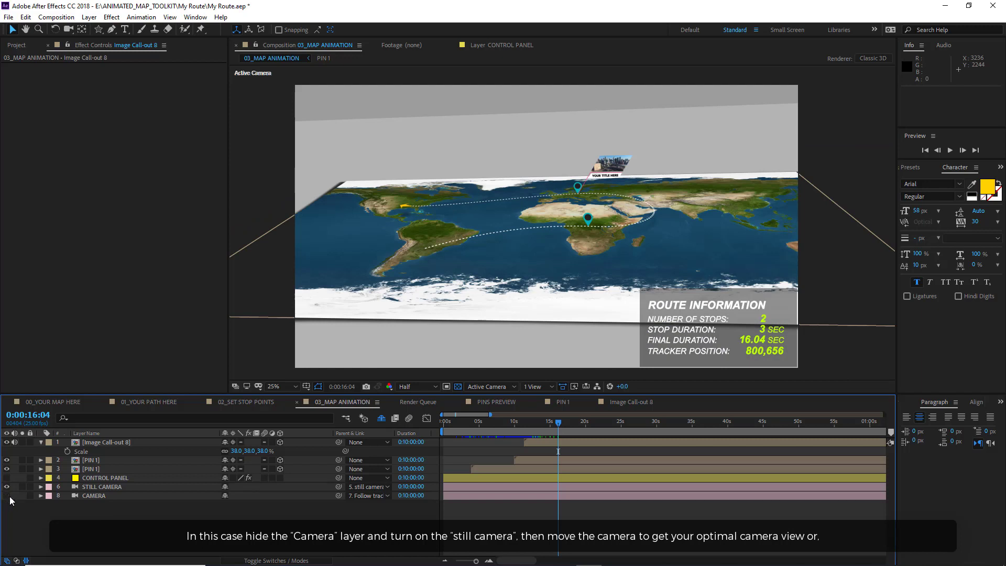
left_click(97, 487)
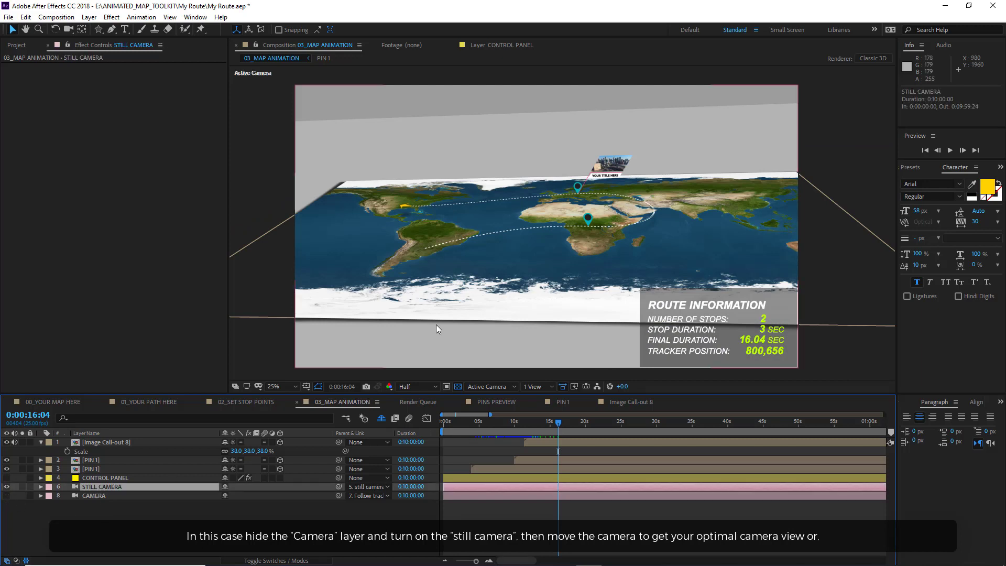
left_click(99, 479)
left_click(125, 77)
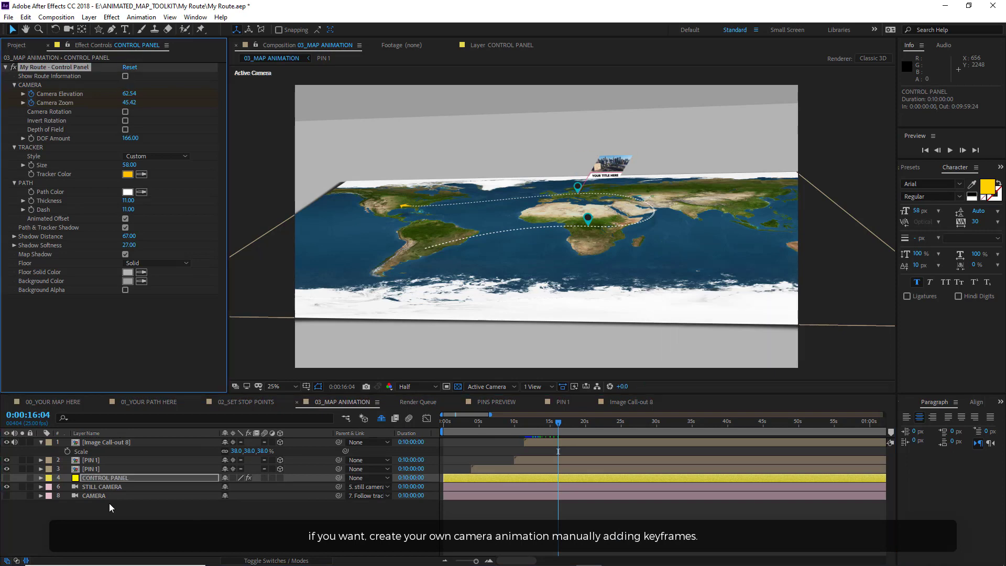
Orbit STILL CAMERA to a new static view of the map and scrub back to the start of the timeline
left_click(102, 487)
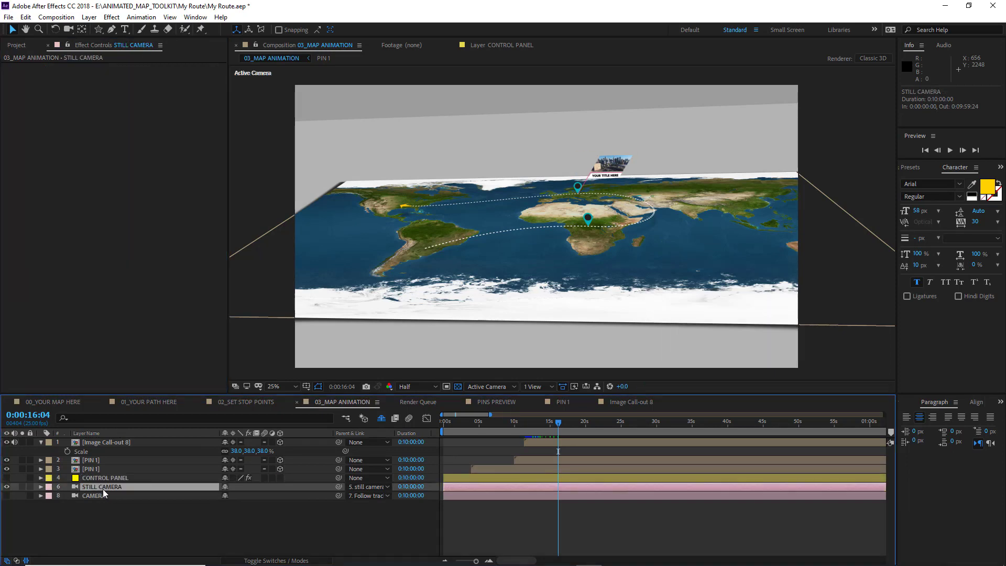
key("c")
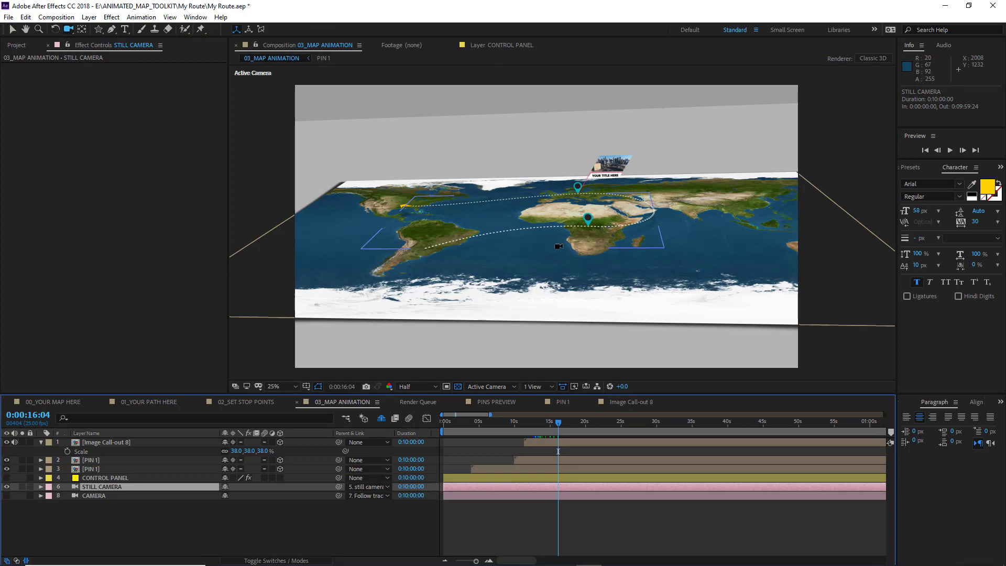
mouse_move(559, 247)
left_mouse_down()
mouse_move(583, 256)
mouse_move(575, 250)
left_mouse_up()
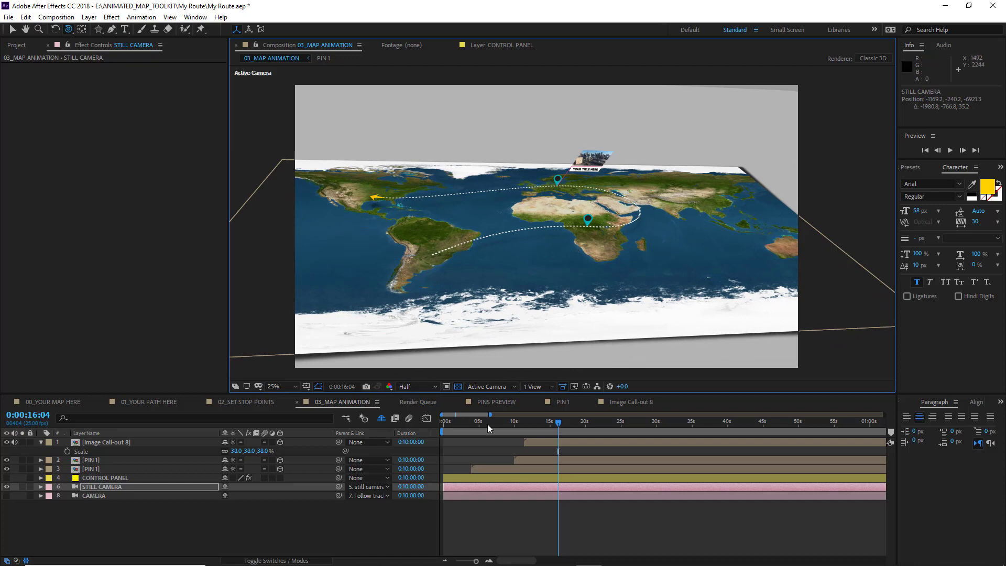
left_click(482, 423)
left_click_drag(450, 423, 433, 424)
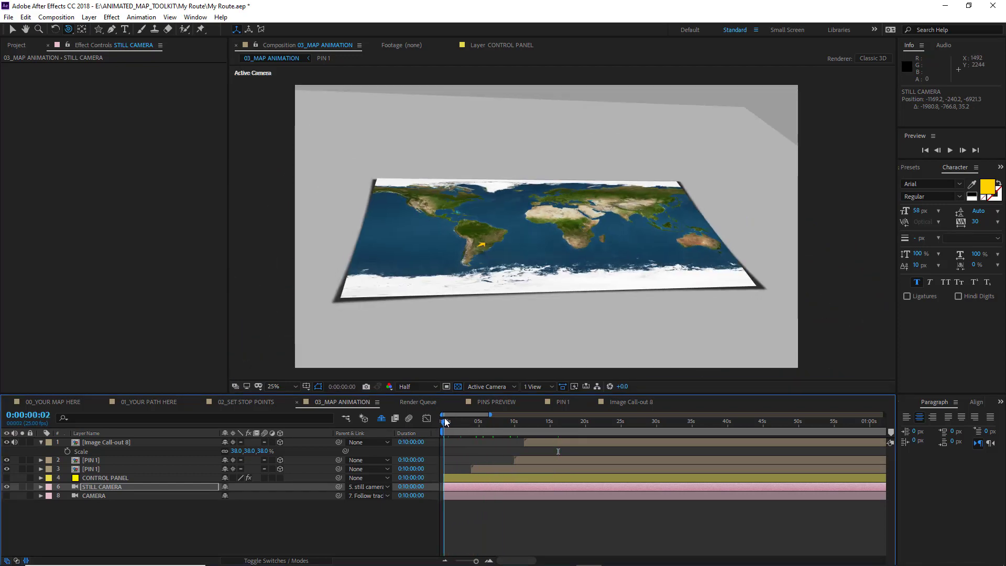
left_click(452, 421)
left_click_drag(455, 417, 431, 424)
Delete all Camera Elevation and Camera Zoom keyframes on the CONTROL PANEL layer
left_click(100, 478)
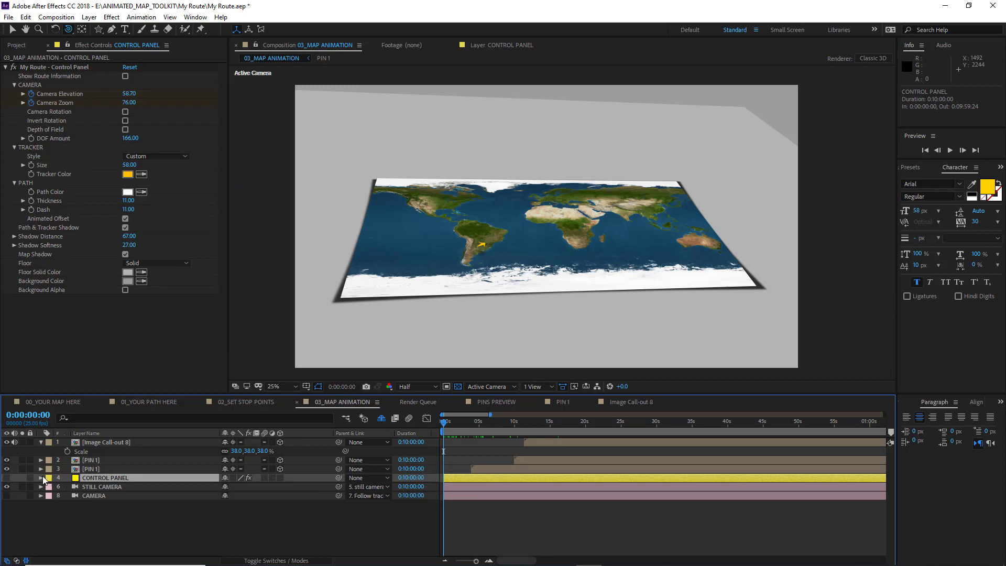
key("u")
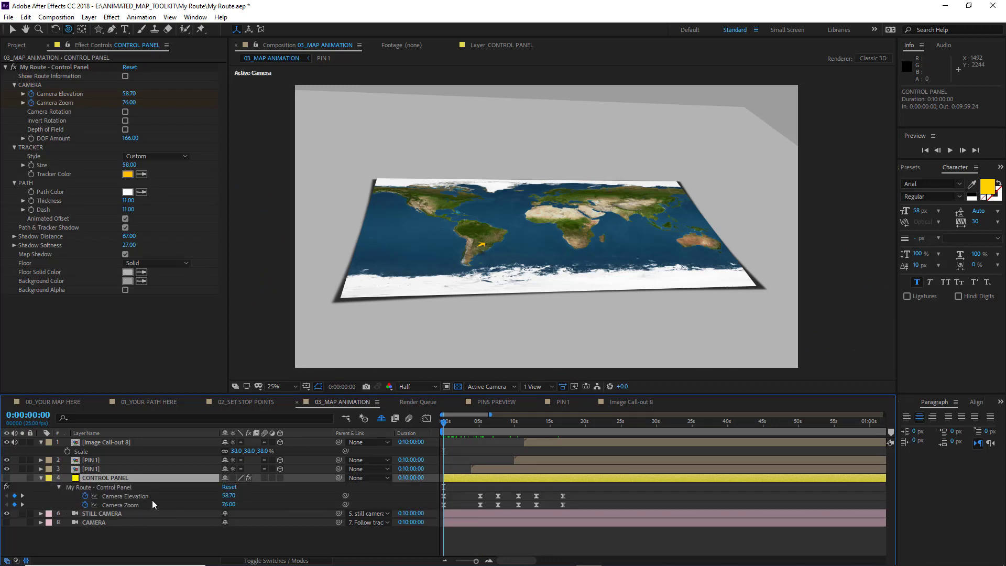
left_click_drag(582, 495, 416, 505)
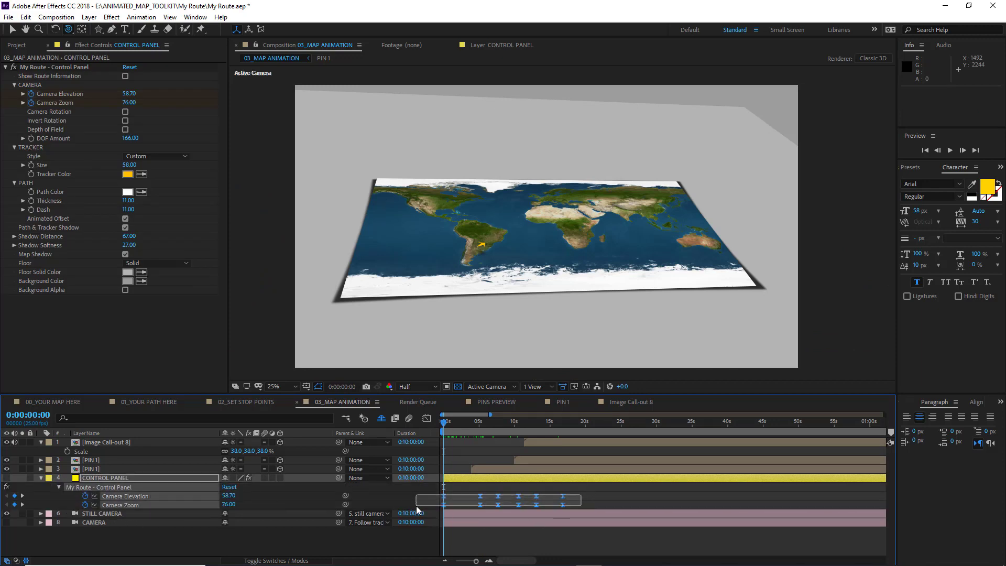
key("Delete")
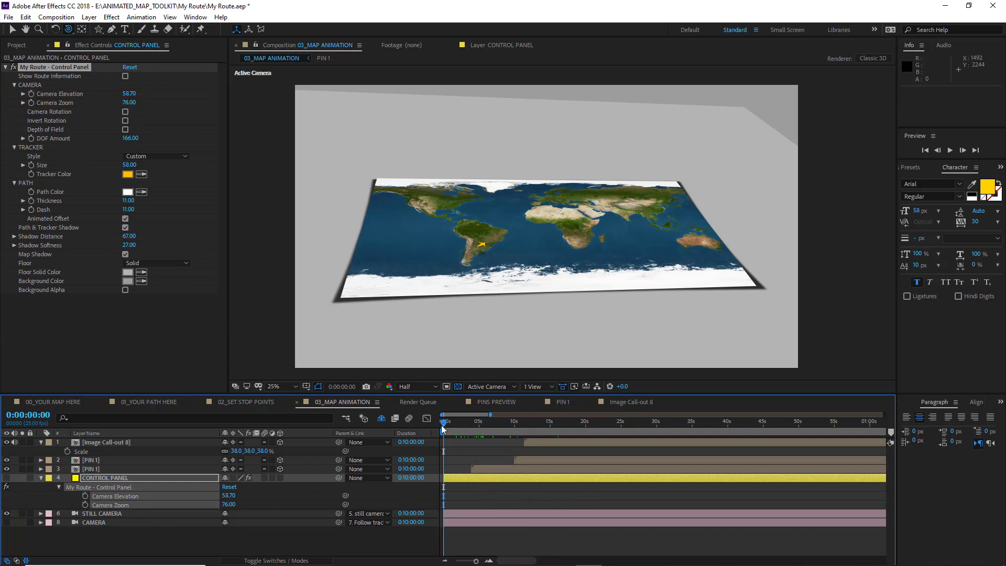